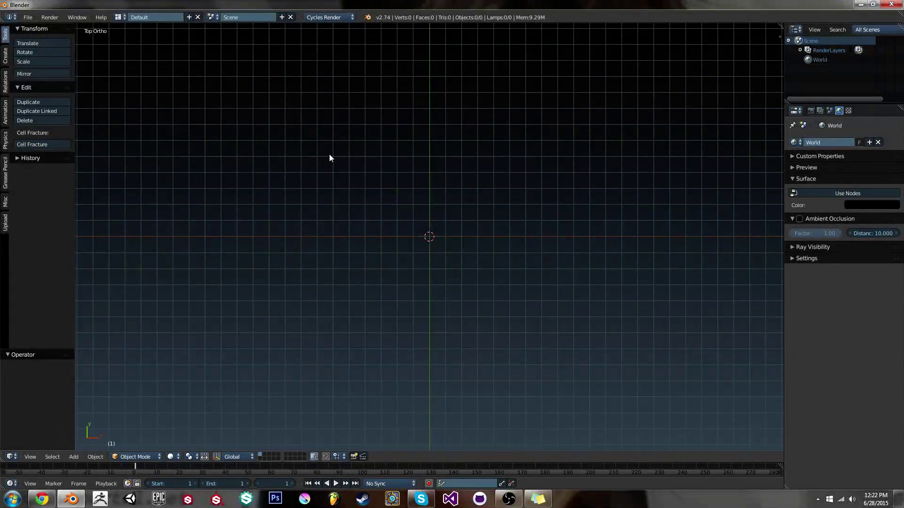
- Add a Bezier curve at the origin of the empty scene
key("shift+a")
mouse_move(326, 156)
left_click(354, 155)
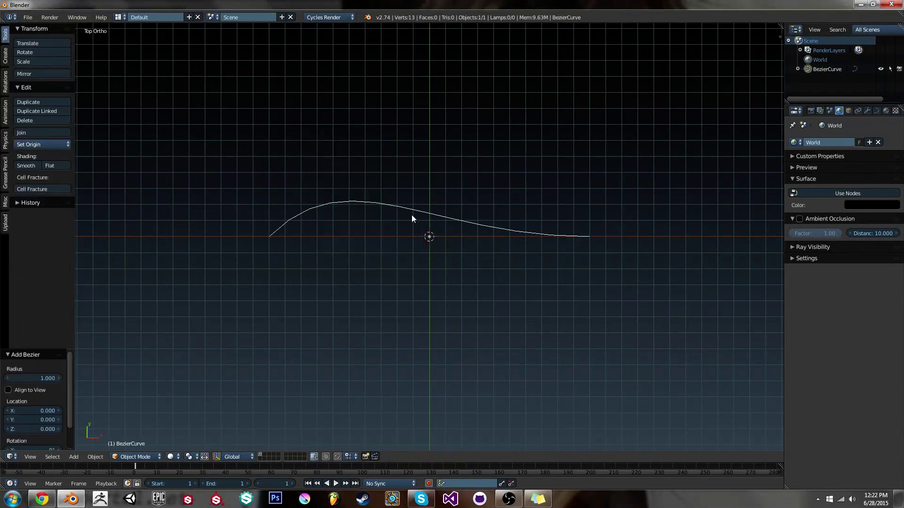
key("Tab")
key("Tab")
key("shift+a")
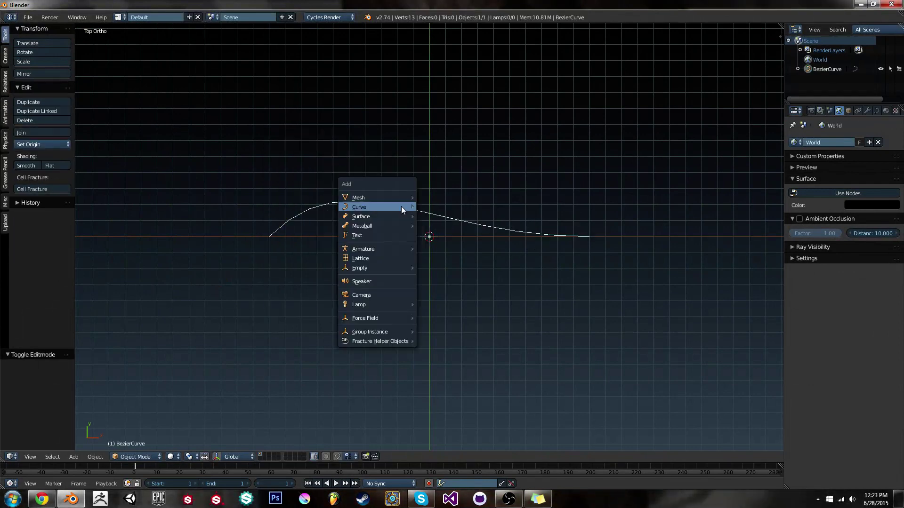
mouse_move(401, 206)
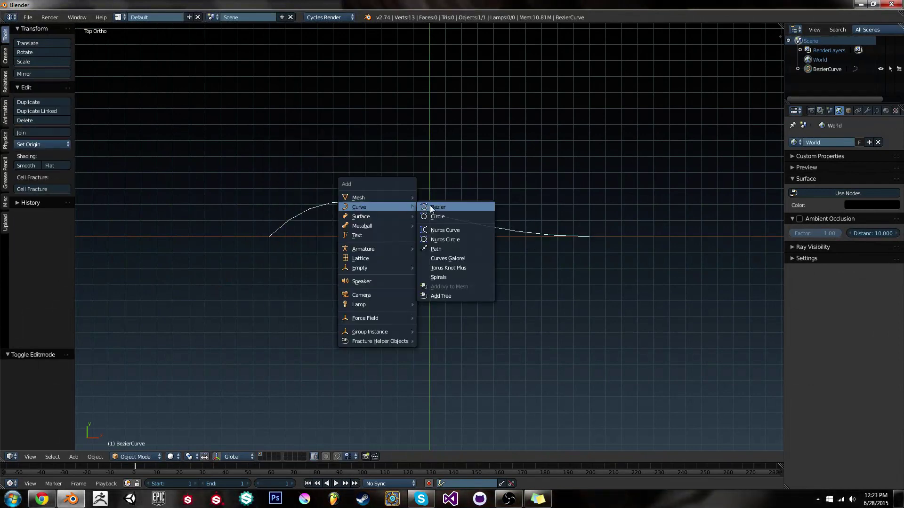
- In Edit Mode, rotate the curve's starting control point by -45° so its handles stand vertical
key("Tab")
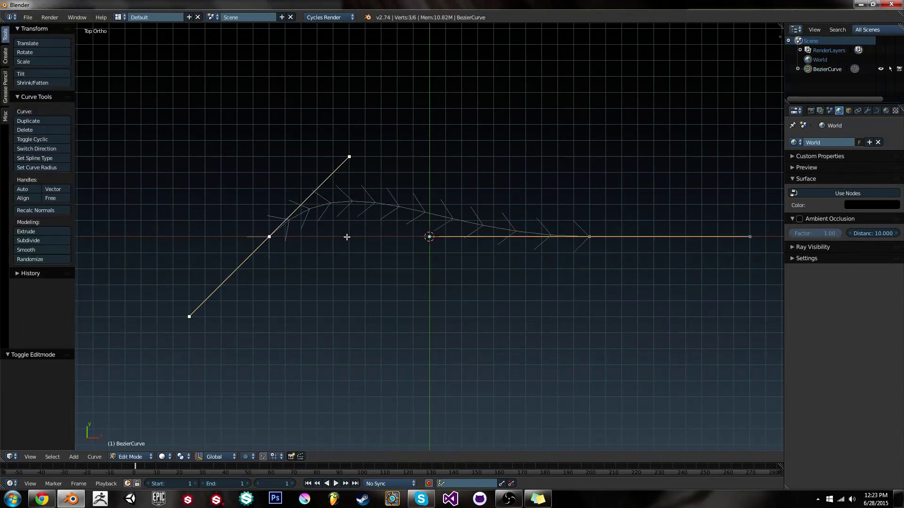
scroll(347, 237, "down", 3)
key("r")
left_click(361, 203)
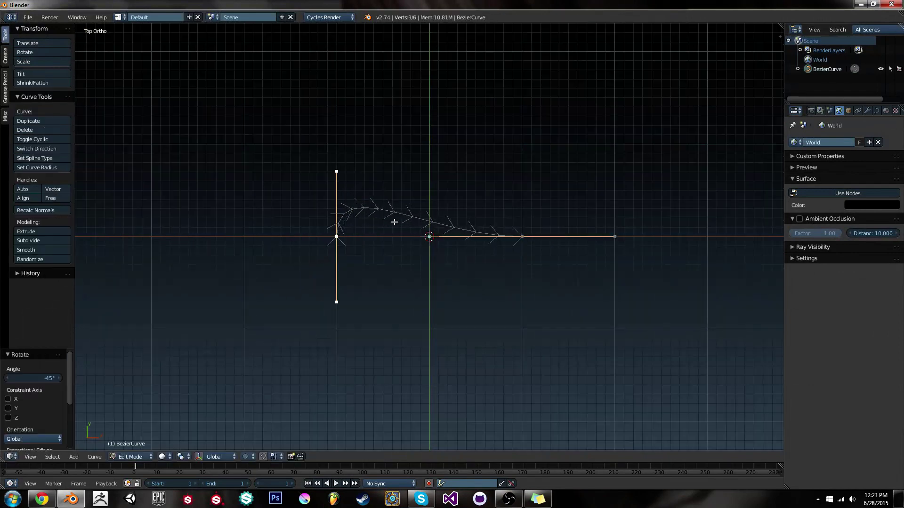
- Rotate all the curve's points to run diagonally upward, moving them about -0.706 in X and 0.198 in Y, and leave Edit Mode
key("a")
key("r")
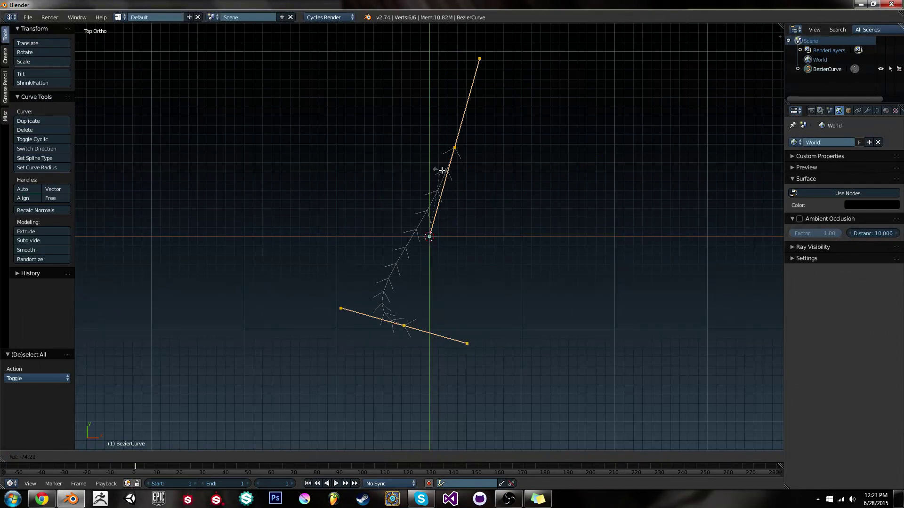
left_click(468, 188)
key("g")
left_click(430, 187)
key("r")
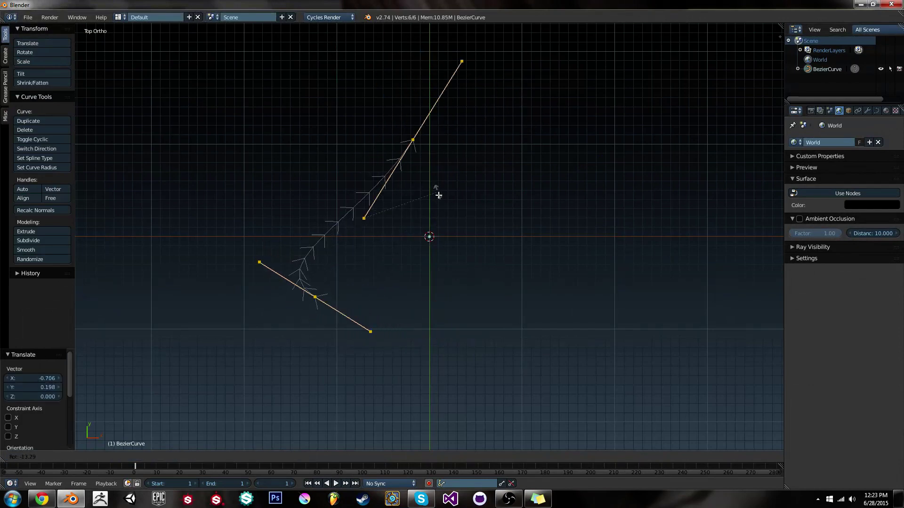
left_click(441, 205)
key("Tab")
- Set the curve's shape to 2D in its curve data properties and return to the top view
middle_click_drag(487, 301, 493, 281)
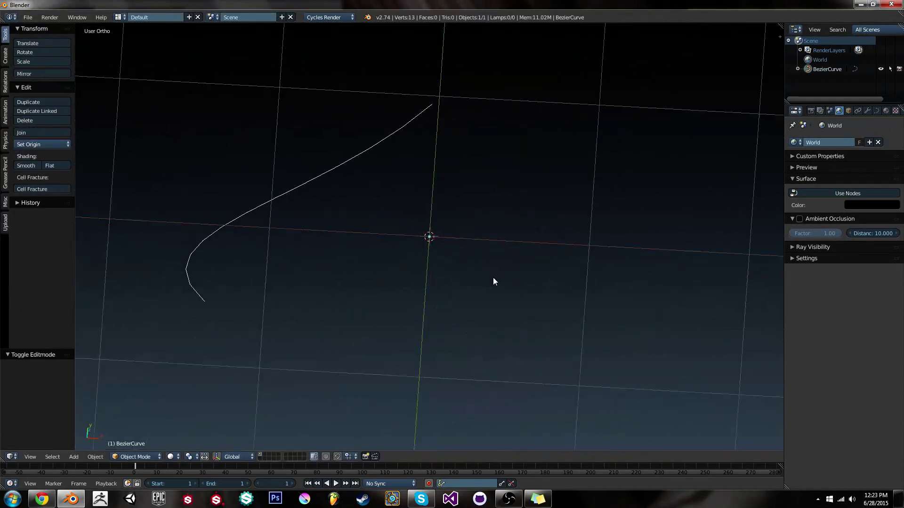
left_click(875, 112)
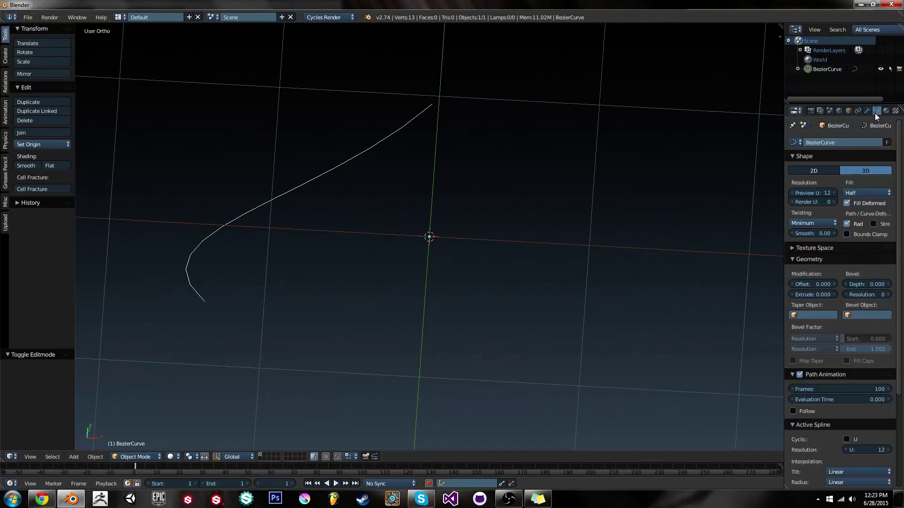
middle_click_drag(409, 186, 496, 211)
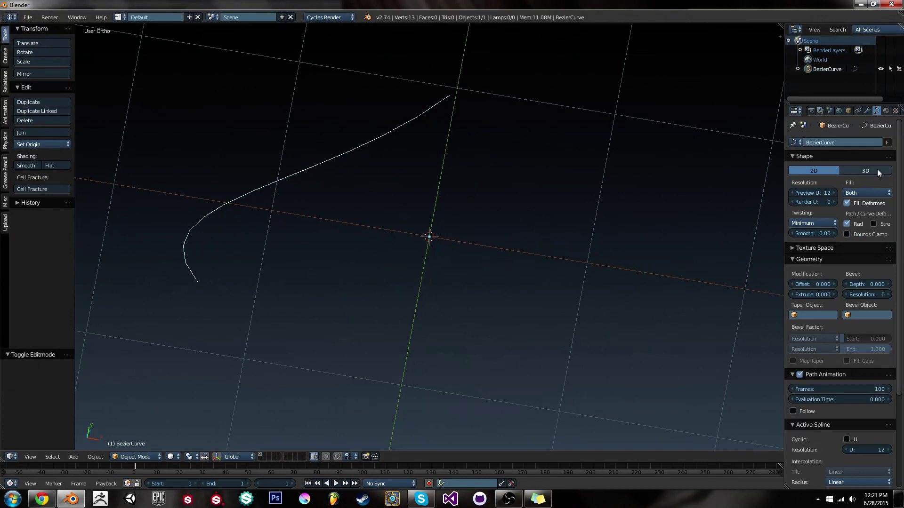
key("KP_7")
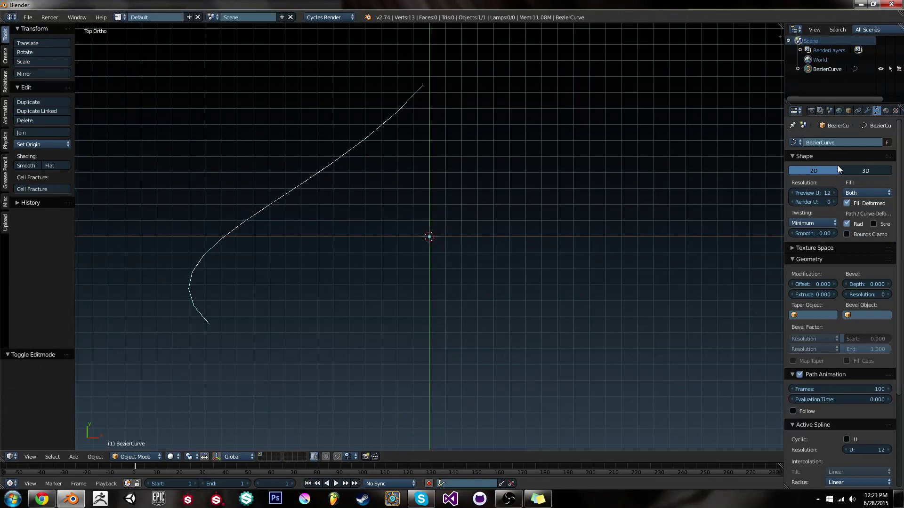
- Try to move the curve's lower control point out of the plane, including a Z-only move, and undo the move
key("Tab")
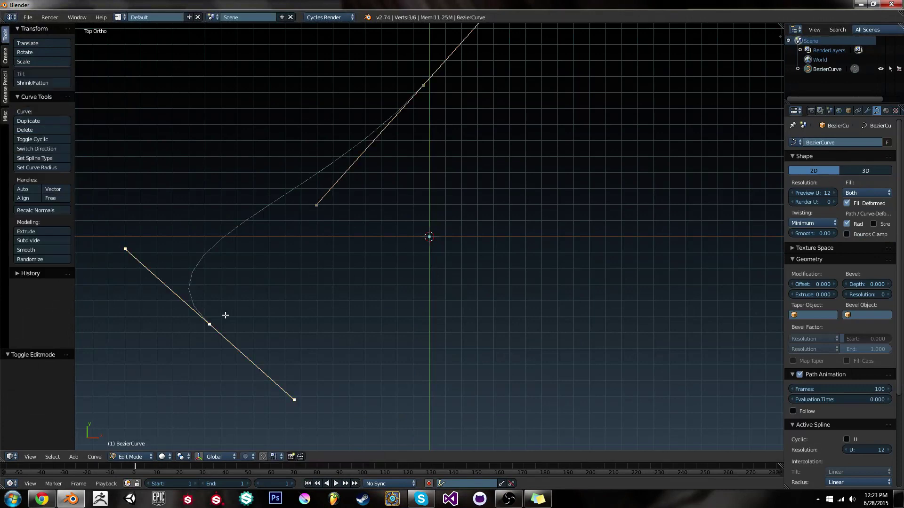
middle_click_drag(226, 315, 408, 276)
key("g")
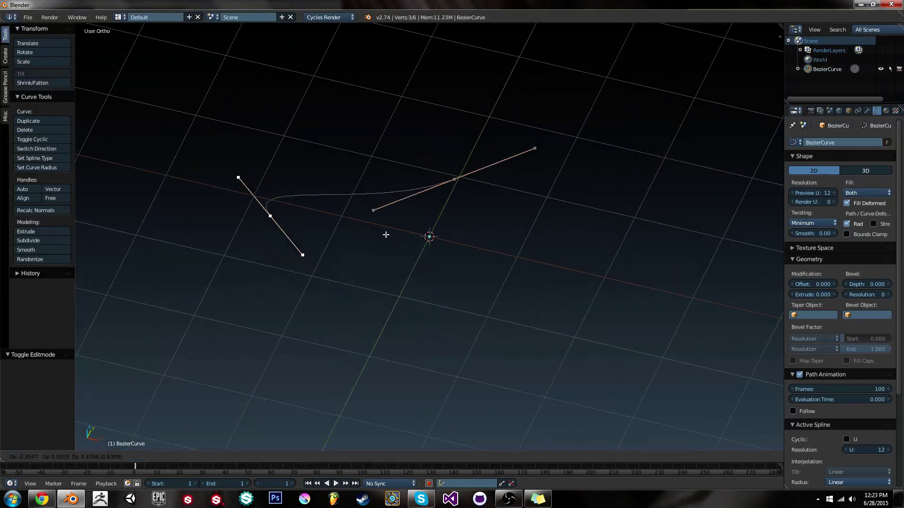
left_click(541, 394)
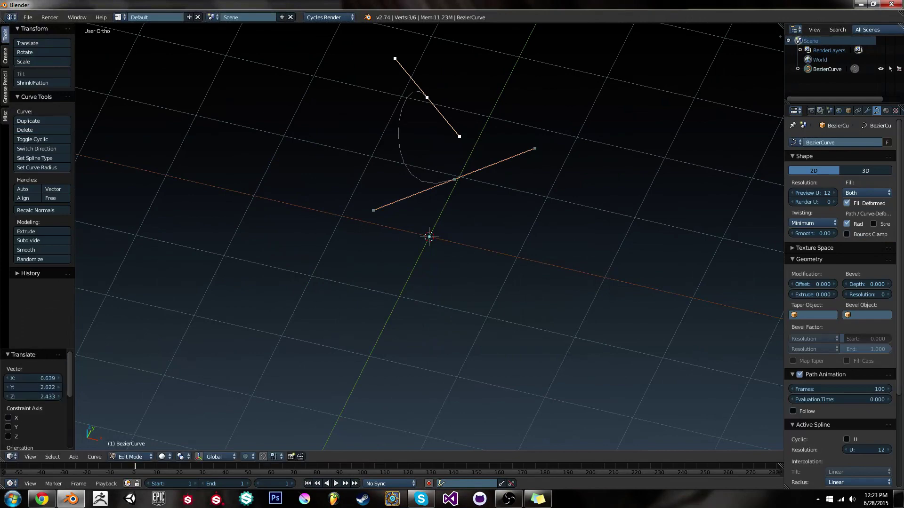
middle_click_drag(307, 229, 353, 252)
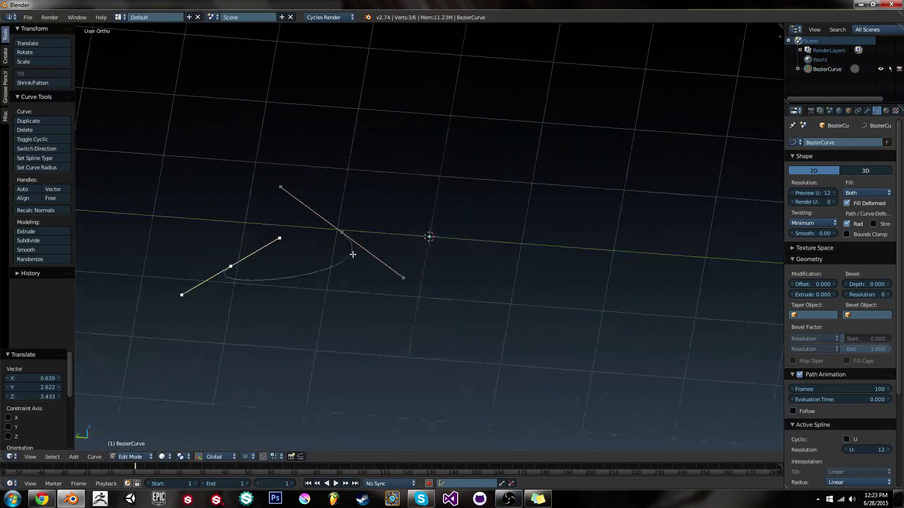
key("g")
key("z")
right_click(308, 346)
key("ctrl+z")
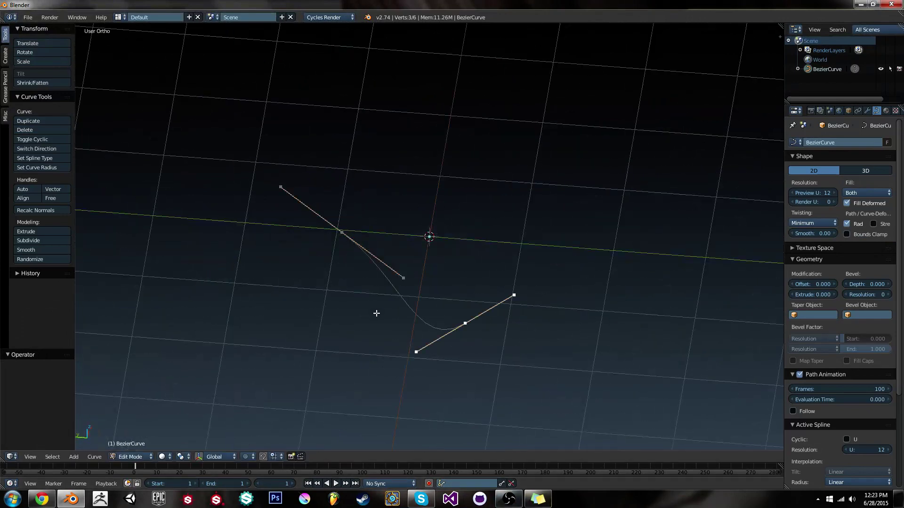
- Move the lower control point slightly, by about 0.097 in X and 0.013 in Y, and return to the top view
middle_click_drag(573, 286, 491, 332)
key("g")
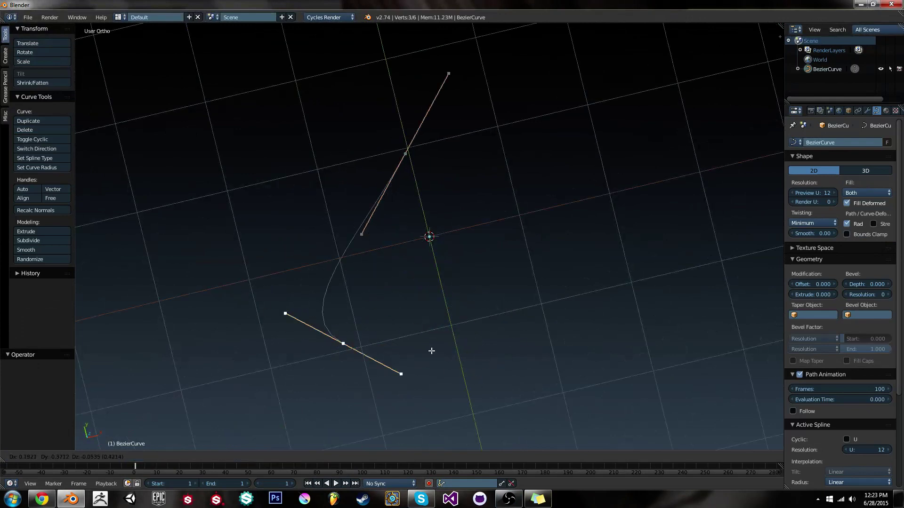
left_click(443, 313)
middle_click_drag(443, 313, 466, 315)
key("KP_7")
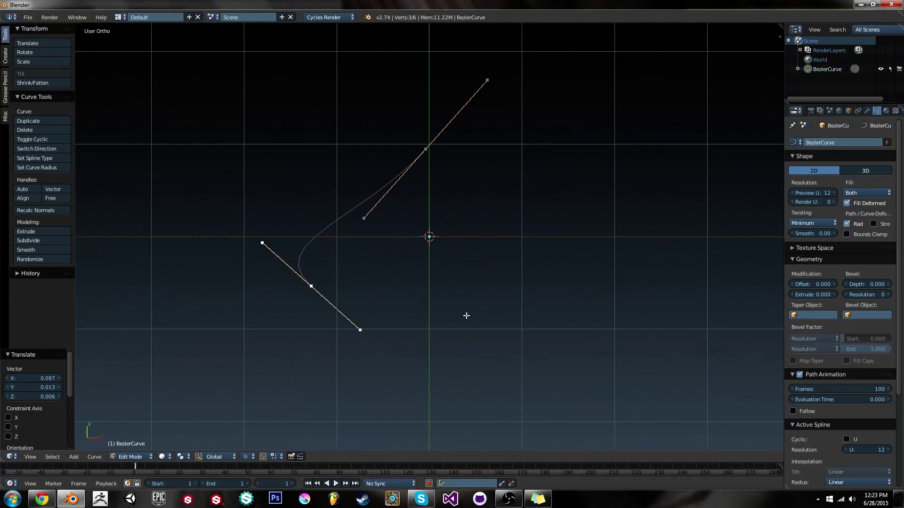
- Extrude two more control points from the curve's lower end, across and then upward, rotating the handles of each
key("e")
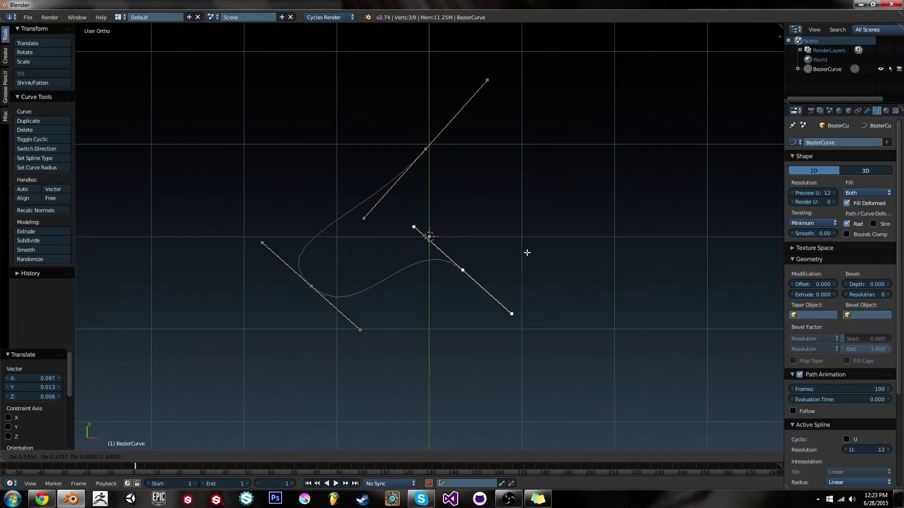
left_click(534, 249)
key("r")
left_click(435, 195)
key("e")
left_click(601, 123)
key("r")
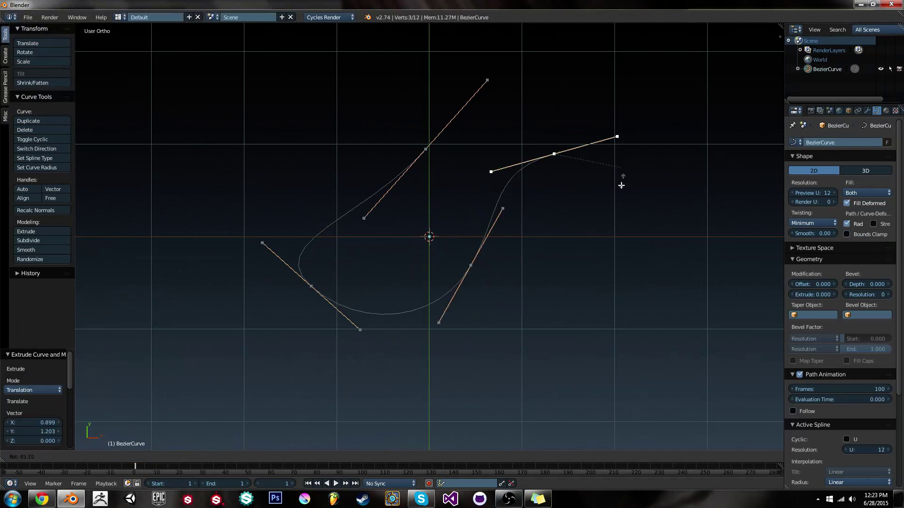
left_click(584, 228)
- Close the curve with a segment between its ends and rotate the last extruded control point by about -149.3°
key("f")
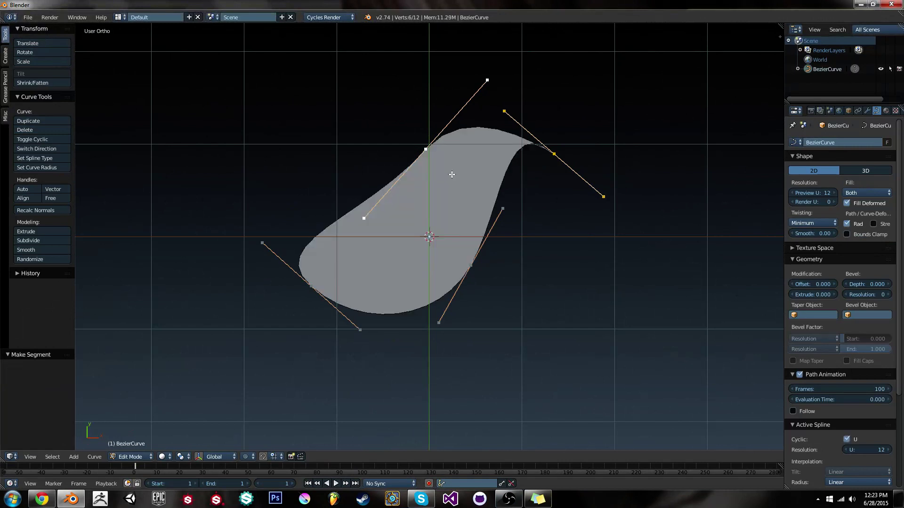
right_click(559, 170)
key("r")
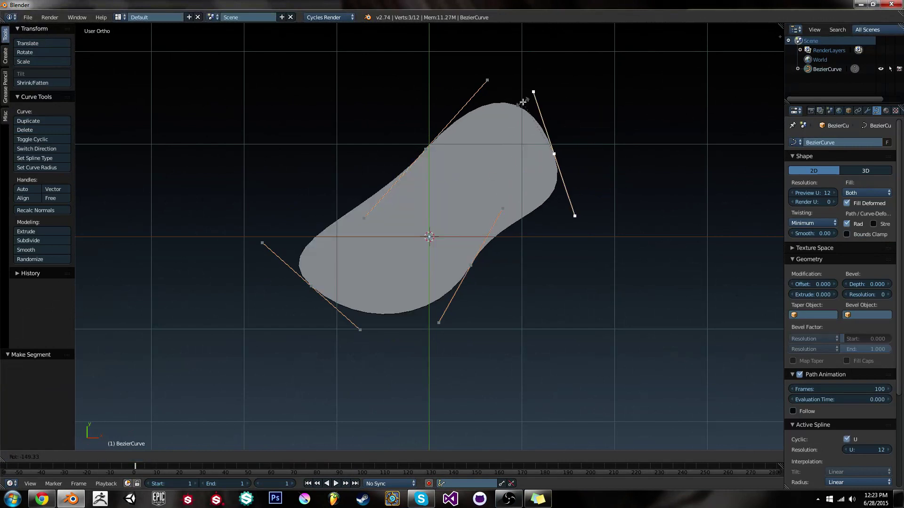
left_click(502, 170)
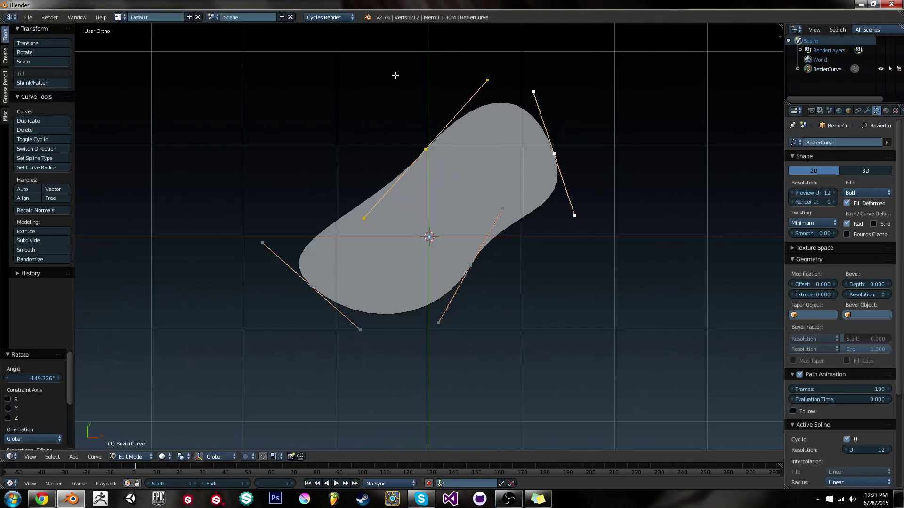
- Leave Edit Mode and switch the closed curve's shape to 3D and back to 2D to compare the fill
key("Tab")
middle_click_drag(488, 230, 530, 267)
scroll(494, 225, "up", 4)
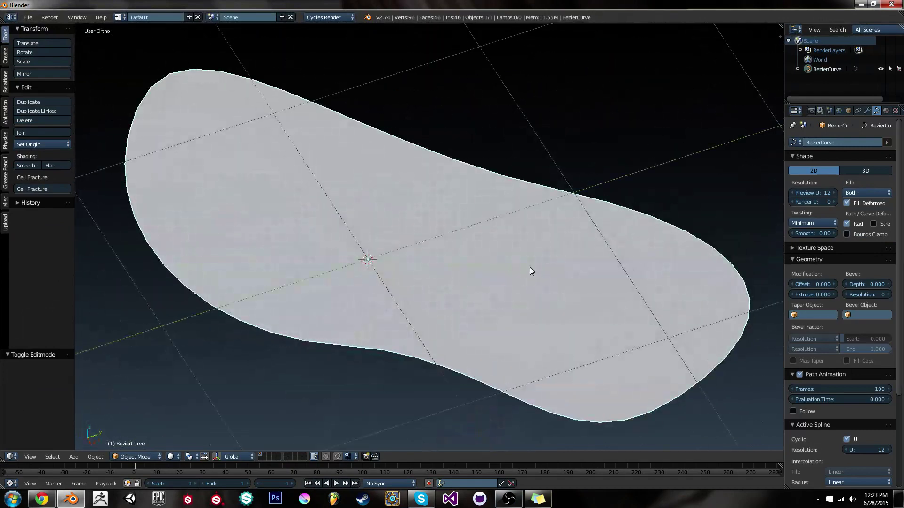
left_click(868, 171)
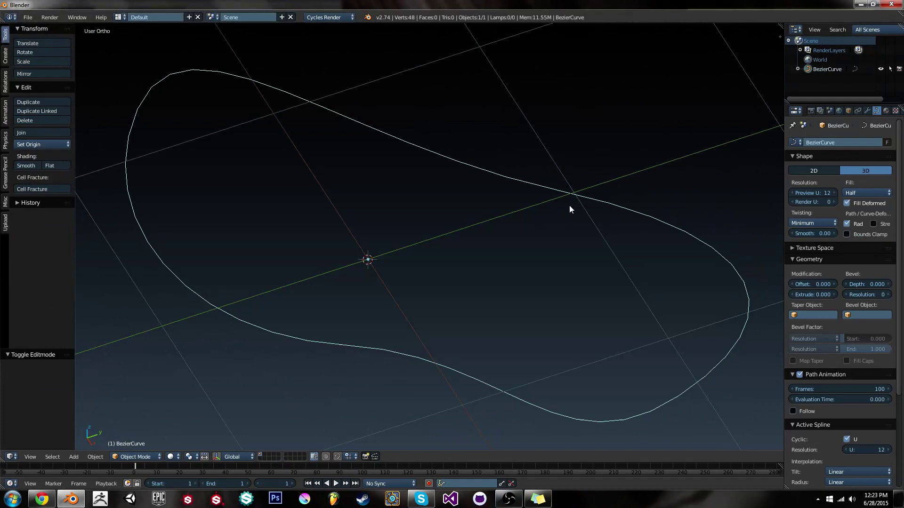
left_click(831, 171)
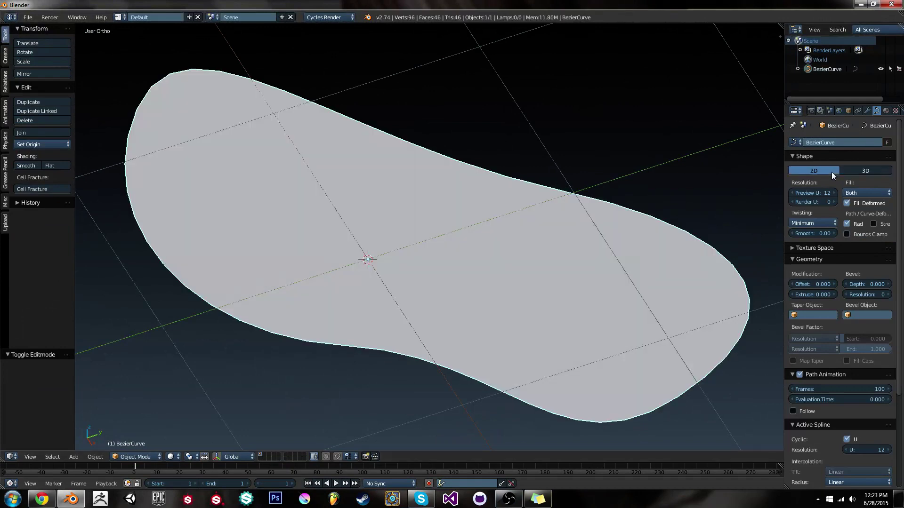
- In the top view, move the closed shape's upper-left control point outward and rotate it by about 15.4°
middle_click_drag(554, 231, 504, 254)
scroll(562, 260, "down", 4)
key("KP_7")
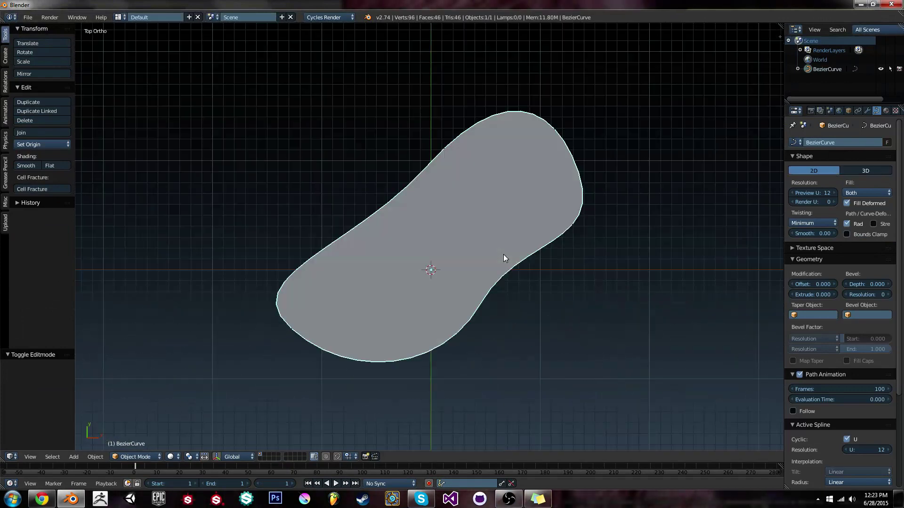
key("Tab")
key("g")
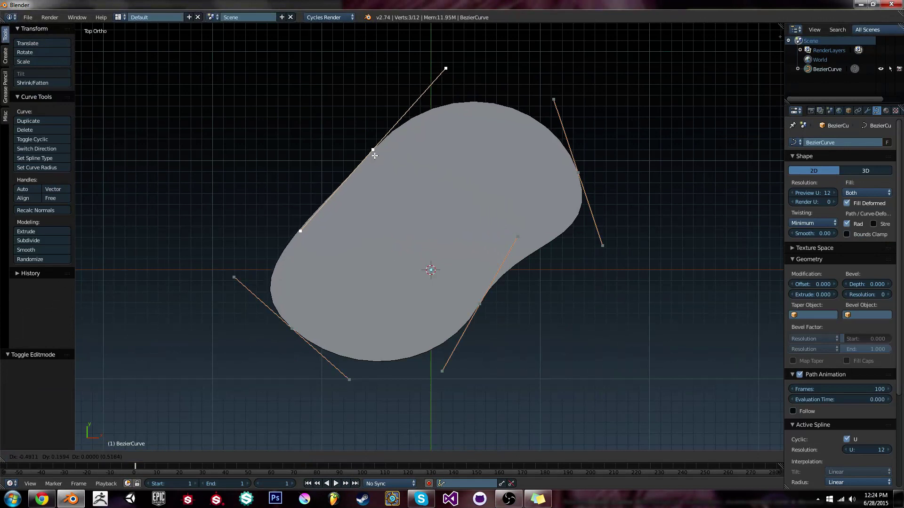
left_click(362, 153)
key("r")
left_click(456, 164)
- Scale the upper-left control point's handles, rotate them by about 37.4°, and move the point back inward
key("s")
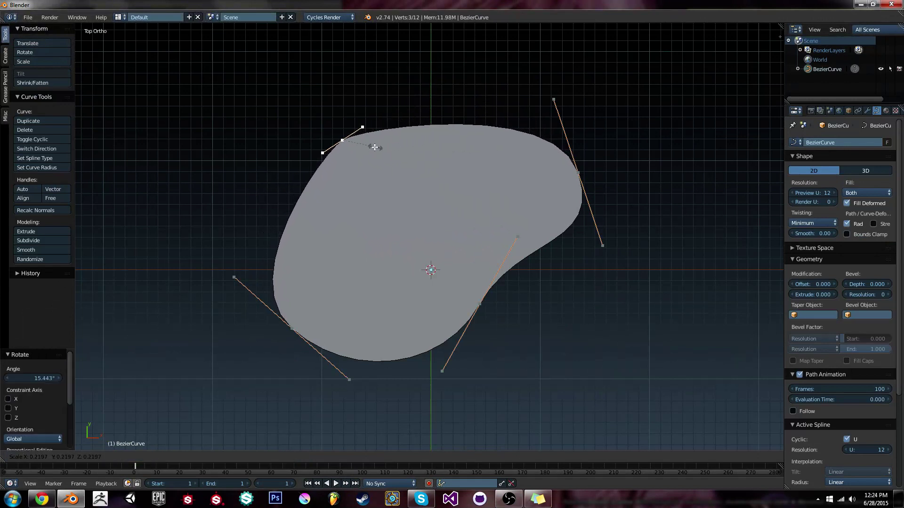
left_click(471, 138)
key("r")
left_click(441, 214)
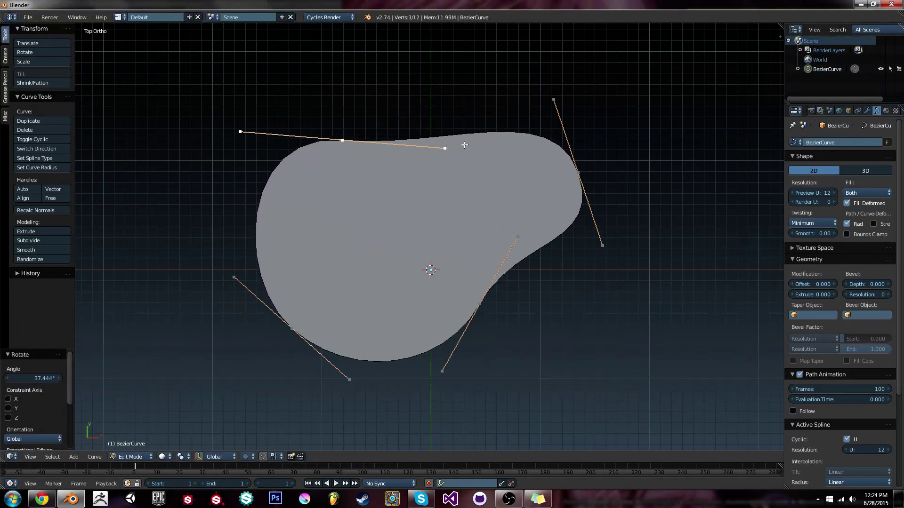
key("g")
left_click(512, 189)
- Duplicate the whole outline in place, scale the copy down, and move it -0.220 in X and -0.078 in Y to cut a hole
key("a")
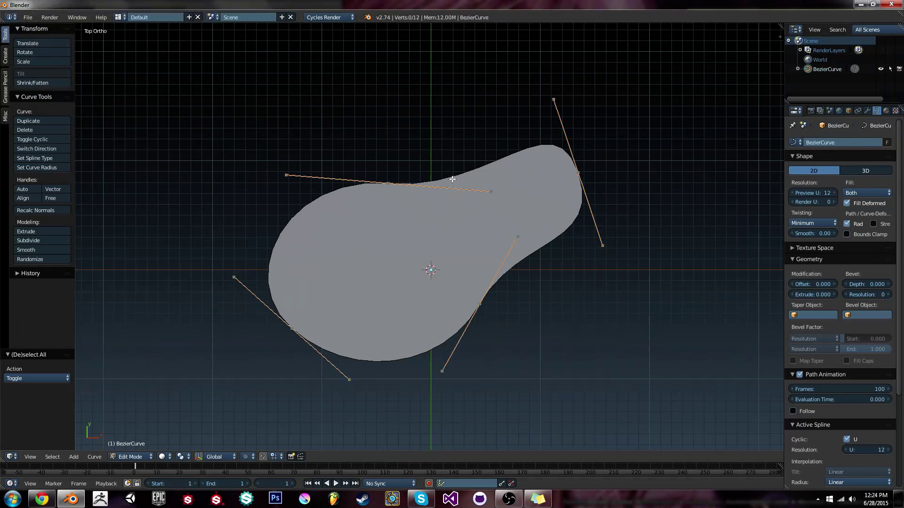
key("shift+d")
right_click(558, 191)
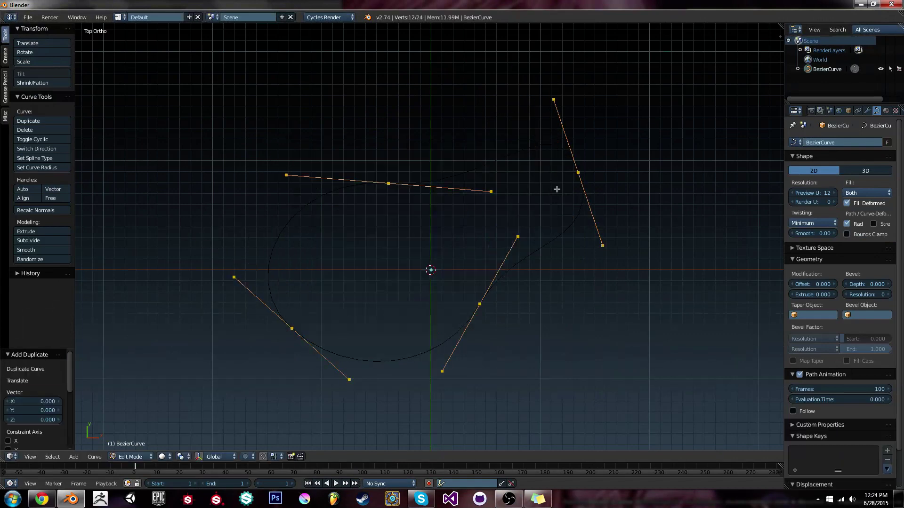
key("s")
left_click(540, 208)
key("g")
left_click(516, 216)
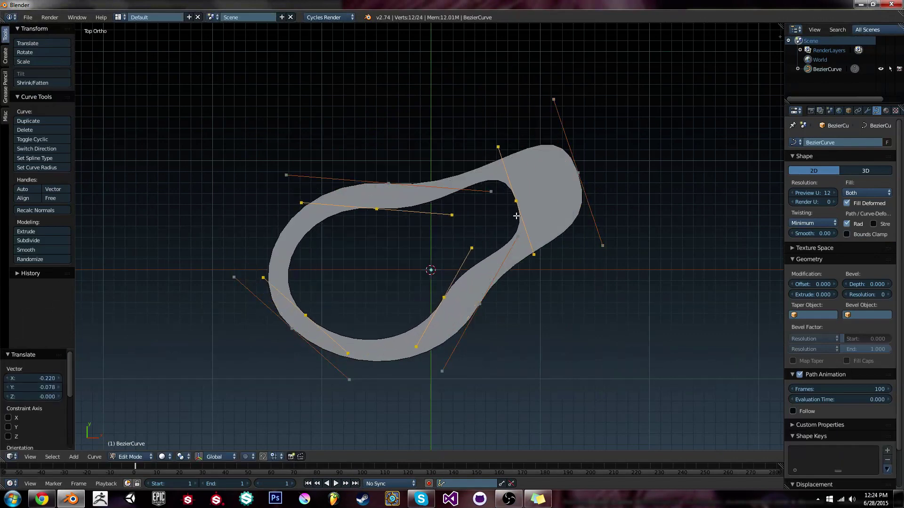
- In the top view, move the inner loop by -0.030 in X and -0.017 in Y
key("Tab")
middle_click_drag(530, 235, 428, 243)
key("KP_7")
key("Tab")
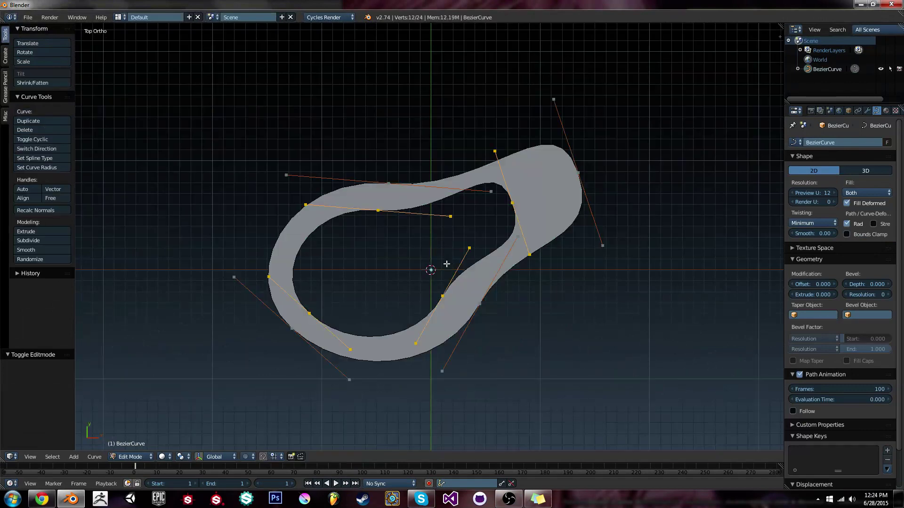
key("g")
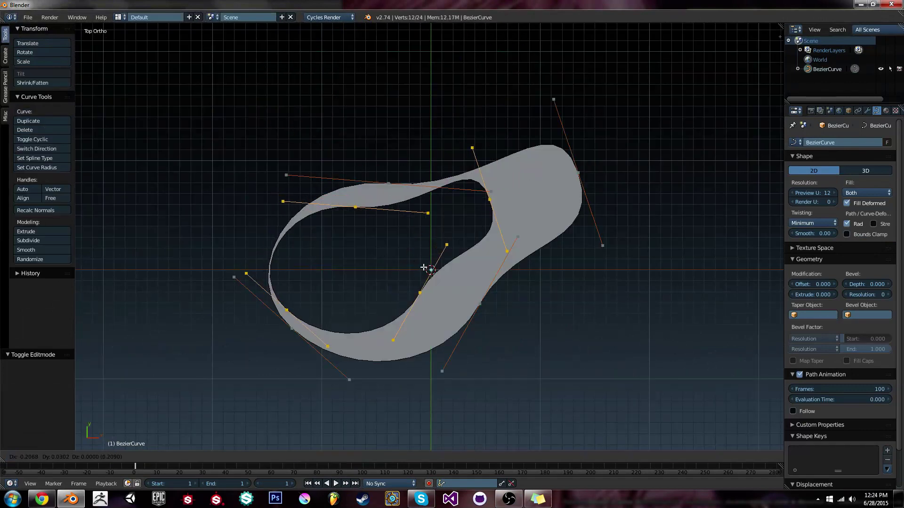
left_click(441, 271)
- Scale the inner loop down and place a duplicate of it below to cut a second hole, finishing in Object Mode
key("s")
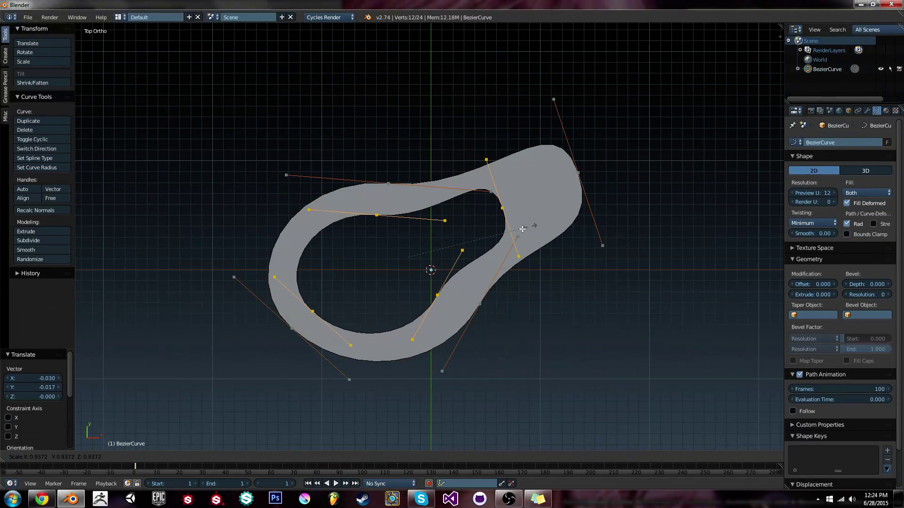
left_click(420, 220)
key("g")
left_click(451, 292)
key("Tab")
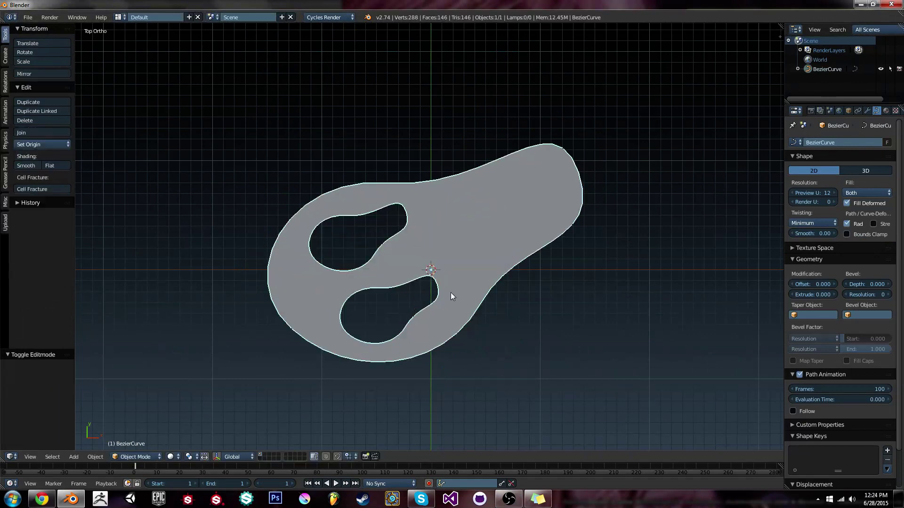
- Select the left hole's two opposite side control points and scale them apart to widen that hole
middle_click_drag(509, 297, 408, 259)
key("Tab")
key("a")
key("a")
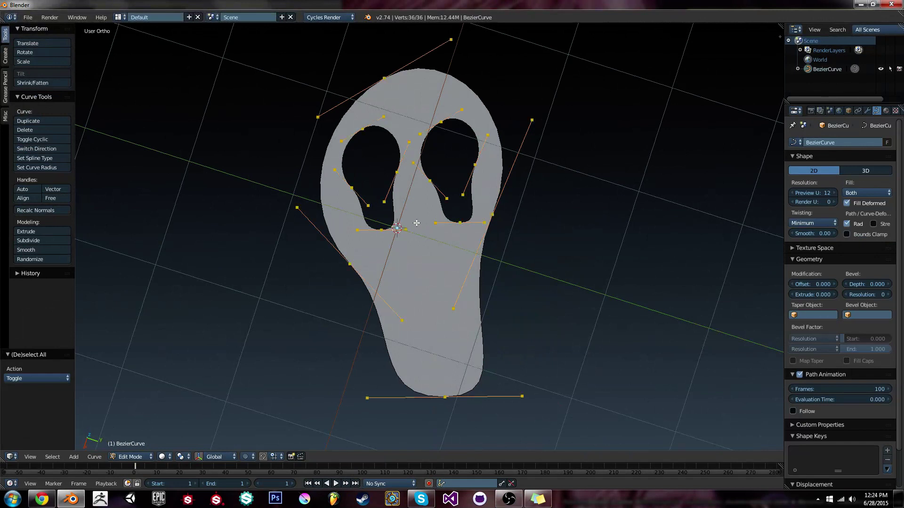
right_click(359, 193)
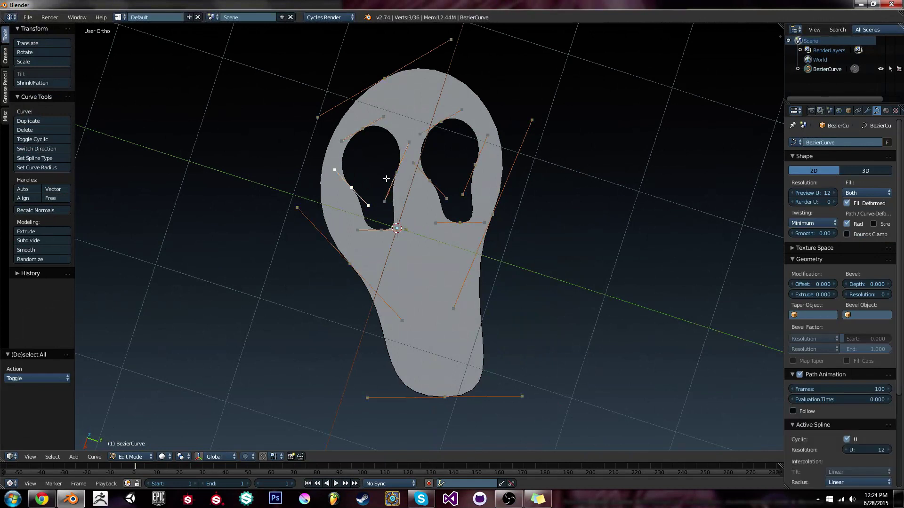
key("s")
key("x")
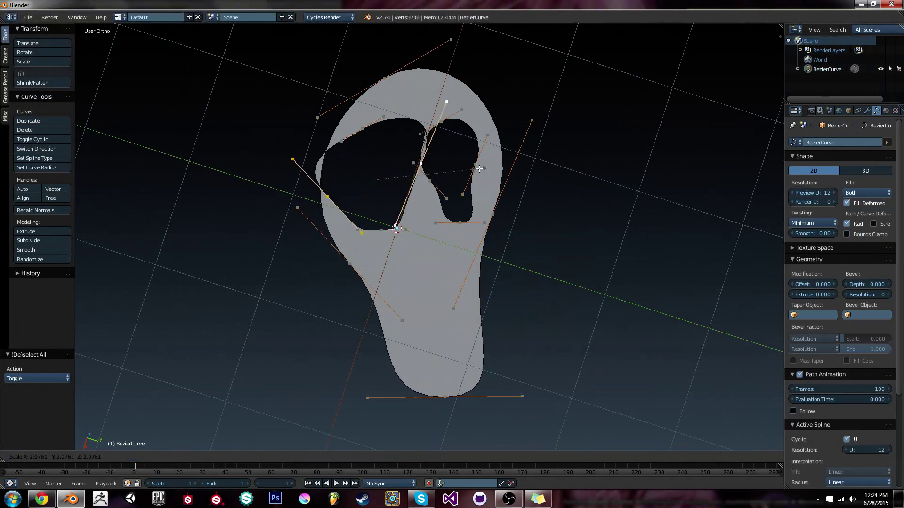
left_click(447, 190)
key("Tab")
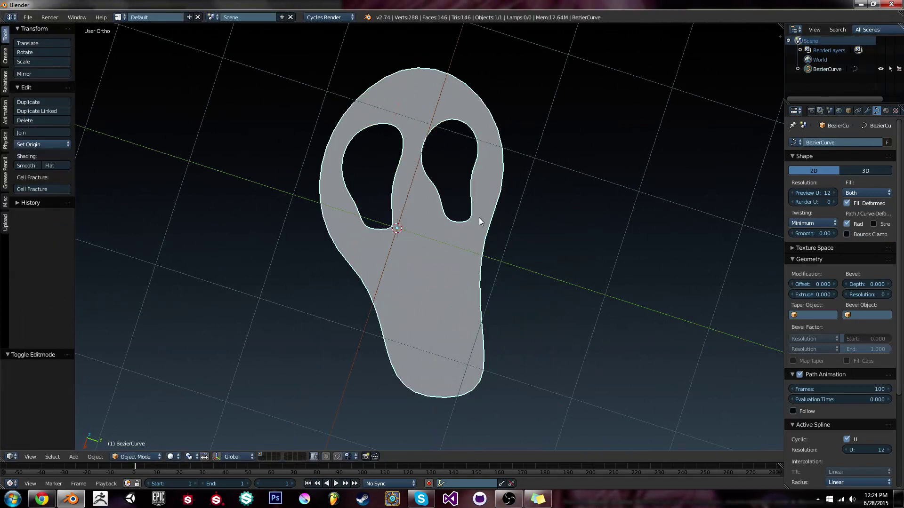
- Move the left hole's bottom control point downward to lengthen the hole, and return to Object Mode
middle_click_drag(479, 218, 476, 288)
key("Tab")
right_click(375, 222)
key("g")
left_click(380, 238)
key("Tab")
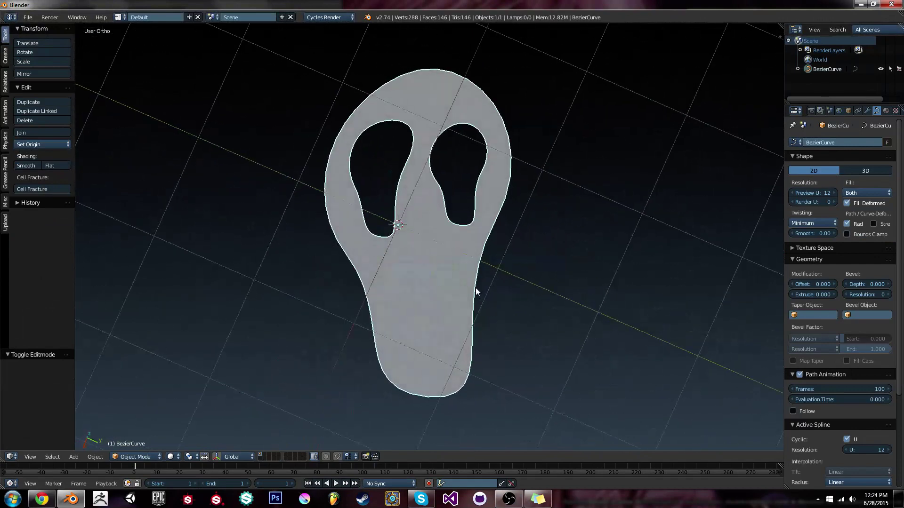
- Scale the handles of the outline's bottom control point and leave Edit Mode
key("Tab")
right_click(438, 392)
key("s")
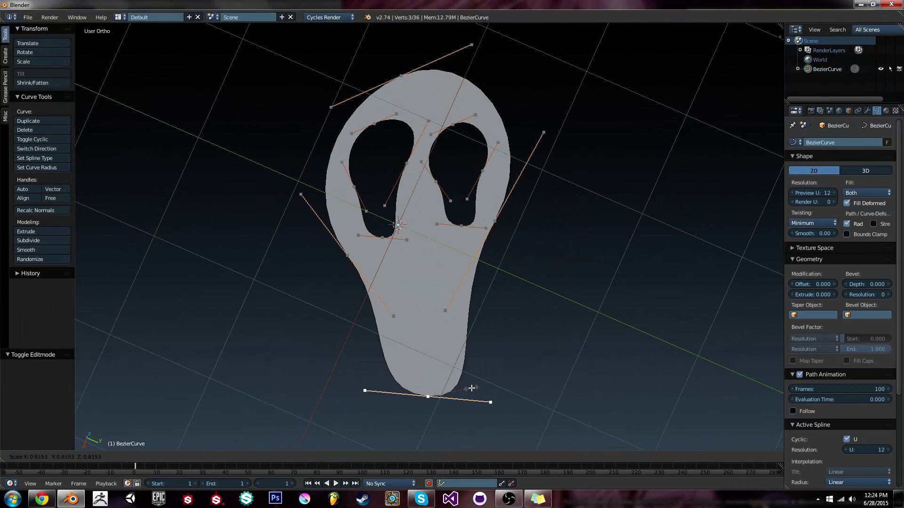
left_click(490, 387)
key("Tab")
- Set the handle type of the larger hole's narrow-end control point to Automatic
middle_click_drag(491, 360, 566, 335)
middle_click_drag(714, 288, 504, 299)
key("Tab")
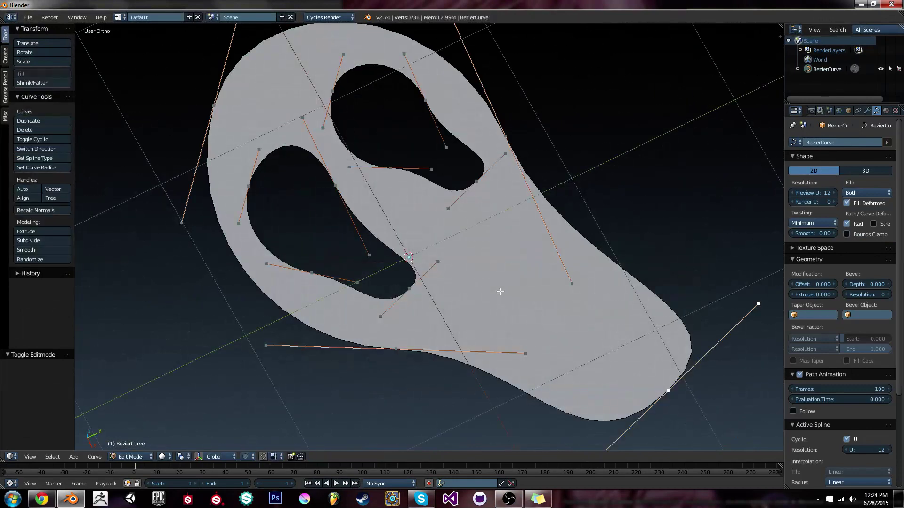
scroll(499, 292, "down", 3)
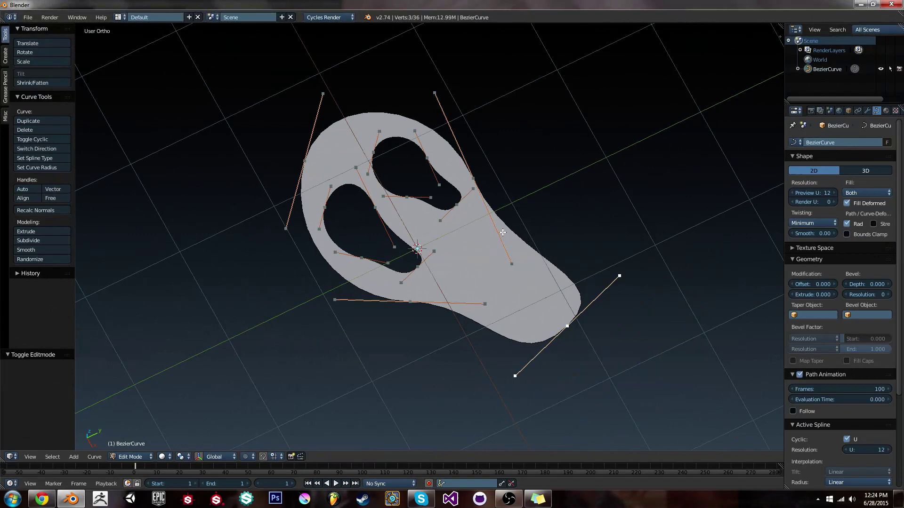
right_click(416, 263)
scroll(437, 271, "up", 2)
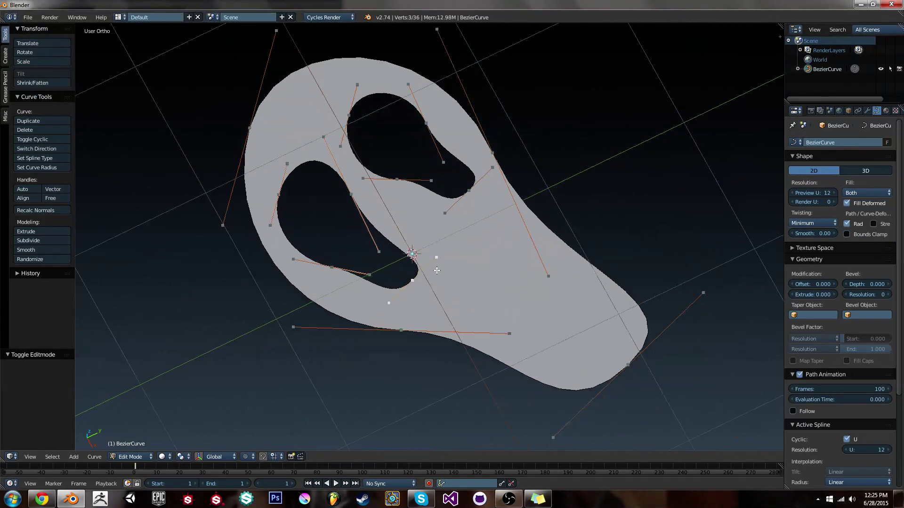
key("v")
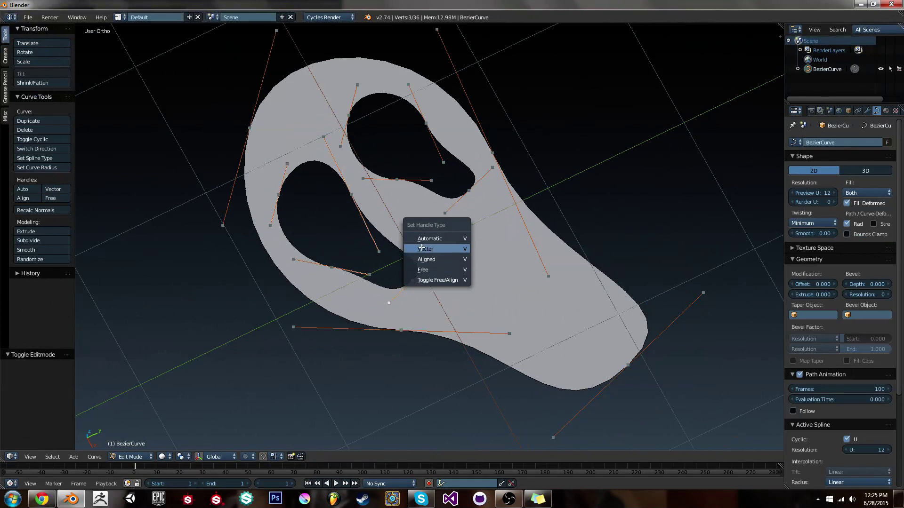
left_click(447, 252)
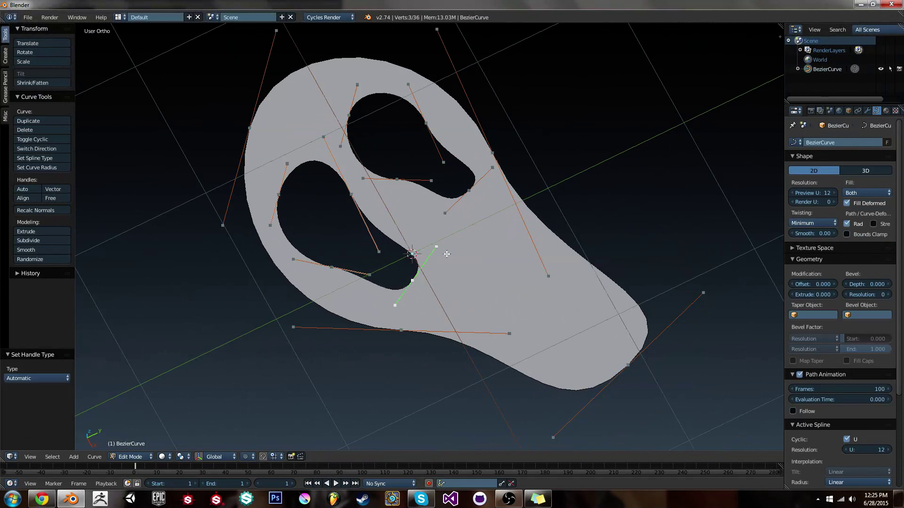
key("v")
key("Escape")
- Set the handle type of the smaller hole's control points to Automatic, one point at a time
right_click(474, 193)
key("v")
left_click(474, 193)
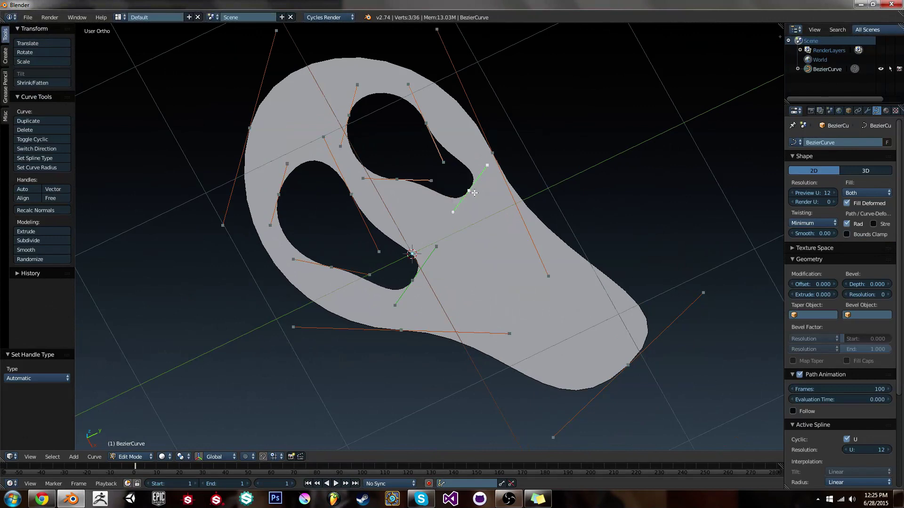
key("v")
left_click(395, 177)
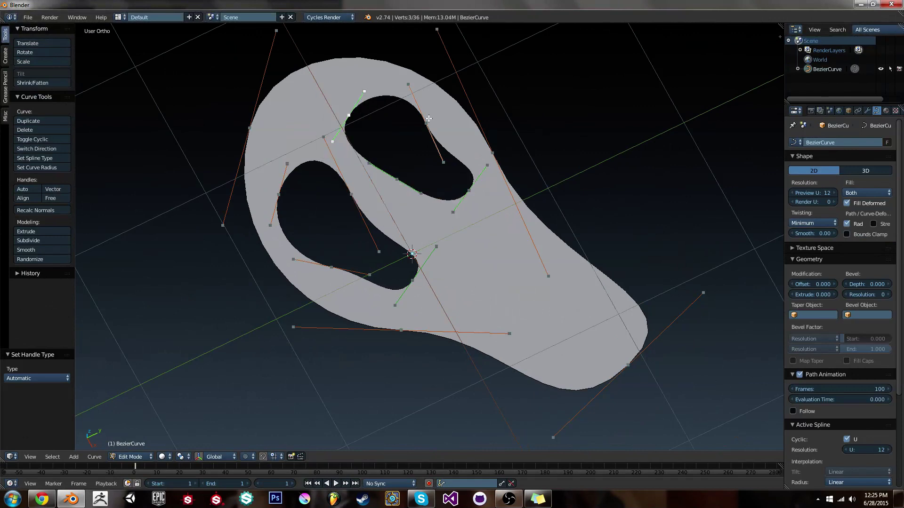
right_click(429, 119)
key("v")
left_click(428, 119)
key("Tab")
key("Tab")
- Select every control point of the curve, set their handle type to Automatic, and leave Edit Mode
right_click(345, 189)
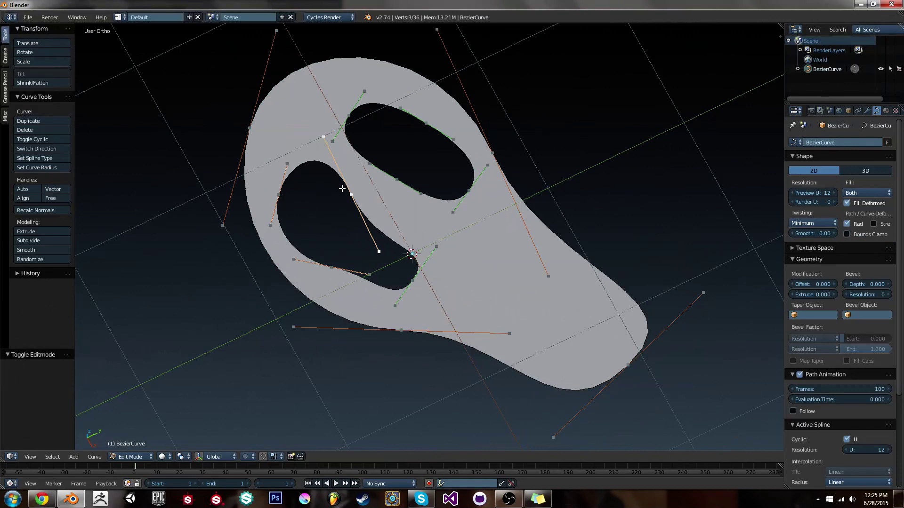
key("a")
key("a")
key("v")
left_click(383, 191)
key("Tab")
scroll(383, 190, "down", 3)
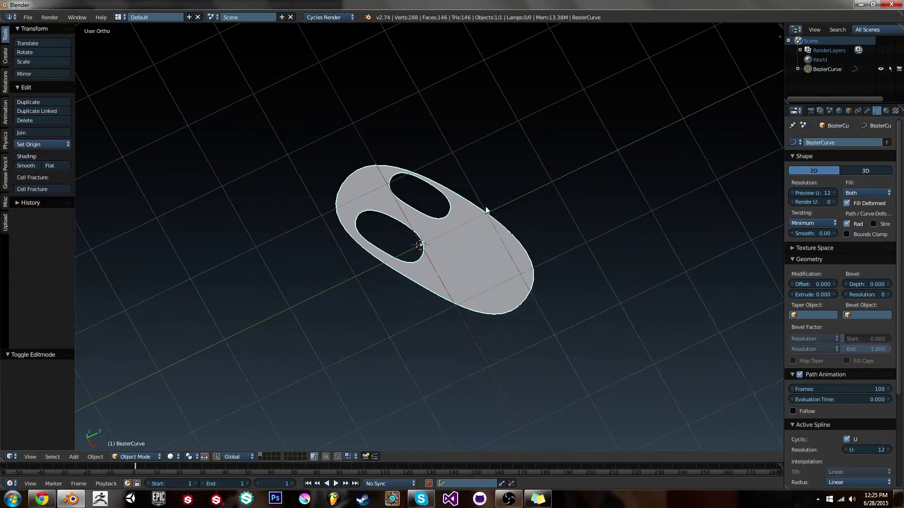
- Select the outline's right control point and try moving it around with its automatic handles
middle_click_drag(486, 207, 407, 211)
key("Tab")
right_click(490, 261)
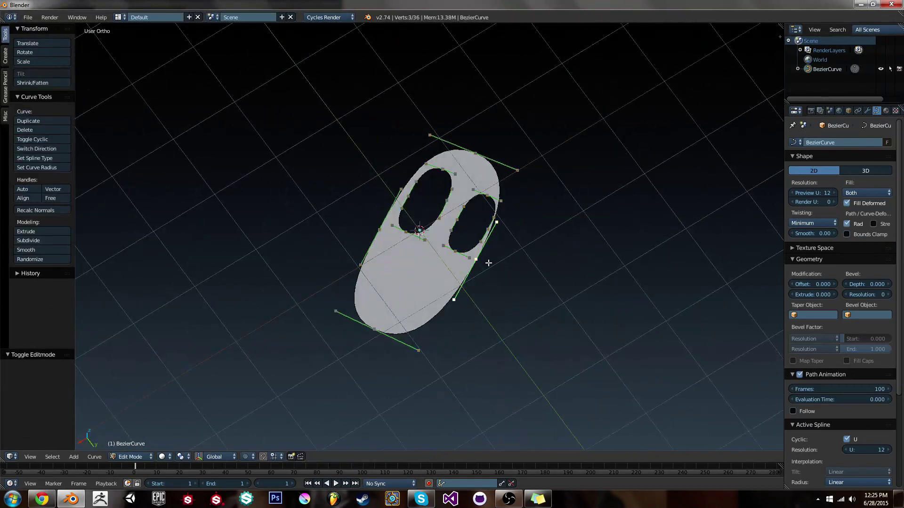
key("g")
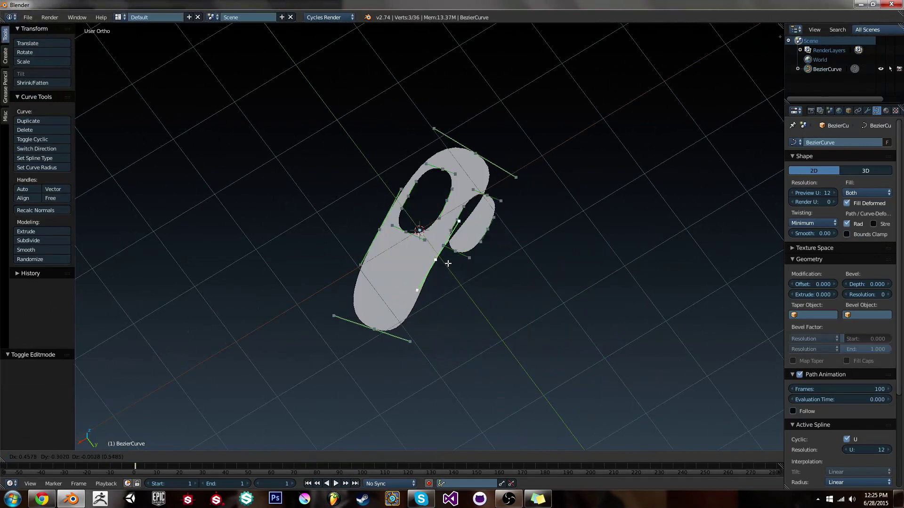
left_click(560, 278)
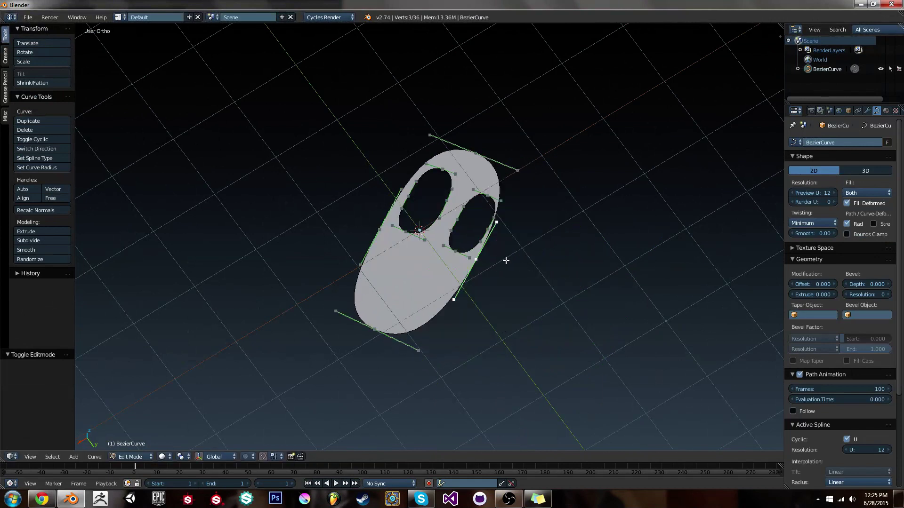
key("g")
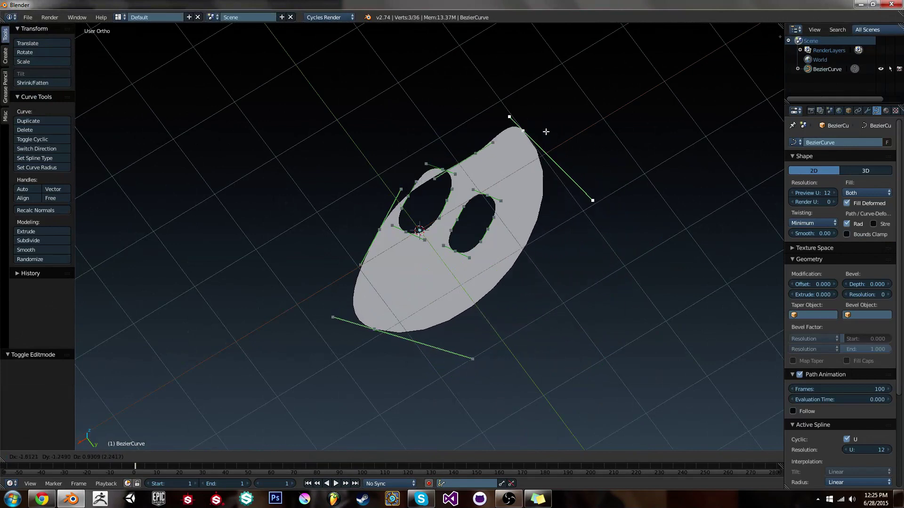
left_click(524, 272)
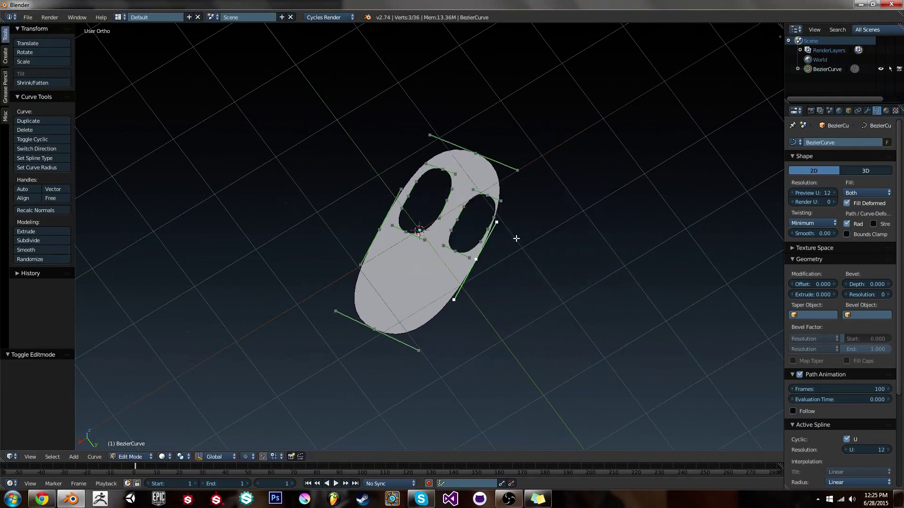
- Give the outline's right control point Vector handles and move it by -1.072 in X, -0.155 in Y and 0.338 in Z
mouse_move(517, 239)
middle_mouse_down()
mouse_move(551, 258)
mouse_move(470, 312)
mouse_move(518, 238)
middle_mouse_up()
key("v")
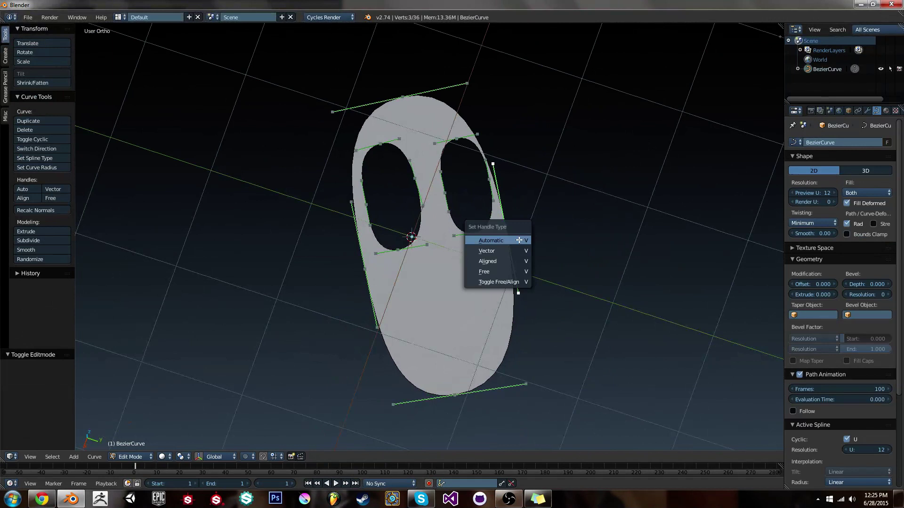
left_click(518, 250)
key("g")
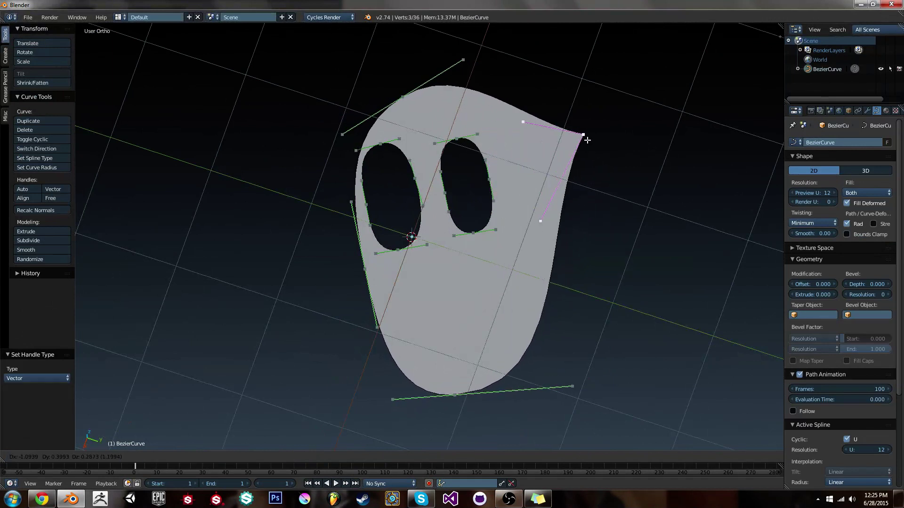
left_click(526, 119)
- Give the outline's left control point Vector handles and move it by -0.848 in X, -0.762 in Y and 0.334 in Z
right_click(370, 267)
key("v")
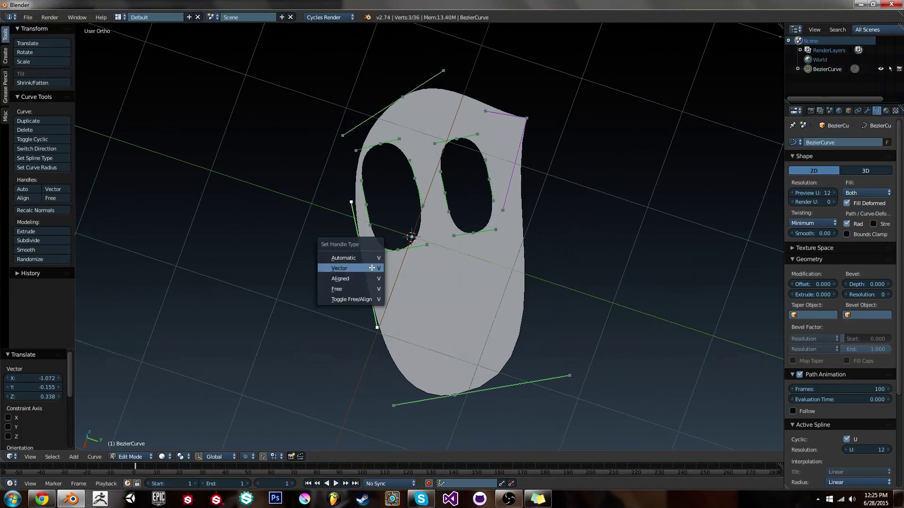
left_click(372, 267)
key("g")
left_click(318, 142)
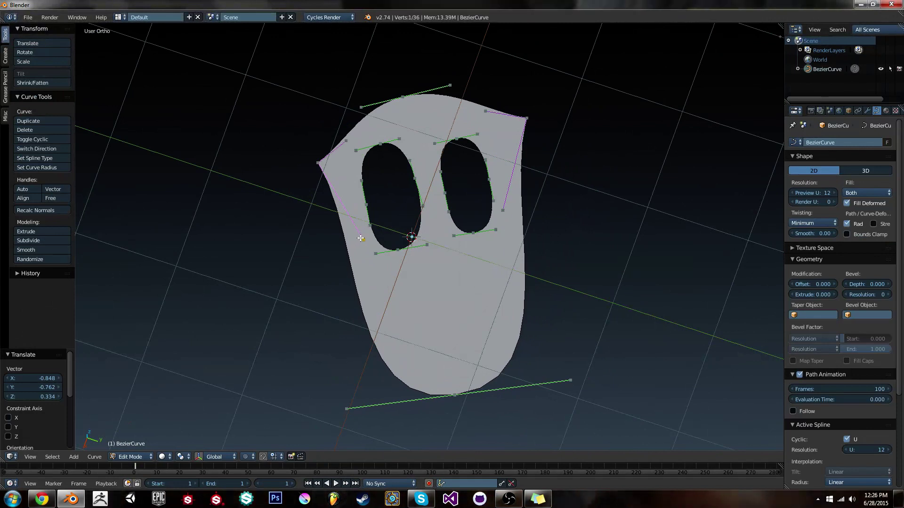
- Move the outline's bottom control point by -0.225 in X, -0.162 in Y and 0.085 in Z, and nudge the left corner point
right_click(363, 239)
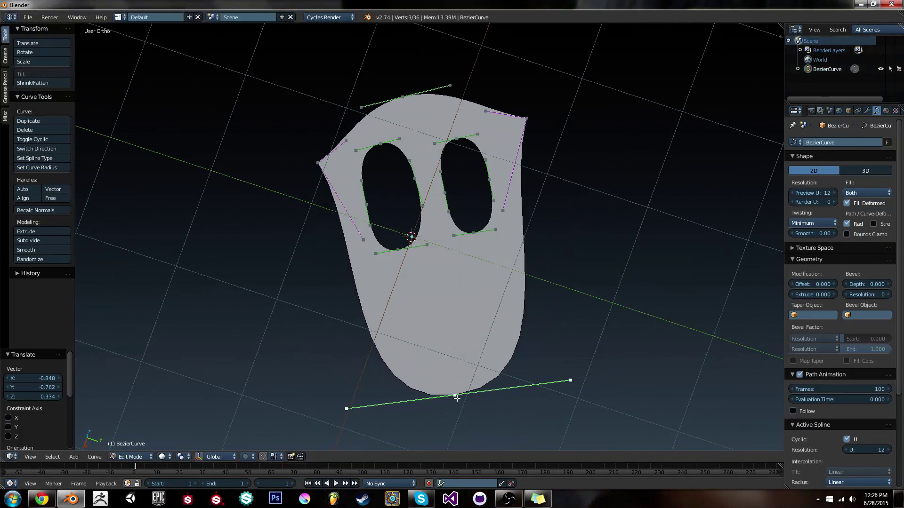
key("g")
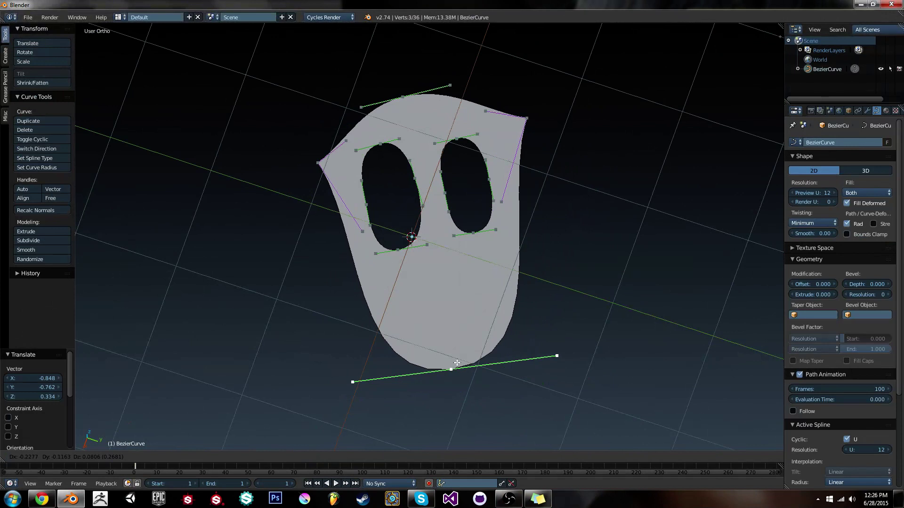
left_click(450, 354)
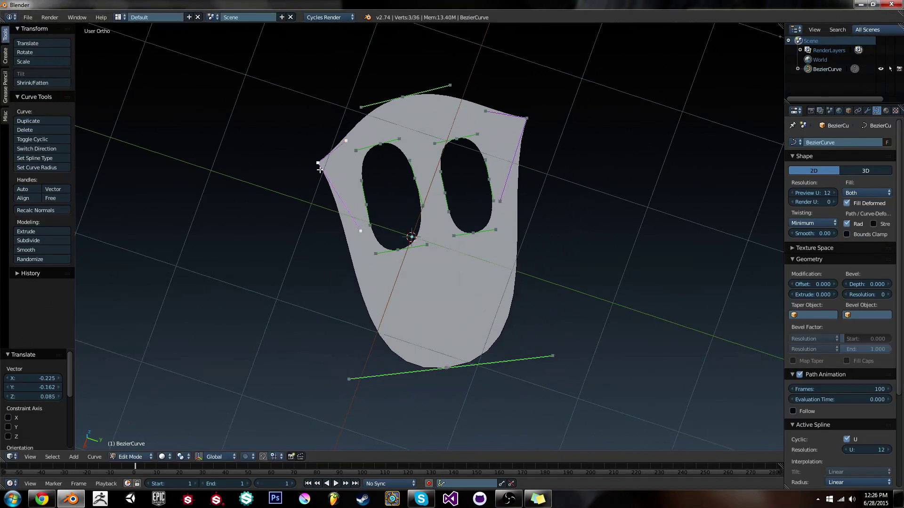
key("g")
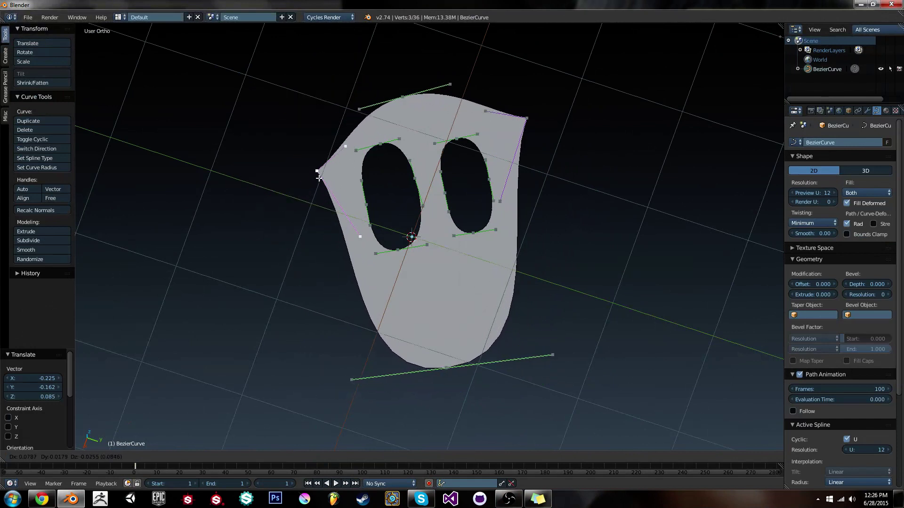
left_click(398, 180)
- Set the top and bottom control points of both holes to Vector handles for pointed ends, and leave Edit Mode
key("a")
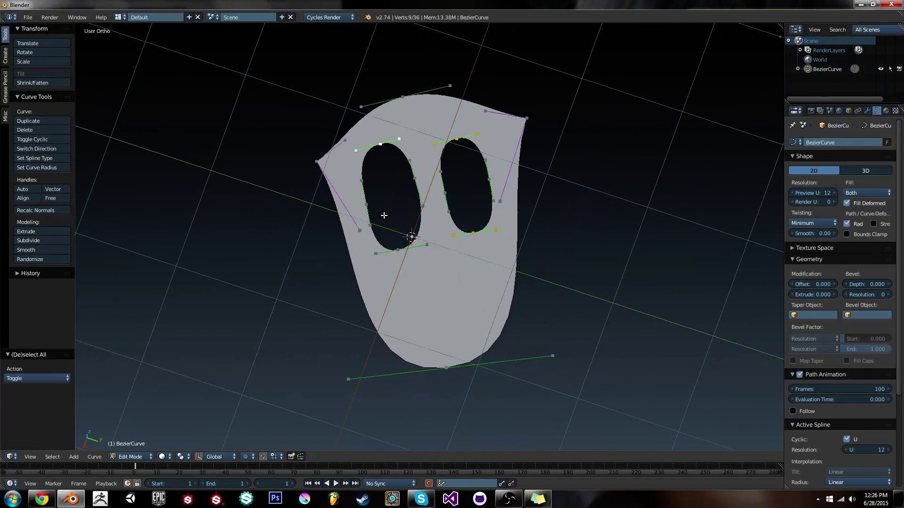
key("v")
left_click(471, 199)
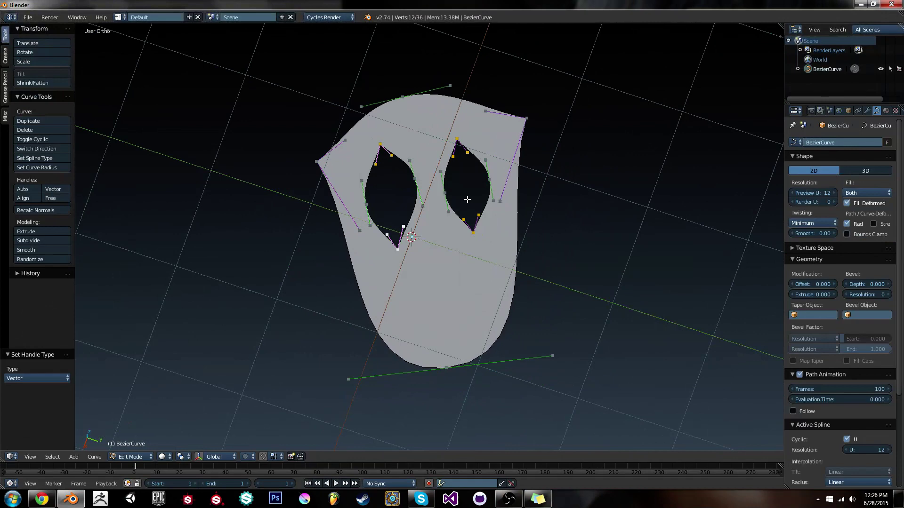
key("Tab")
middle_click_drag(471, 192, 499, 290)
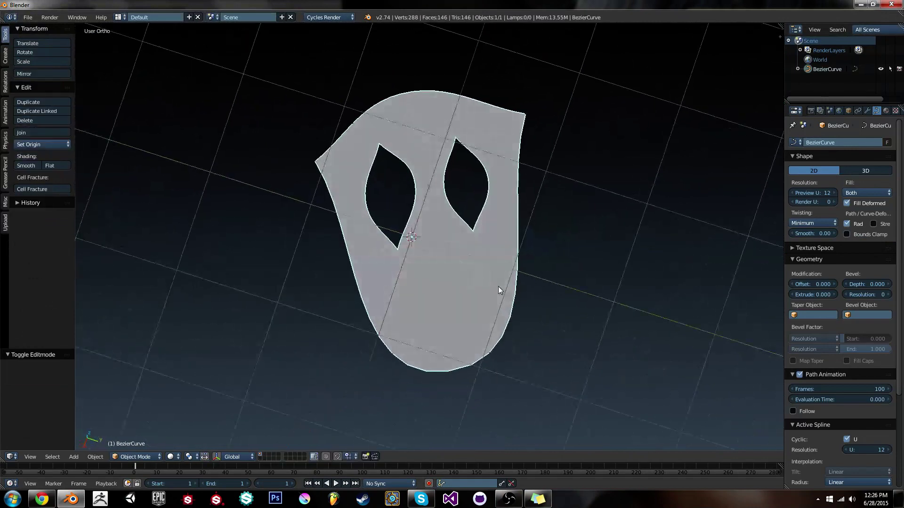
- Enter Edit Mode and set the right hole's outer control point to Aligned handles
key("Tab")
scroll(481, 247, "up", 5)
right_click(576, 90)
scroll(573, 96, "down", 3)
key("v")
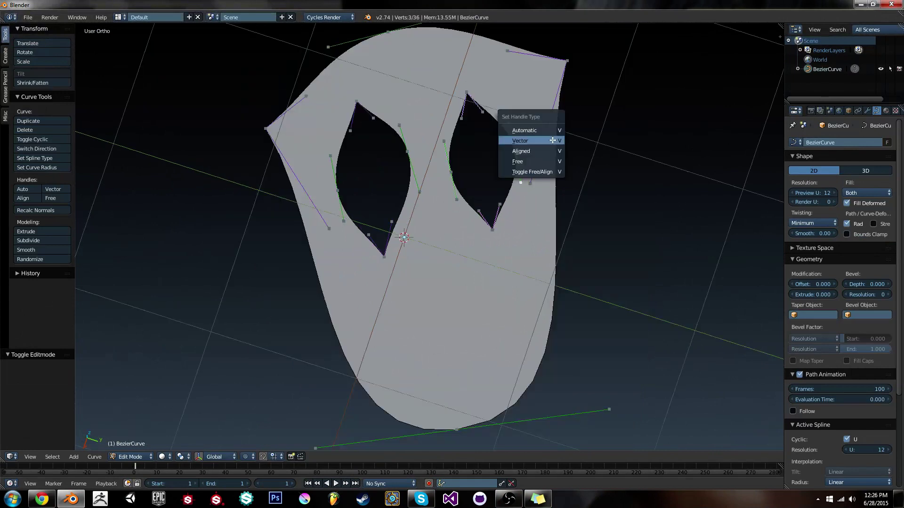
left_click(544, 149)
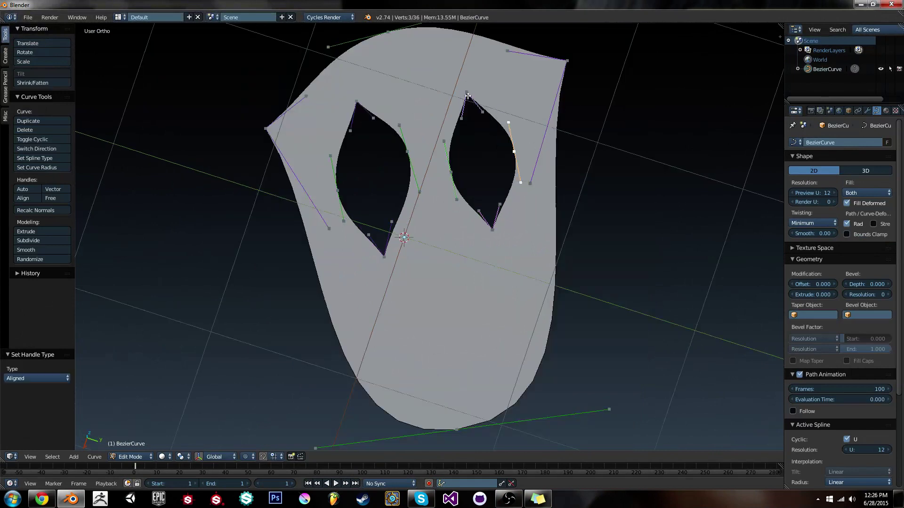
- Rotate the right hole's outer control point by 88.369° and scale its handles by 1.945 to form a notch
key("s")
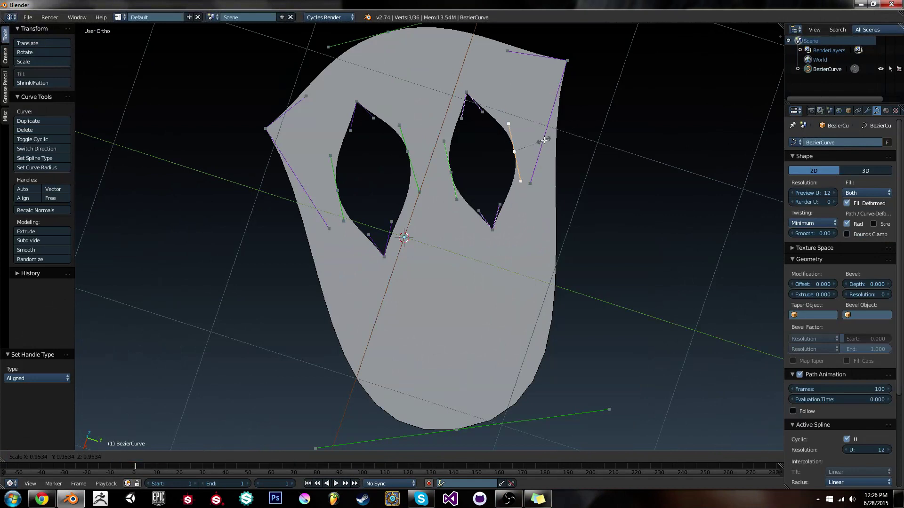
key("r")
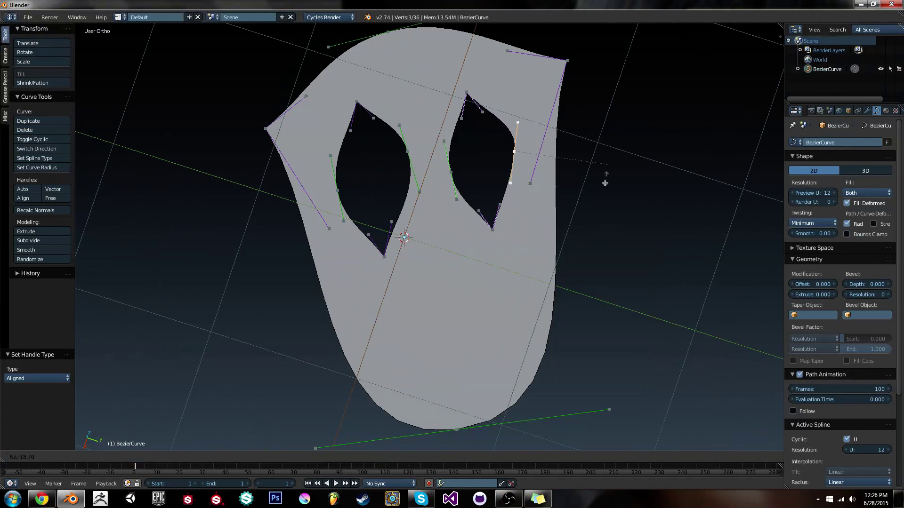
left_click(559, 200)
key("s")
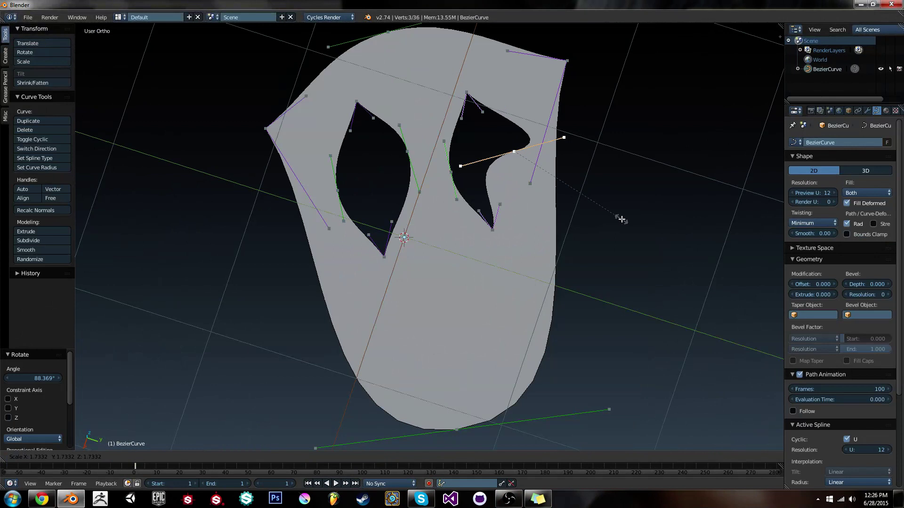
left_click(635, 226)
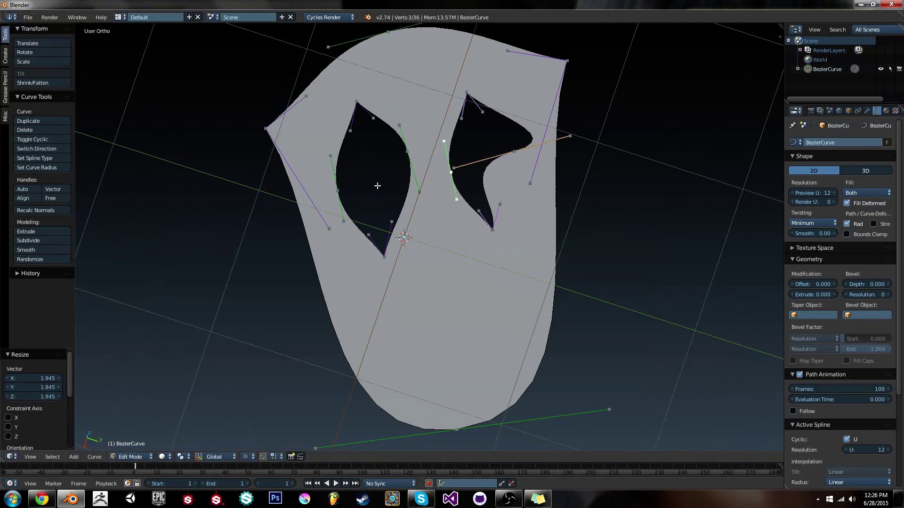
- Set the left hole's outer control point to Aligned handles
key("v")
left_click(390, 189)
key("v")
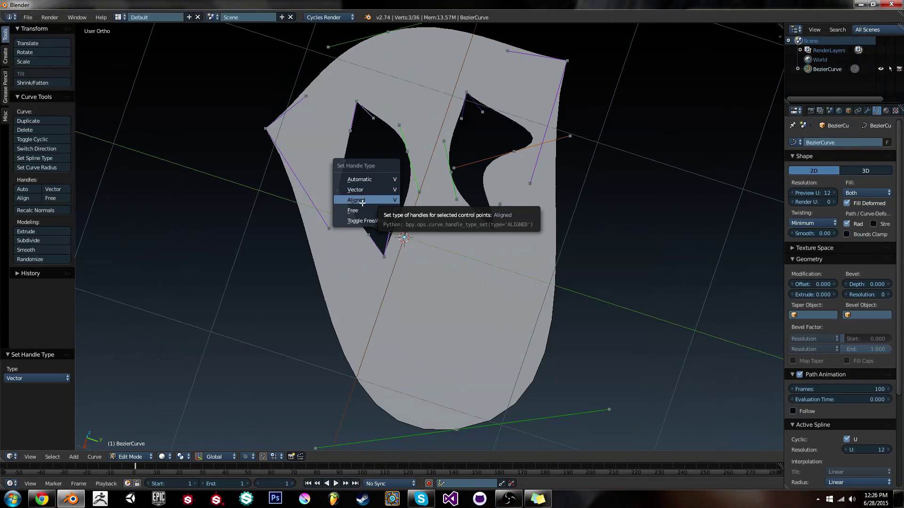
left_click(372, 203)
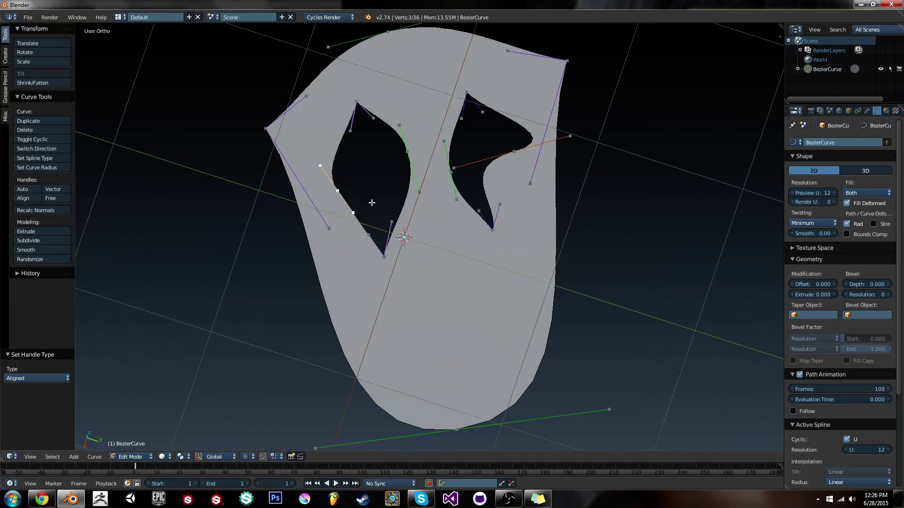
- Rotate the left hole's outer point 72.453° about Z, enlarge its handles, rotate it by -15.325° about Z, and leave Edit Mode
key("r")
key("z")
left_click(371, 137)
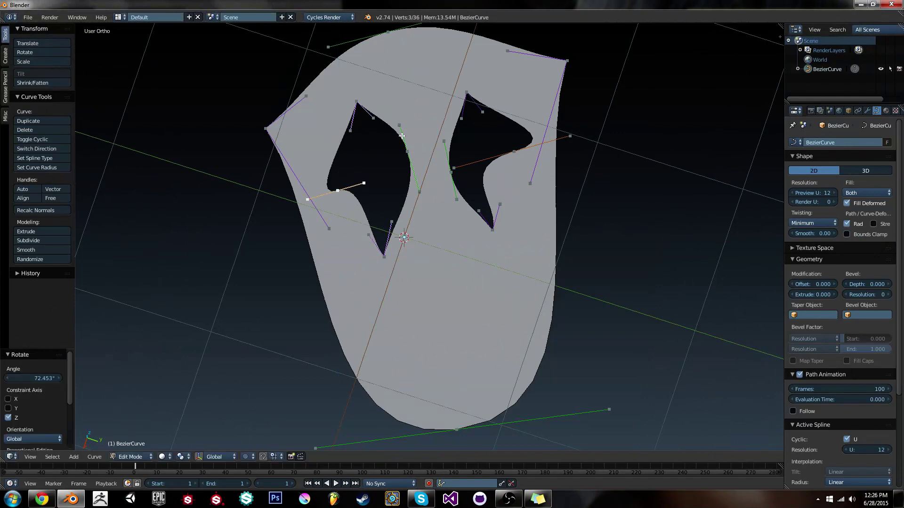
key("s")
left_click(430, 133)
key("r")
key("z")
left_click(433, 162)
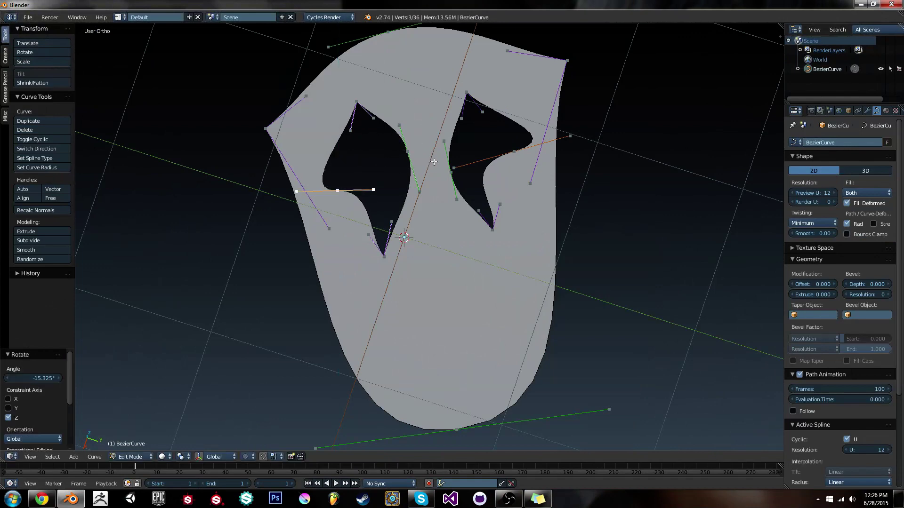
key("Tab")
scroll(501, 170, "down", 5)
middle_click_drag(501, 170, 500, 264)
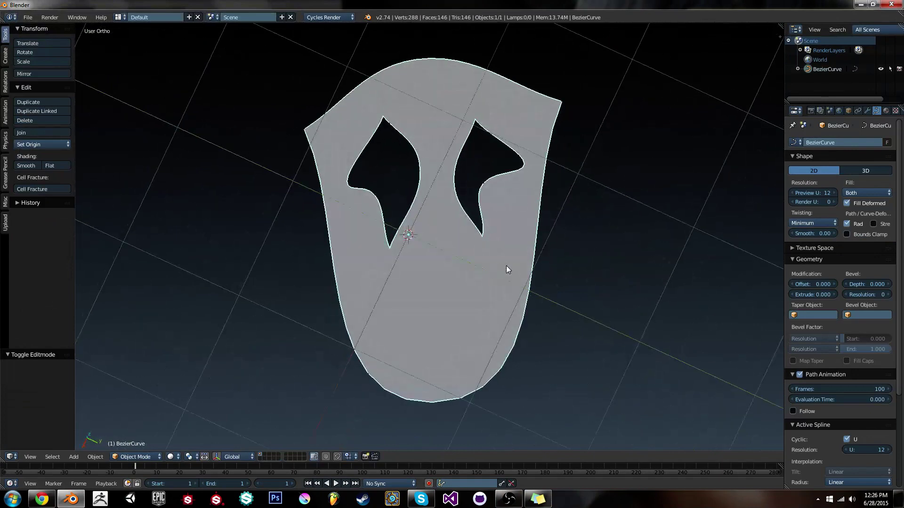
- Scale the bottom control points of both holes outward, away from each other, and leave Edit Mode
key("Tab")
key("s")
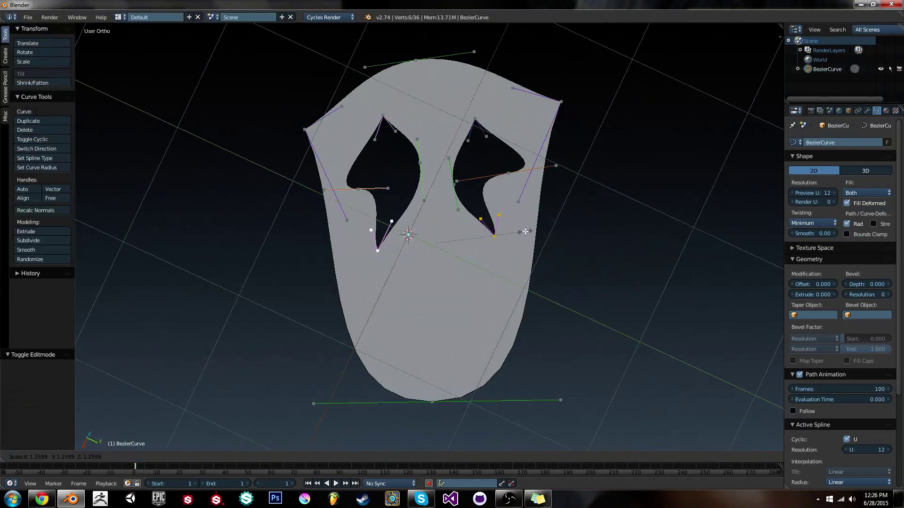
left_click(540, 229)
key("Tab")
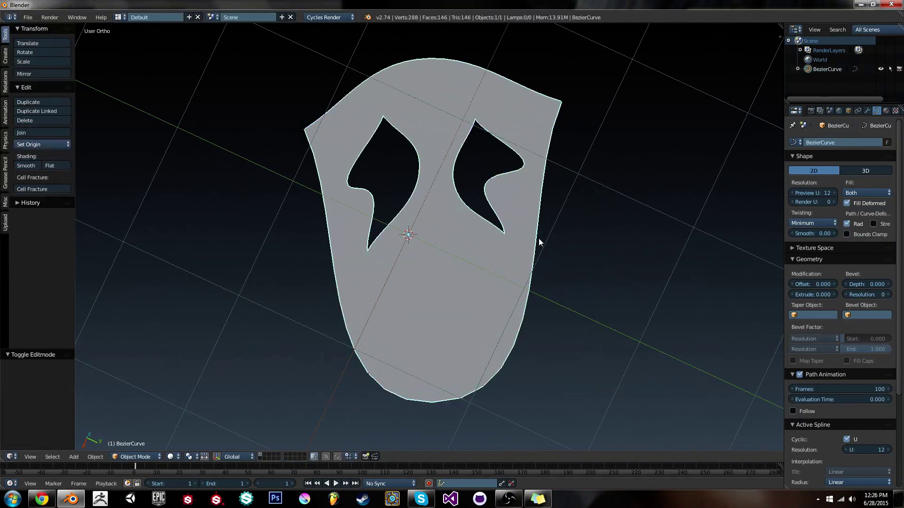
middle_click_drag(541, 242, 520, 250)
- In Edit Mode, clear the selection and set the right hole's outer control point to Free handles
key("Tab")
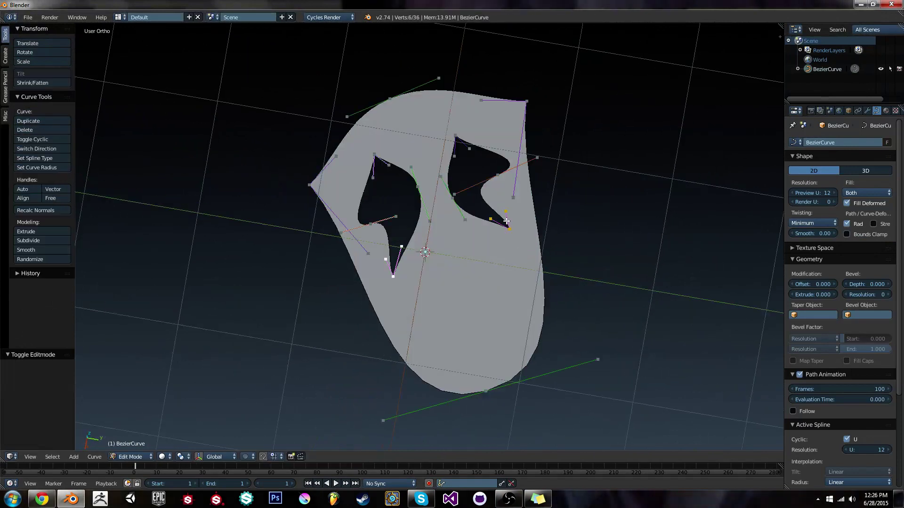
key("a")
scroll(509, 229, "up", 4)
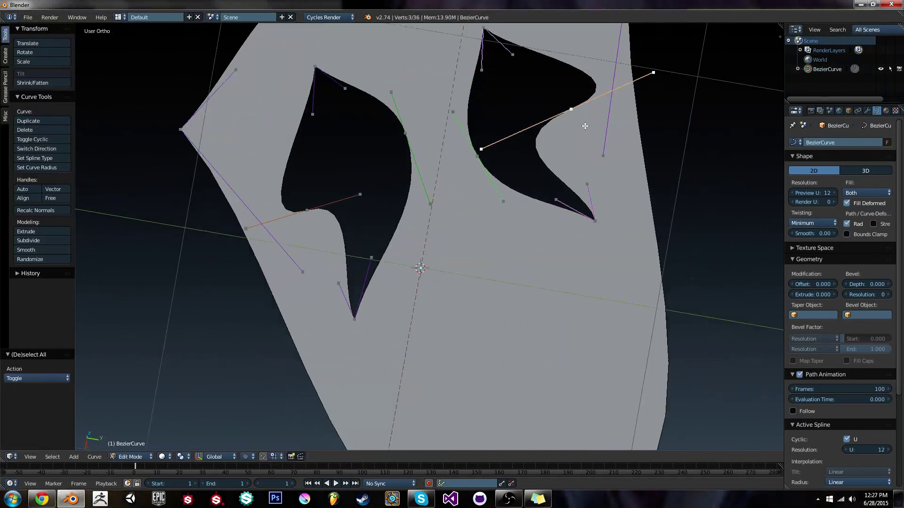
middle_click_drag(585, 126, 556, 181, "shift")
key("v")
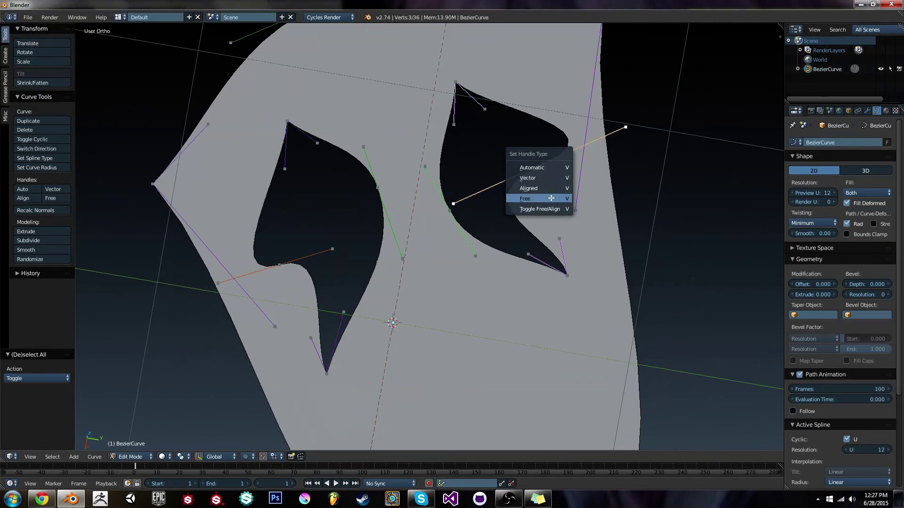
left_click(550, 198)
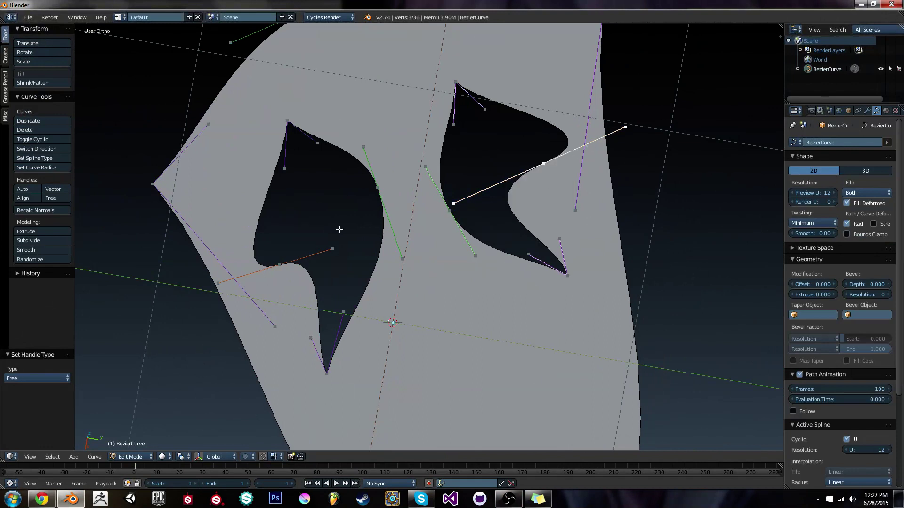
- Move the inward-pointing handles of both holes' outer points together by 0.004 in X, 0.043 in Y and -0.002 in Z
right_click(332, 249)
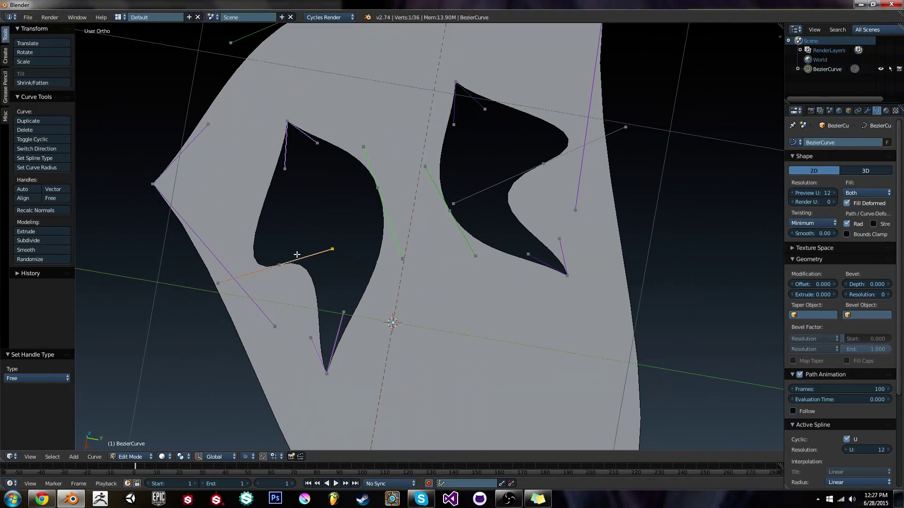
right_click(465, 187, "shift")
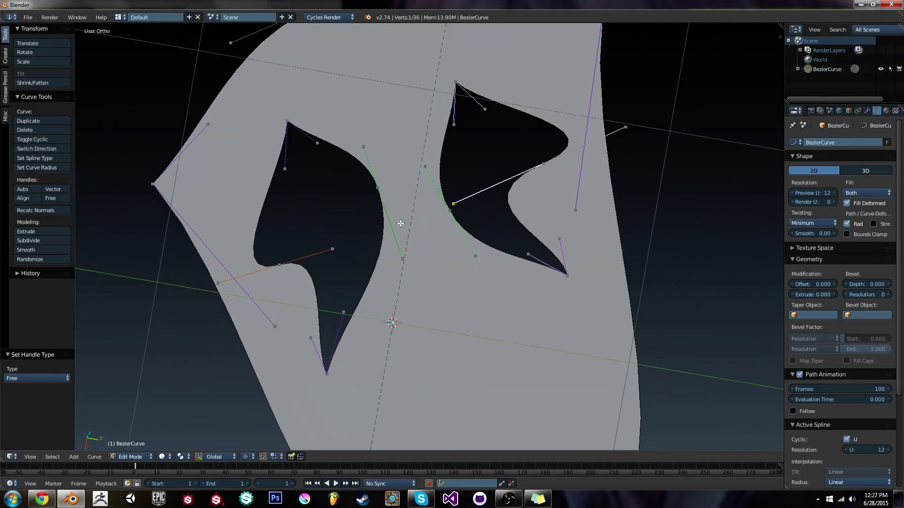
right_click(335, 244, "shift")
key("s")
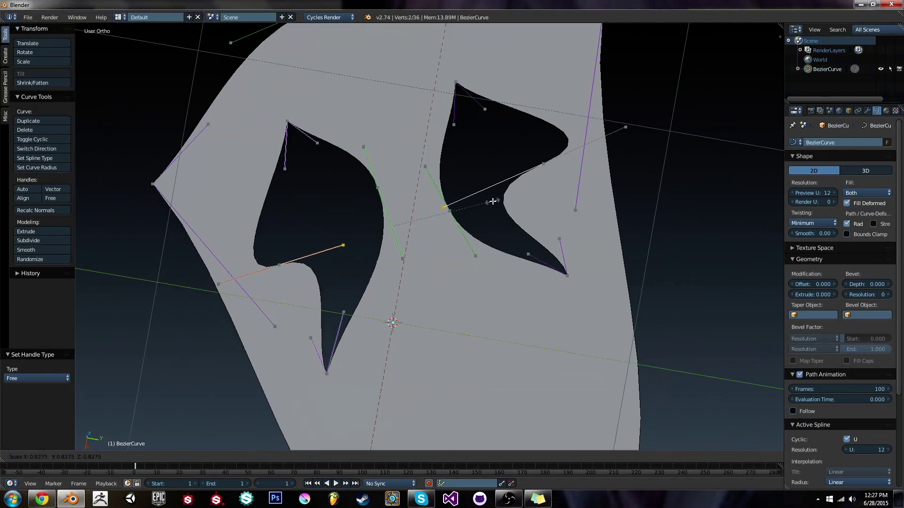
key("g")
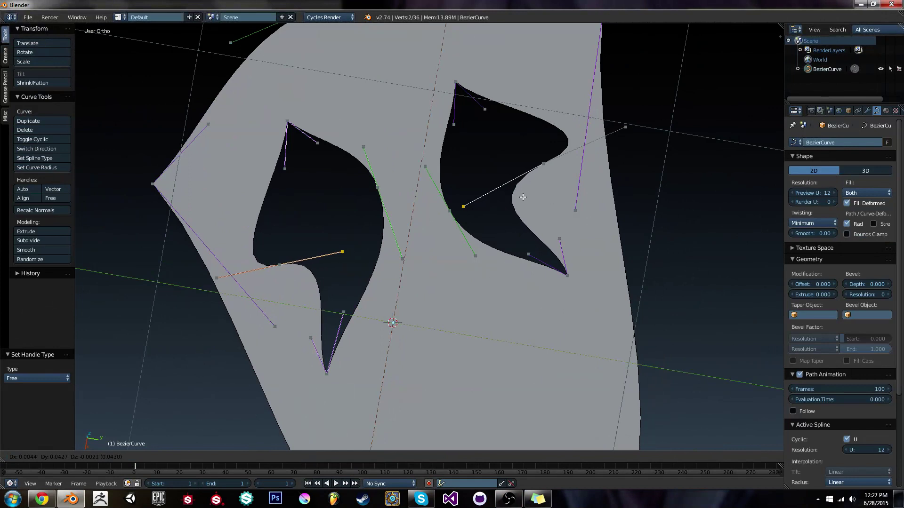
left_click(523, 197)
key("g")
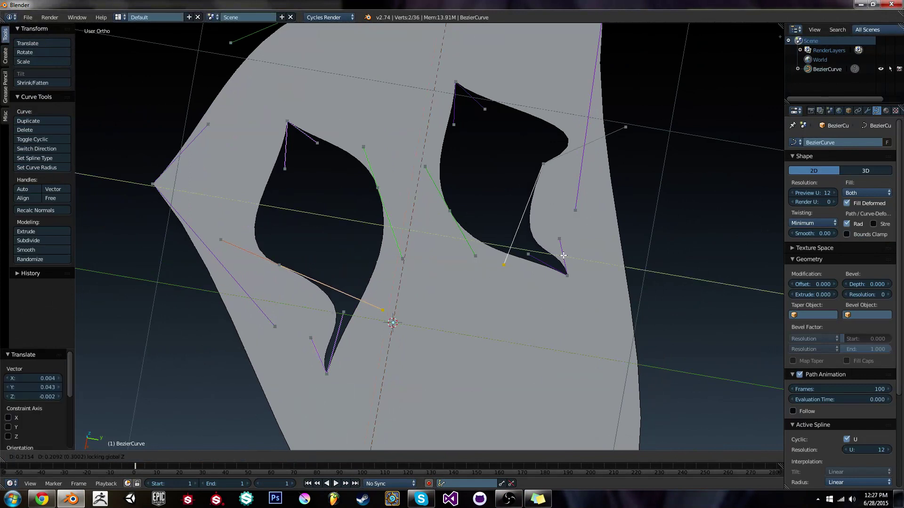
right_click(556, 247)
- Undo the Vector handle type tried on the left hole's outer control point and set it to Free handles instead
right_click(293, 270)
key("v")
key("v")
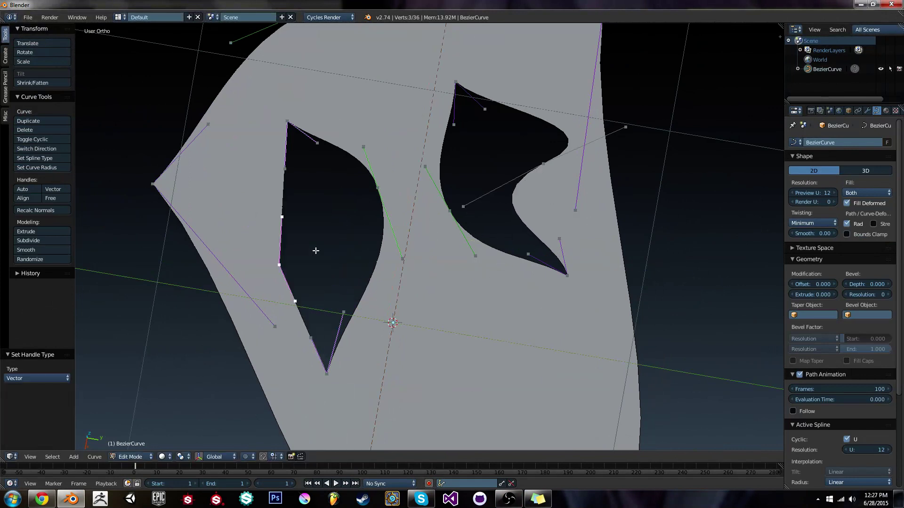
key("v")
key("ctrl+z")
key("v")
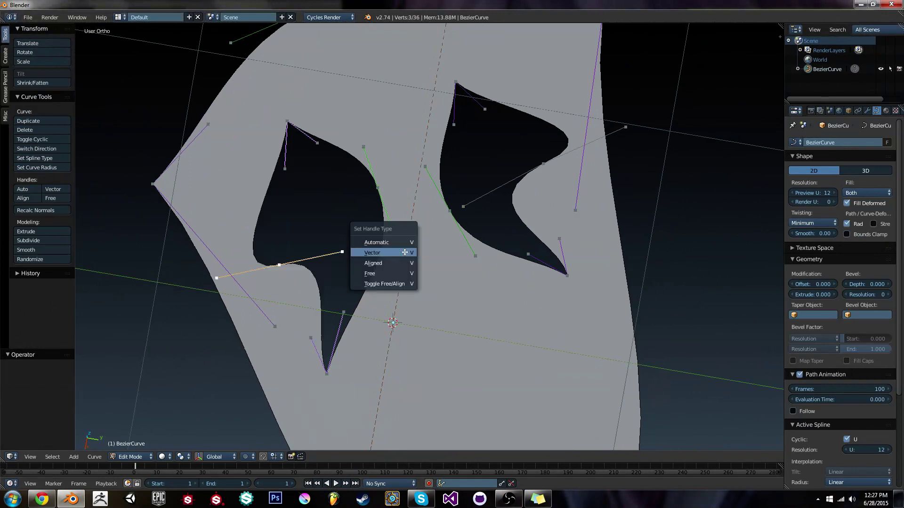
left_click(388, 270)
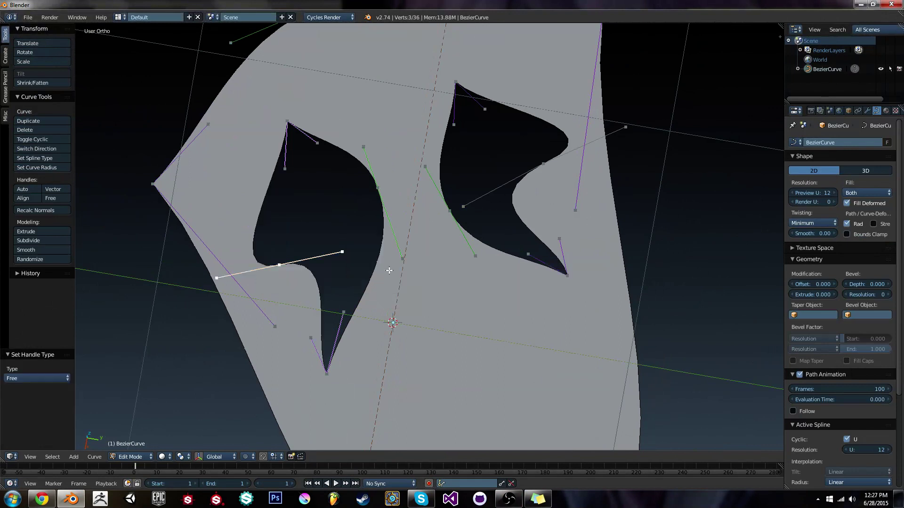
- Move both outer points' inward handles by 0.165 in X and 0.101 in Y, scale them far apart, and leave Edit Mode
right_click(488, 210, "shift")
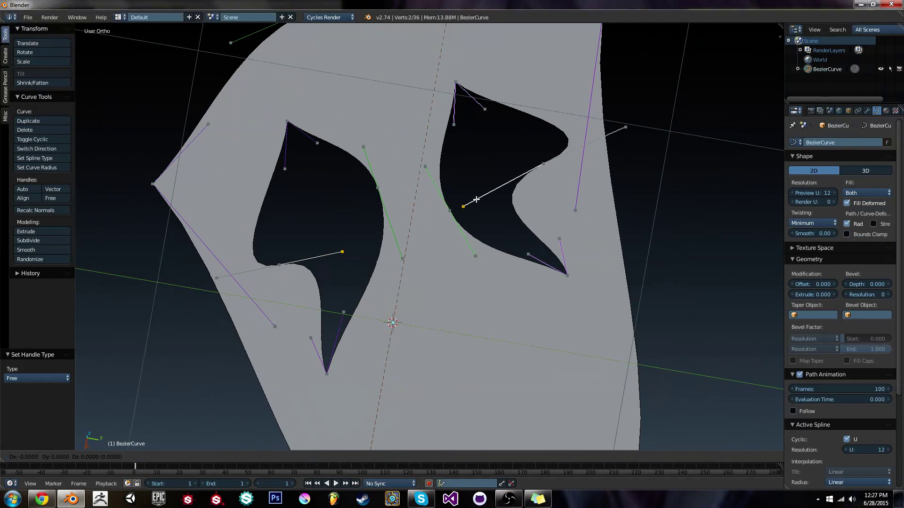
key("g")
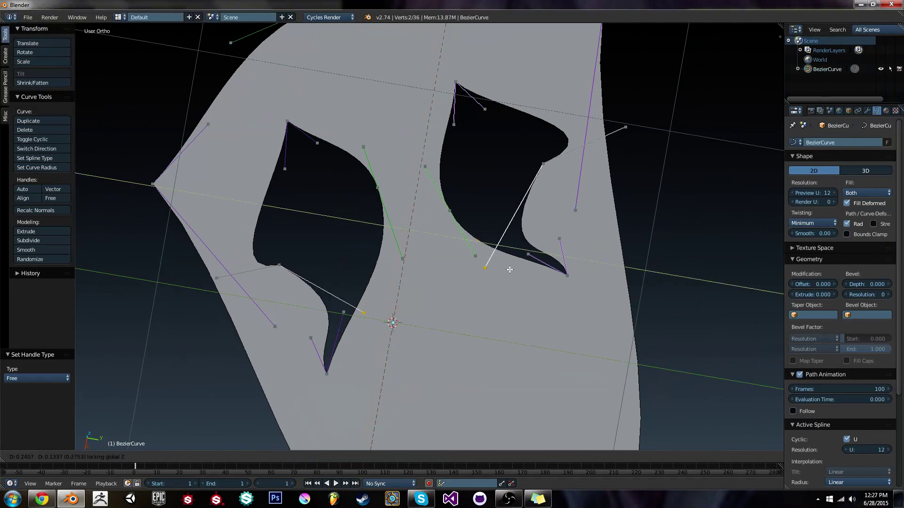
left_click(504, 249)
key("s")
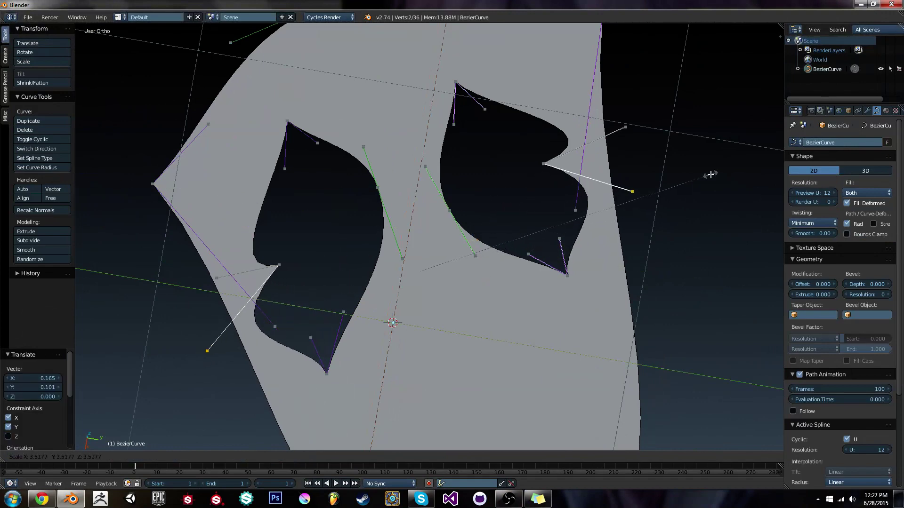
left_click(710, 176)
key("Tab")
scroll(666, 208, "down", 2)
middle_click_drag(667, 204, 630, 248)
- In Edit Mode, scale the same two handles closer together to soften the notches, and leave Edit Mode
key("Tab")
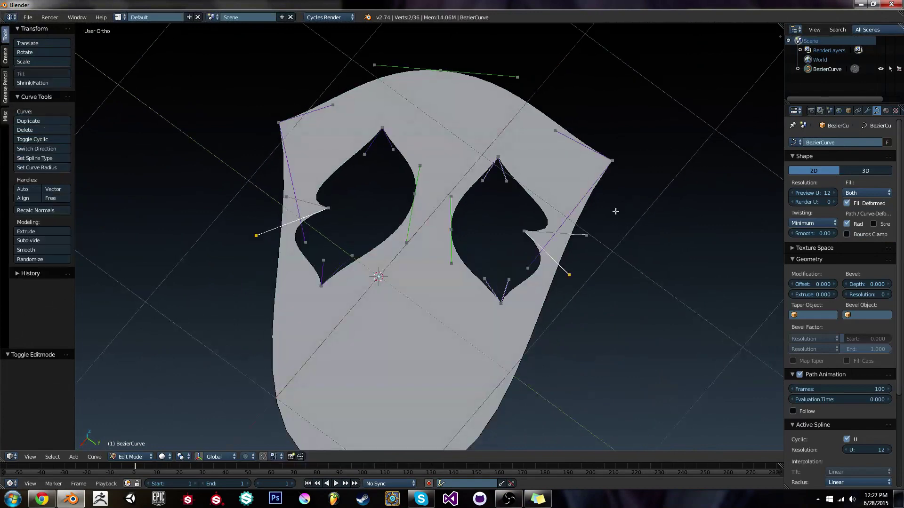
key("s")
left_click(569, 247)
key("Tab")
middle_click_drag(569, 247, 531, 255)
- Try moving the right hole's bottom control point upward in Edit Mode
key("Tab")
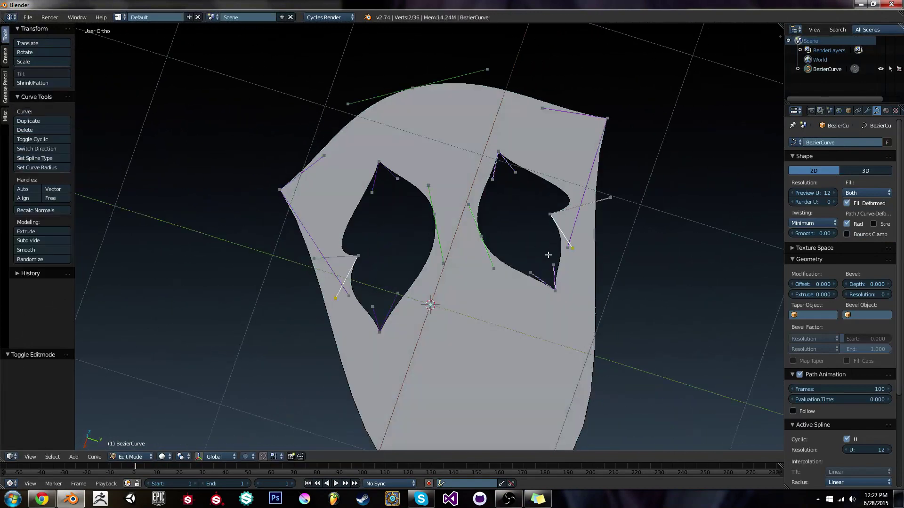
scroll(587, 302, "up", 4)
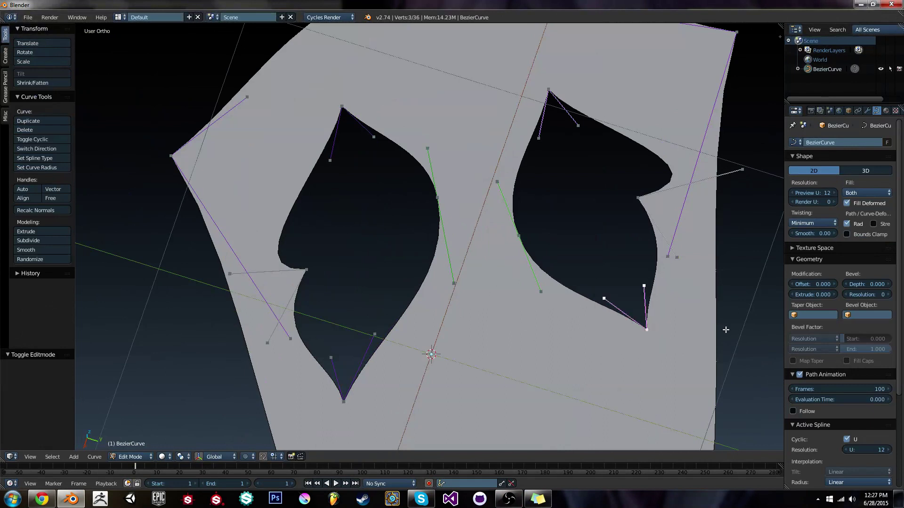
key("g")
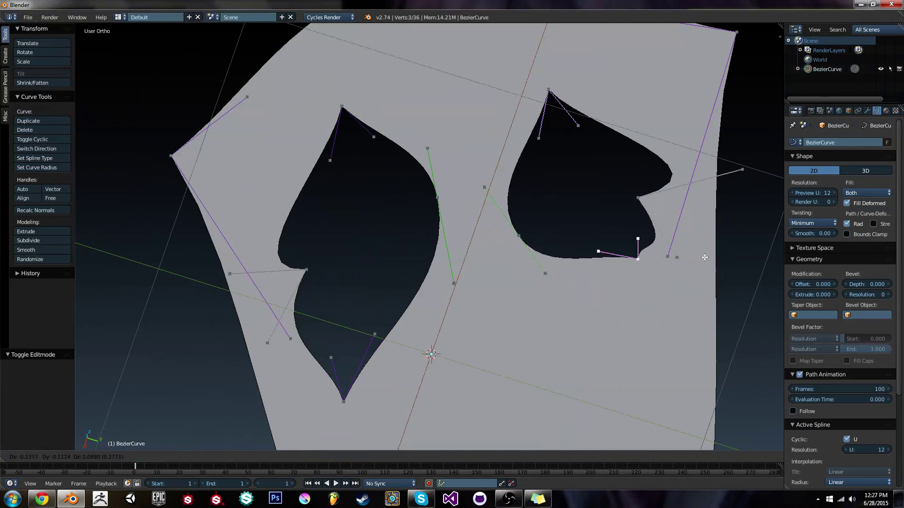
left_click(625, 316)
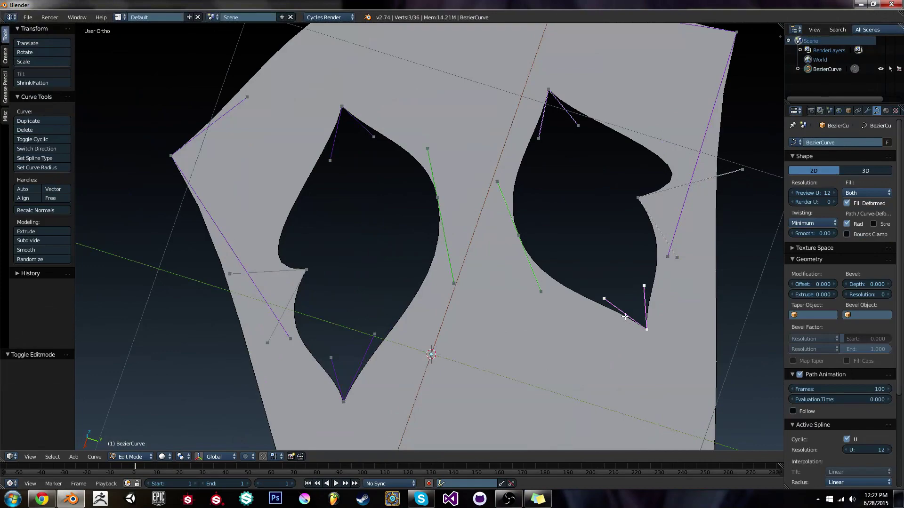
- Examine the whole mask and its reshaped eye holes in Object Mode, and return to Edit Mode
key("Tab")
scroll(586, 261, "down", 3)
middle_click_drag(586, 261, 564, 325)
scroll(565, 325, "down", 2)
scroll(564, 324, "down", 2)
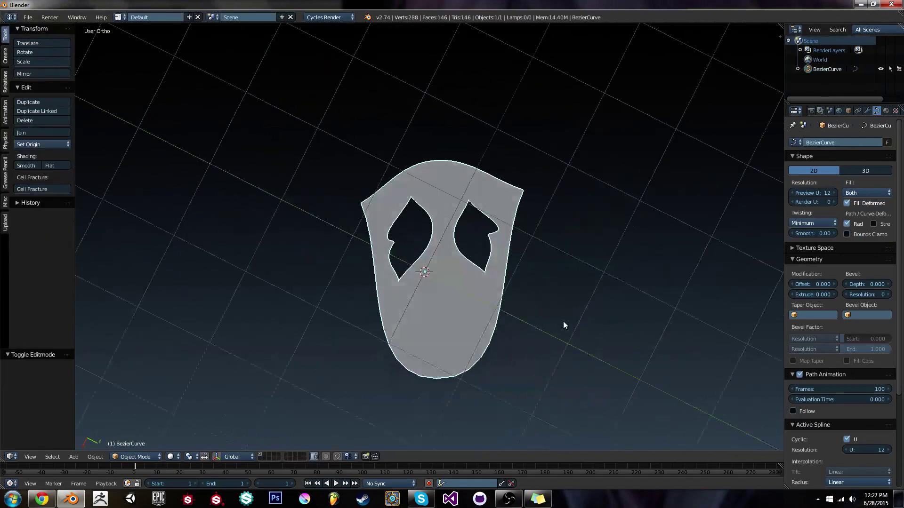
scroll(563, 322, "up", 3)
key("Tab")
scroll(551, 254, "up", 2)
scroll(550, 253, "down", 1)
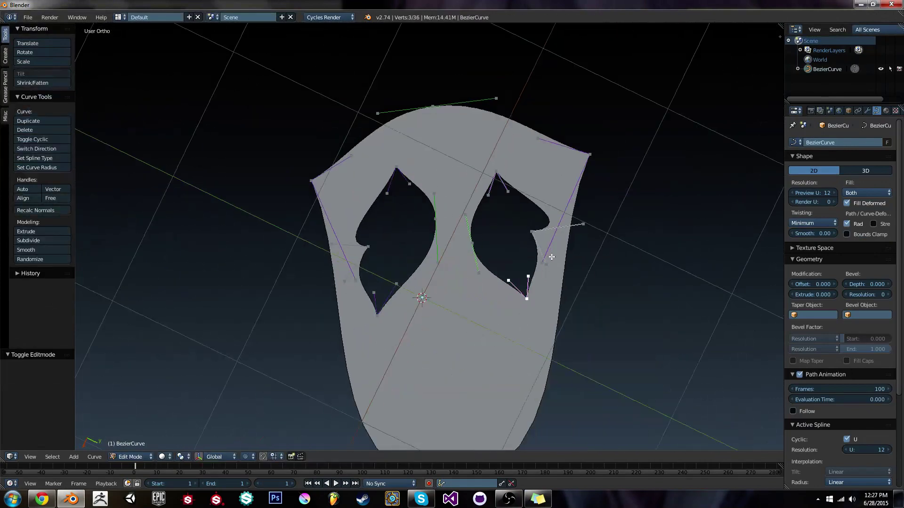
- In top view, rotate the whole mask curve by 116.836° so it stands upright, centre it over the vertical axis, and deselect everything
mouse_move(526, 341)
middle_mouse_down()
mouse_move(447, 309)
mouse_move(535, 329)
middle_mouse_up()
key("KP_7")
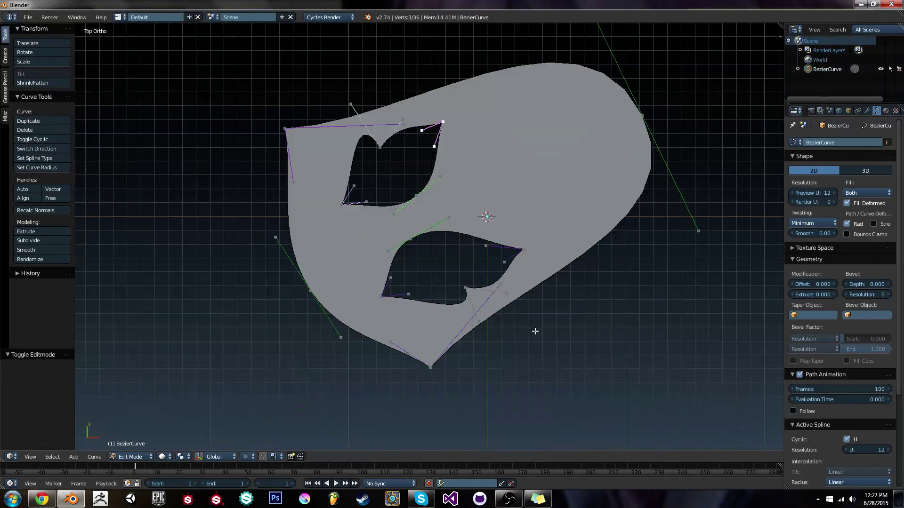
key("a")
key("a")
key("r")
left_click(413, 316)
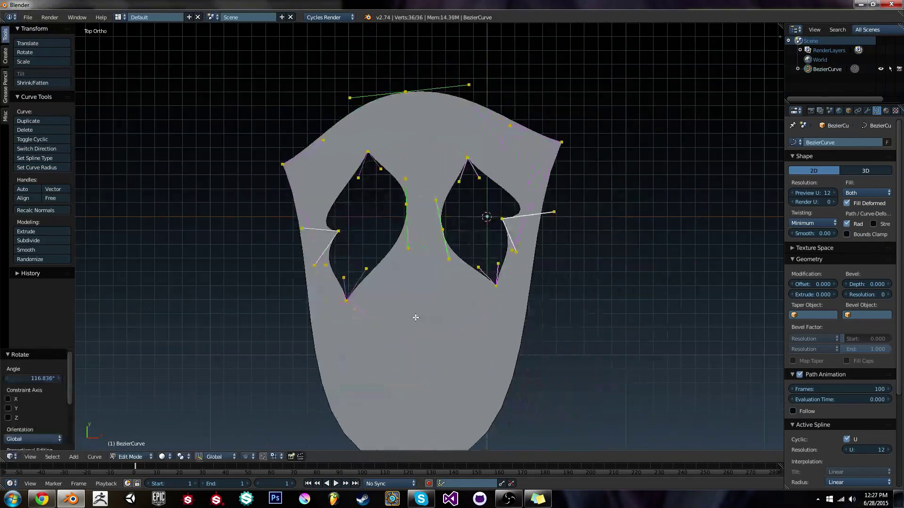
key("g")
left_click(482, 216)
middle_click_drag(482, 216, 459, 289, "shift")
key("a")
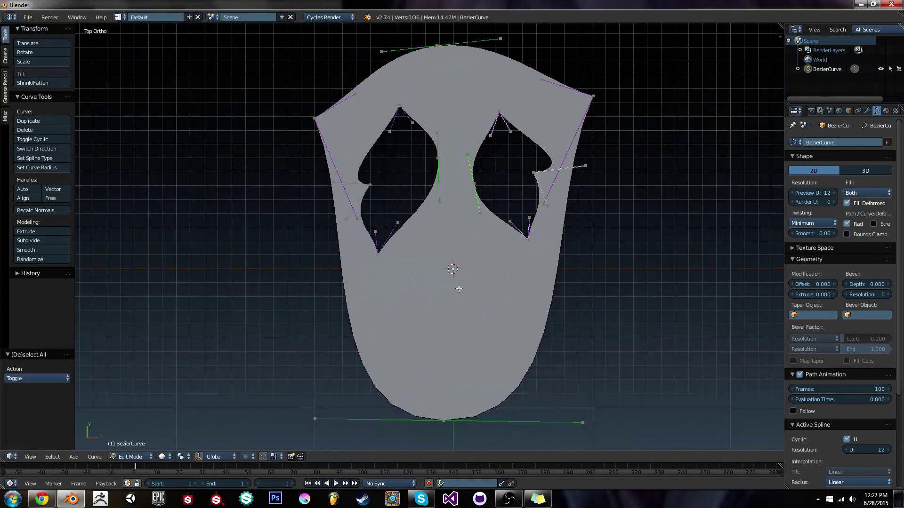
- Start a mouth curve below the eye holes with a first control point and a second extruded 0.476 in X and 0.289 in Y
left_click(384, 317, "ctrl")
left_click(449, 283, "ctrl")
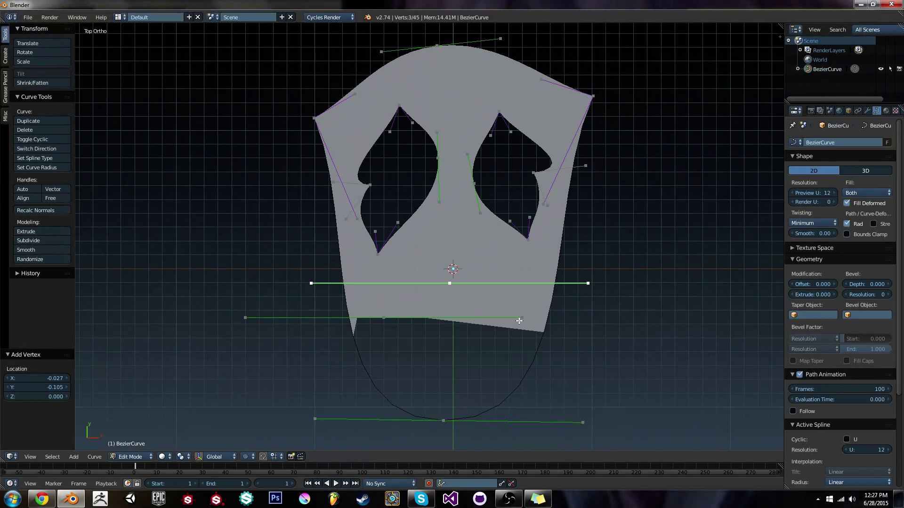
key("ctrl+z")
key("e")
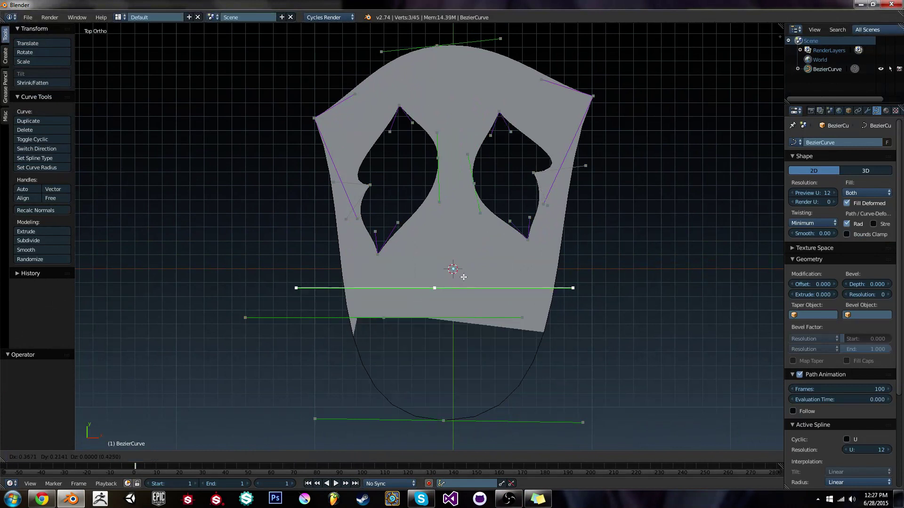
left_click(470, 271)
- Move the mouth's overlapping start point by 0.303 in X and -0.408 in Y, and delete the point left at the start
right_click(382, 318)
key("g")
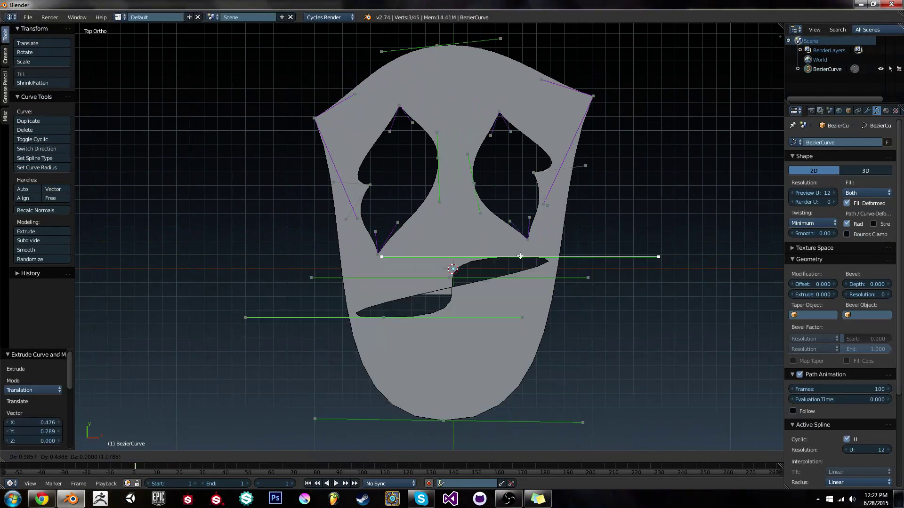
right_click(520, 256)
key("g")
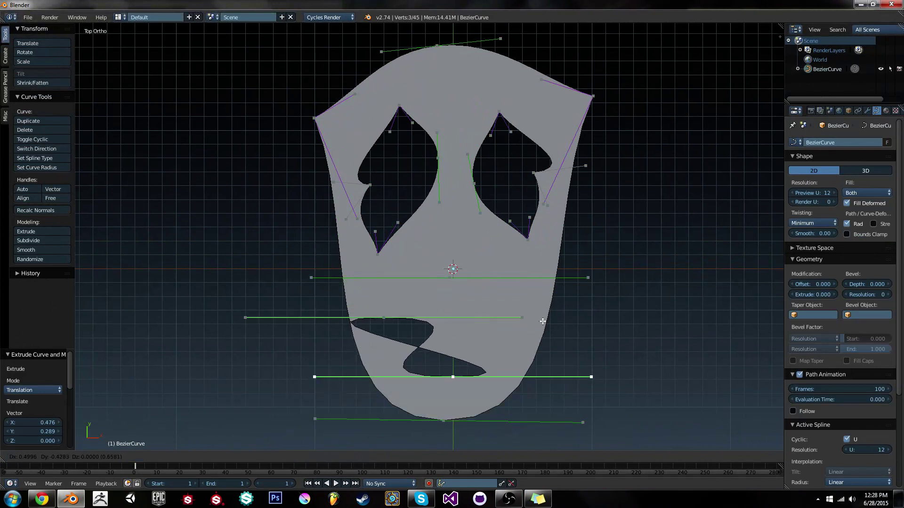
left_click(513, 313)
right_click(389, 308)
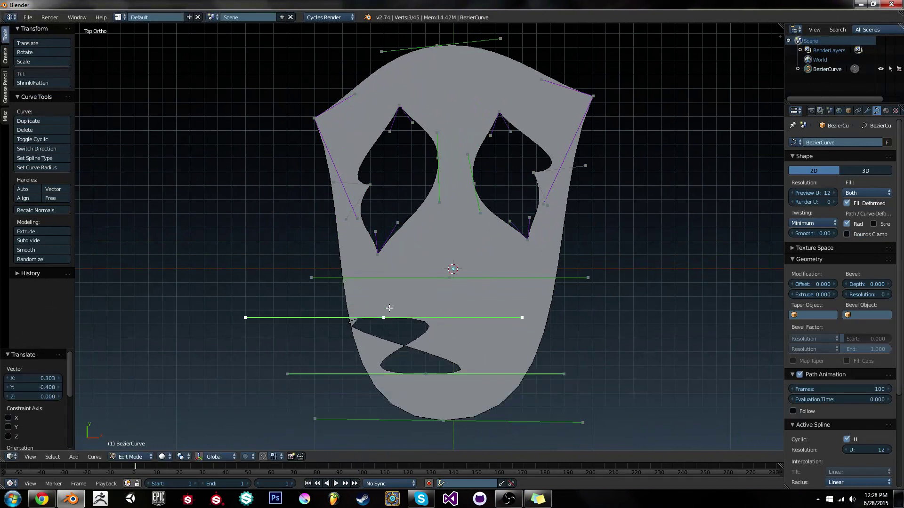
key("x")
left_click(496, 290)
- Connect the two remaining mouth points with a segment and move the lower one to the mouth's upper left
right_click(473, 283)
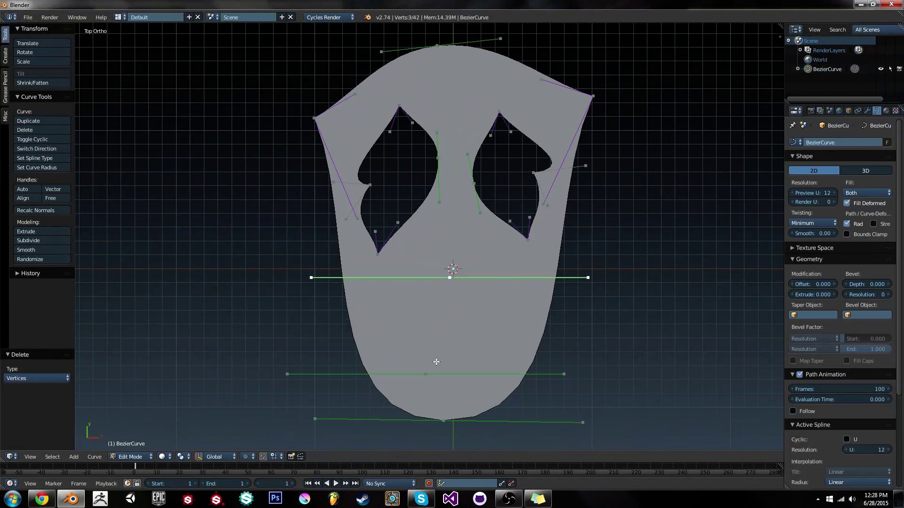
right_click(435, 363, "shift")
key("f")
key("g")
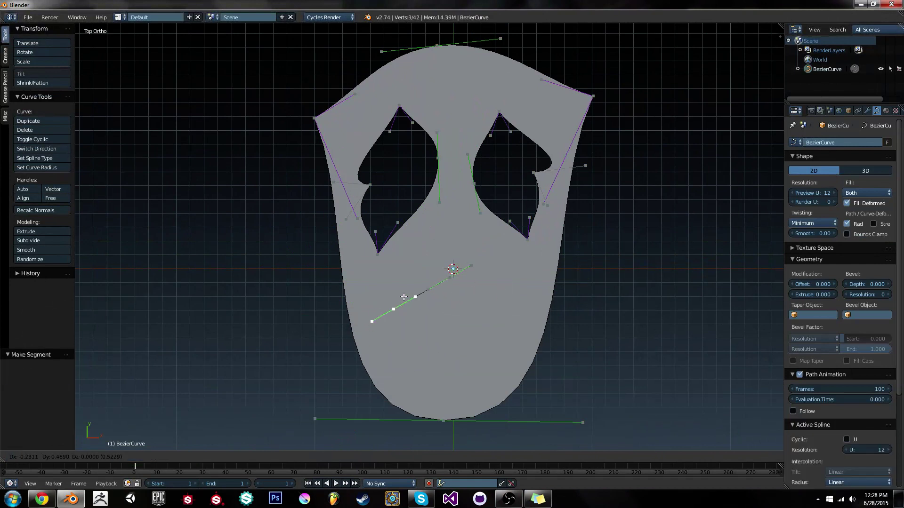
left_click(398, 289)
- Extrude a bottom point by 0.139 in X and -0.489 in Y, extrude another to the mouth's right side, and close the curve
key("e")
left_click(419, 361)
key("e")
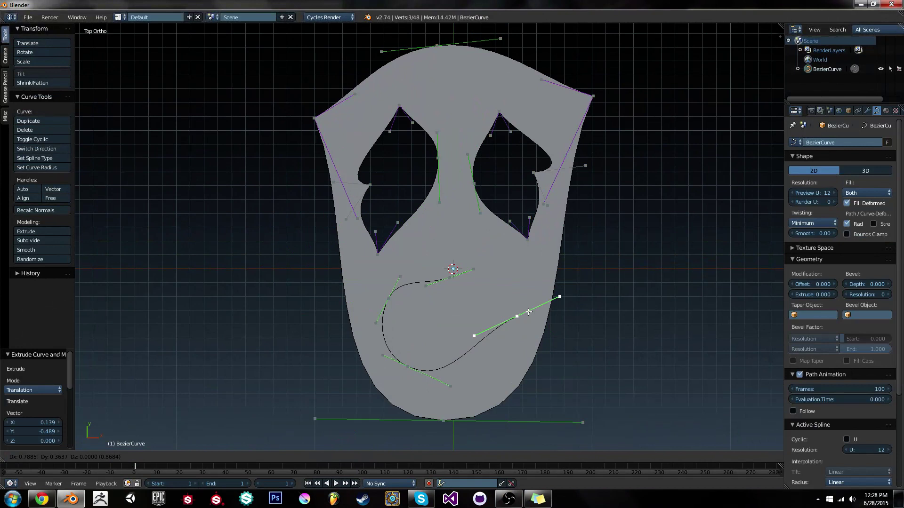
left_click(529, 311)
key("f")
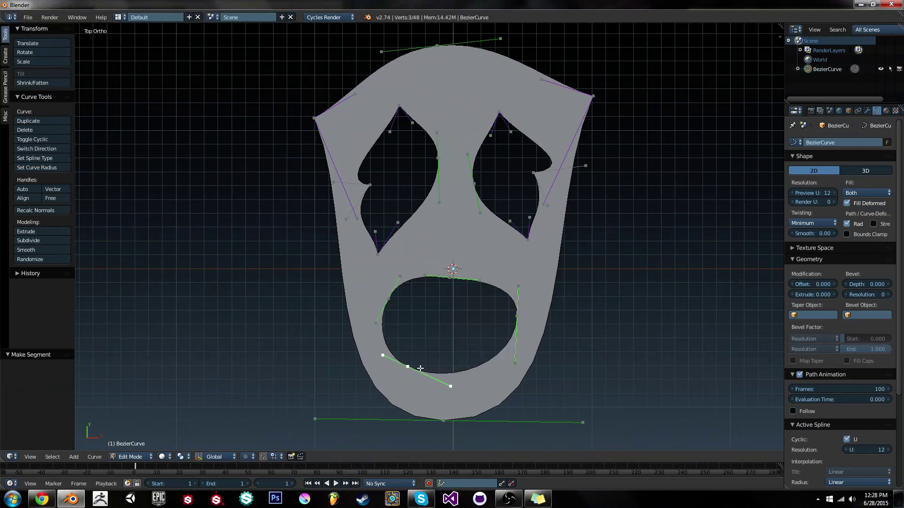
- Move the mouth's bottom point by 0.309 in X and -0.003 in Y, and lower the left corner point nearly level with the right one
key("g")
left_click(463, 369)
right_click(394, 302)
key("g")
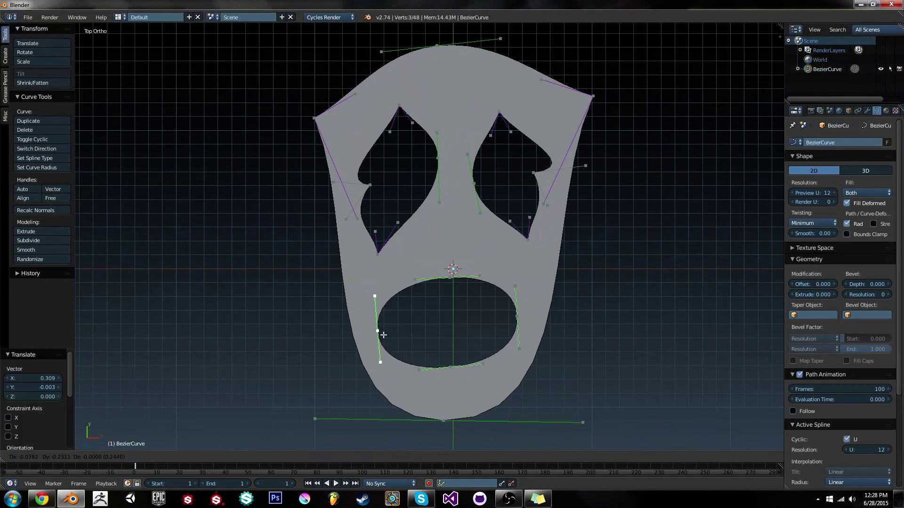
left_click(382, 349)
key("g")
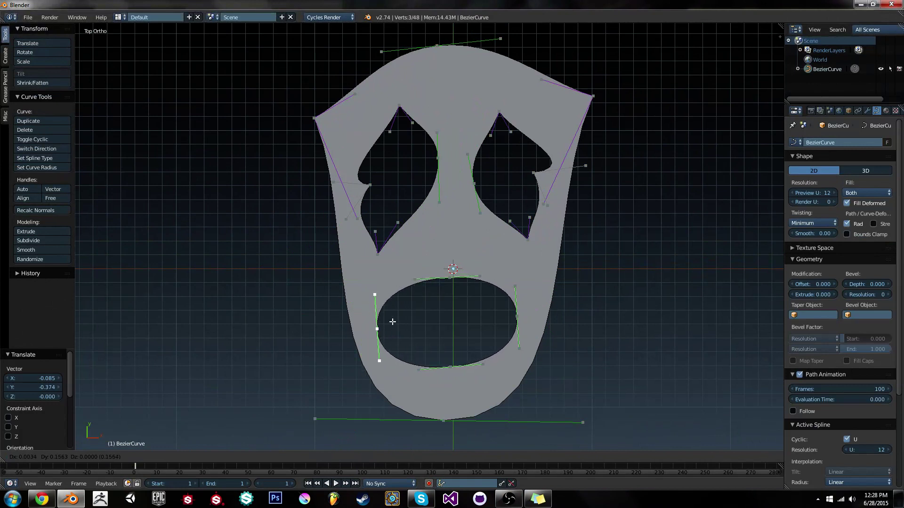
left_click(395, 320)
- Set both mouth corner points to Vector handles and pull the upper middle point down to form a smile
key("v")
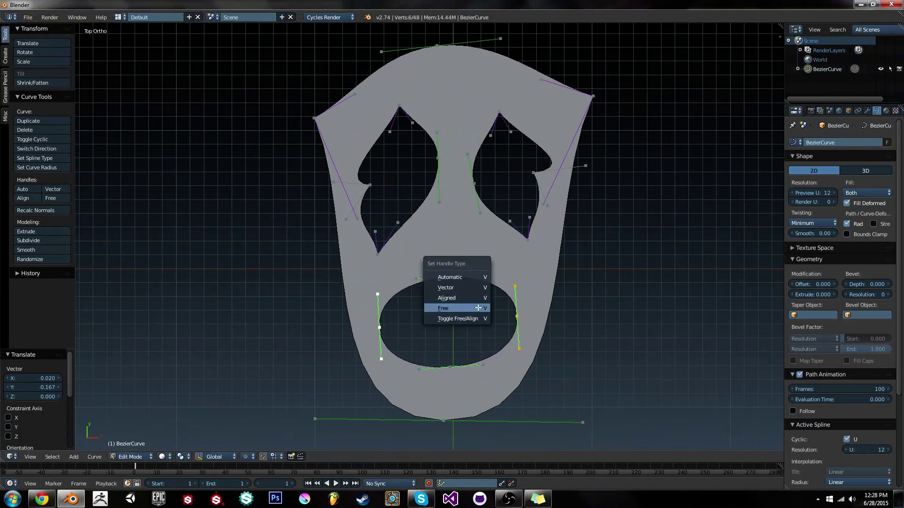
left_click(479, 307)
key("g")
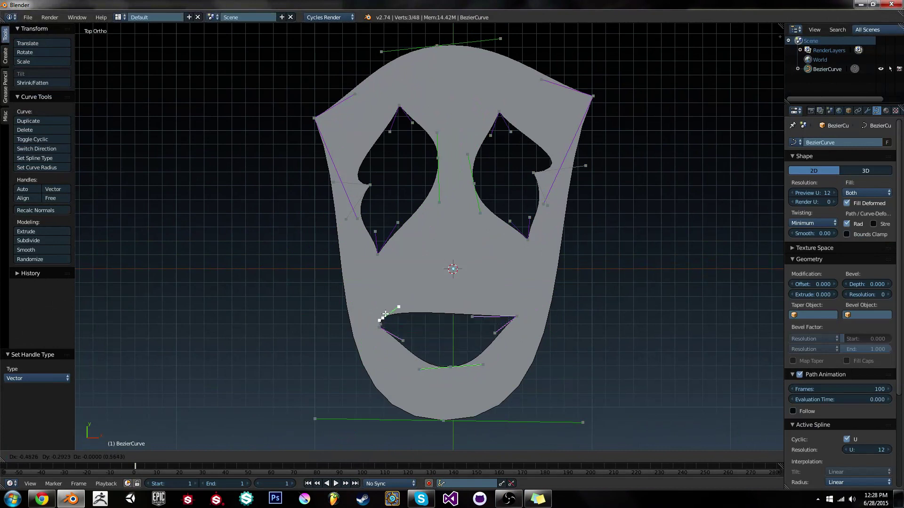
left_click(452, 342)
- Select the whole mouth, move it by 0.020 in X and 0.180 in Y, scale it up about 1.25 times, and rotate it level
key("a")
key("b")
left_click_drag(369, 314, 532, 370)
key("g")
left_click(535, 344)
key("s")
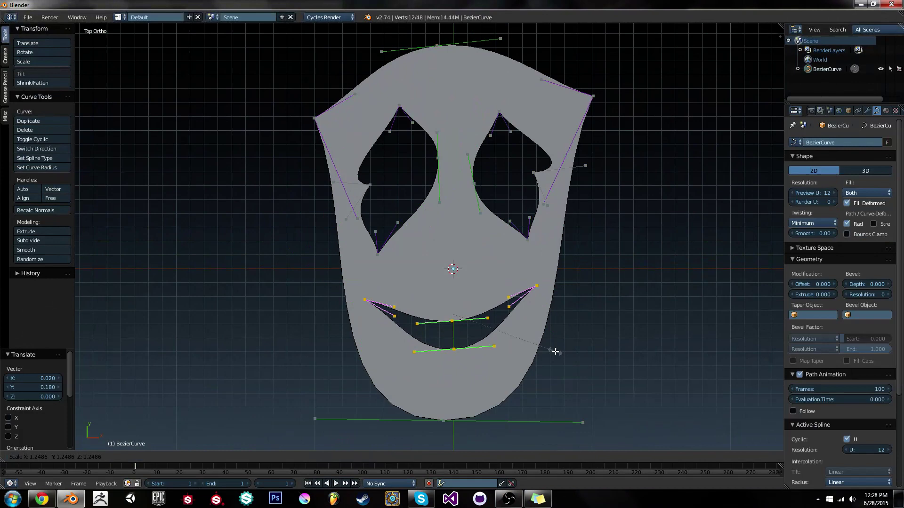
left_click(555, 350)
key("r")
left_click(563, 315)
- Reposition the whole mouth slightly on the mask, leave Edit Mode, and view the mask at an angle in perspective
key("Tab")
key("Tab")
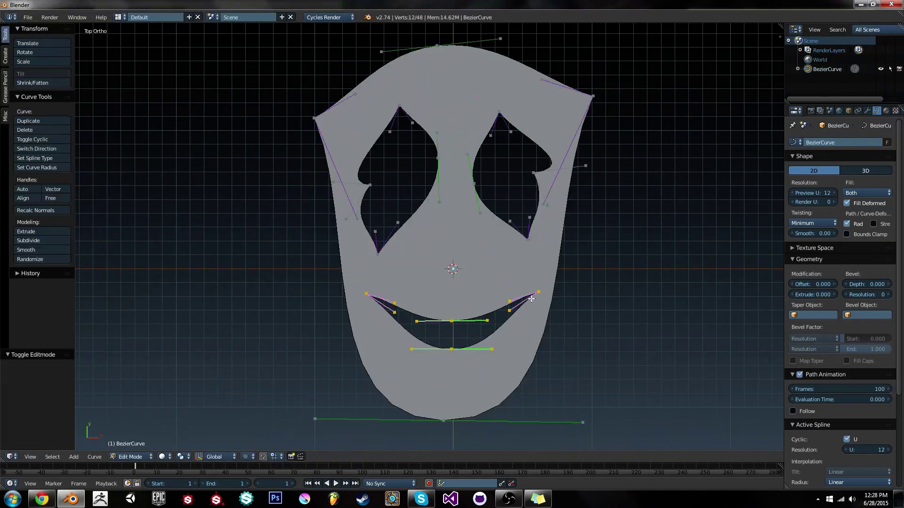
key("Tab")
key("Tab")
key("g")
left_click(561, 316)
key("Tab")
middle_click_drag(590, 310, 522, 299)
scroll(563, 307, "up", 3)
key("KP_5")
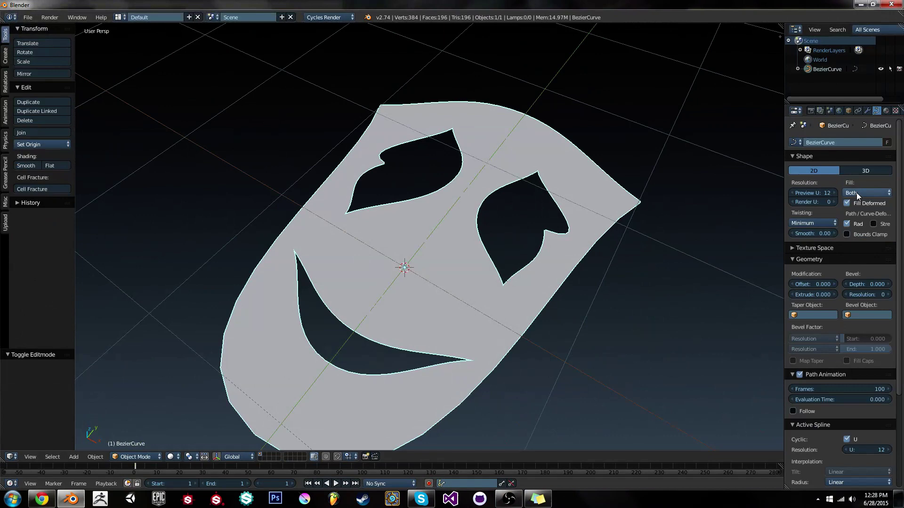
- Set the curve's Extrude to 0.003, and in Edit Mode scale the mouth up by about 1.34 before returning to Object Mode
left_click_drag(809, 294, 821, 294)
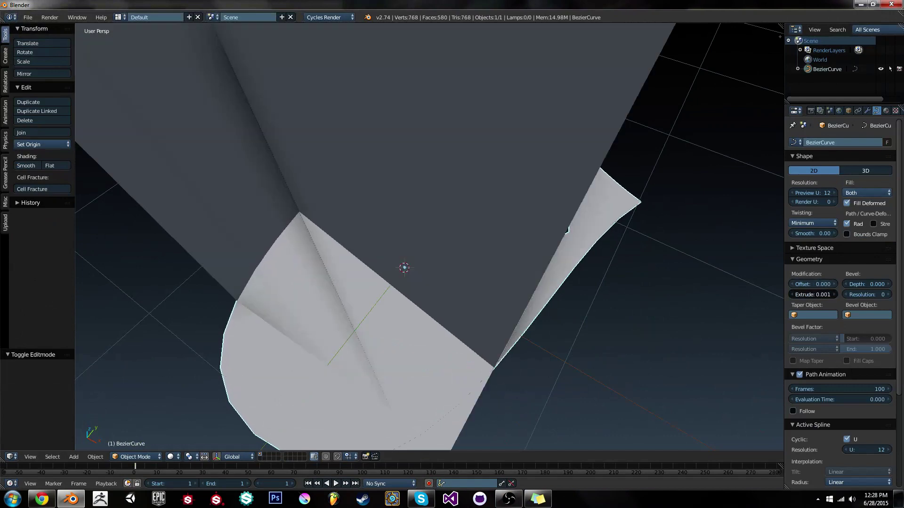
scroll(697, 286, "down", 4)
middle_click_drag(659, 282, 539, 308)
key("Tab")
scroll(375, 281, "up", 2)
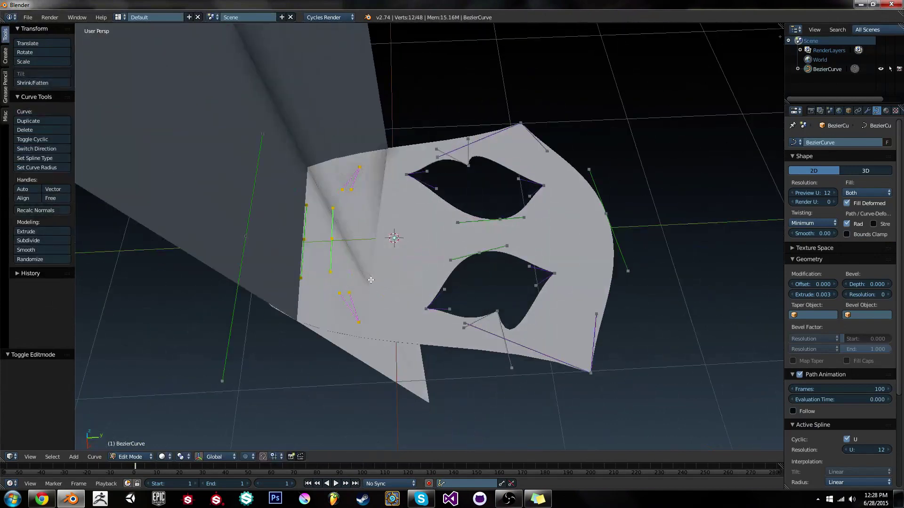
key("s")
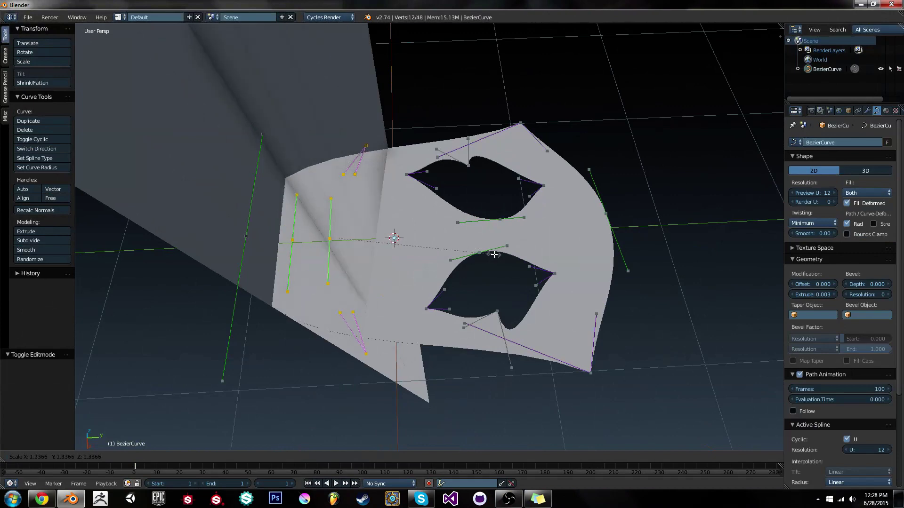
left_click(493, 254)
key("Tab")
- Set the curve's Extrude to 0.056 to give the mask thickness
middle_click_drag(590, 310, 553, 237)
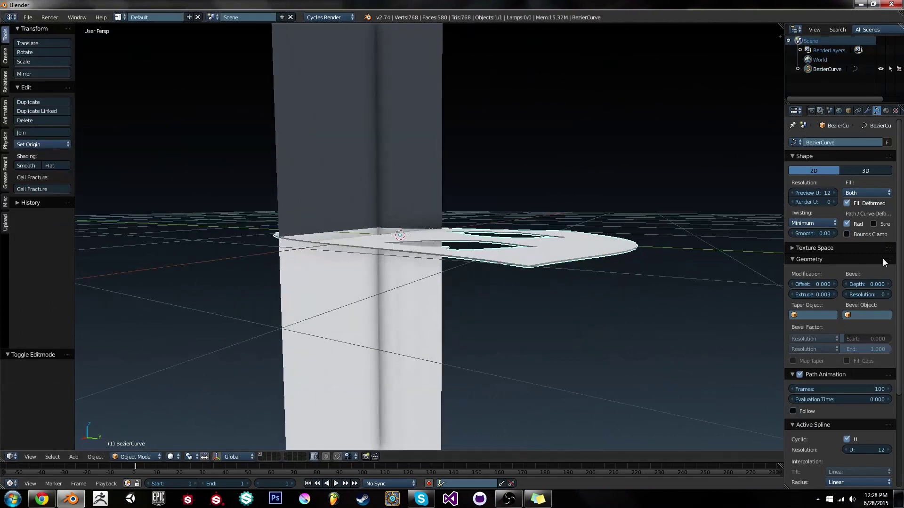
left_click_drag(813, 294, 837, 294)
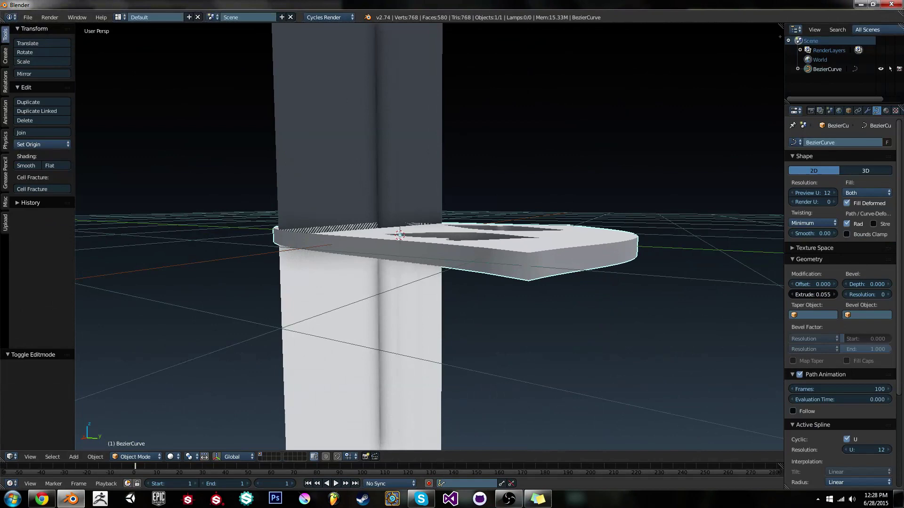
middle_click_drag(472, 206, 438, 251)
- In Edit Mode, move the mouth off the mask within the XY plane by -1.996 in X and 0.462 in Y
key("Tab")
key("g")
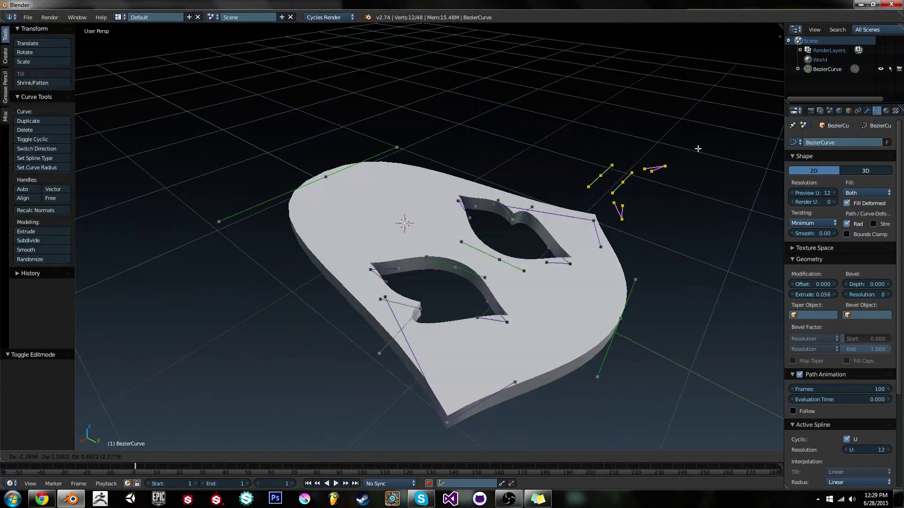
key("z")
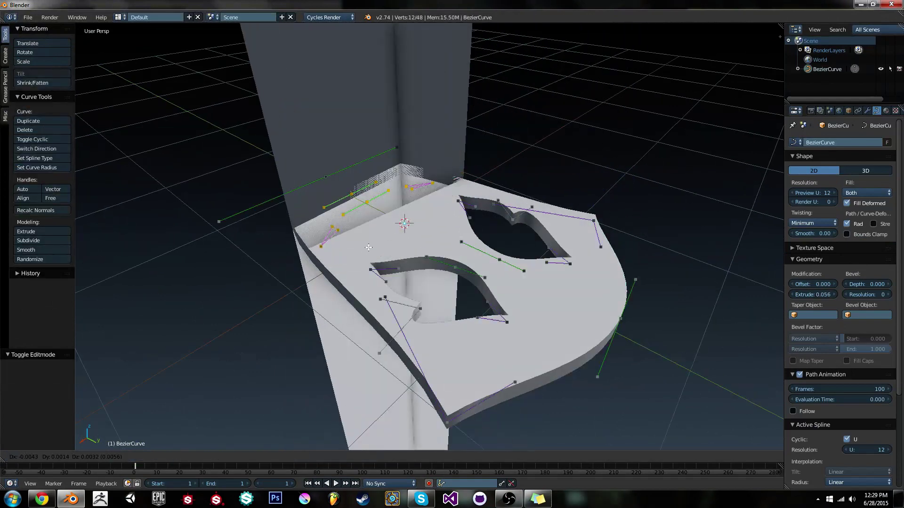
left_click(488, 198)
middle_click_drag(488, 198, 467, 246)
- Try to join neighbouring mouth points with segments, and delete all of the mouth's control points
scroll(498, 260, "up", 3)
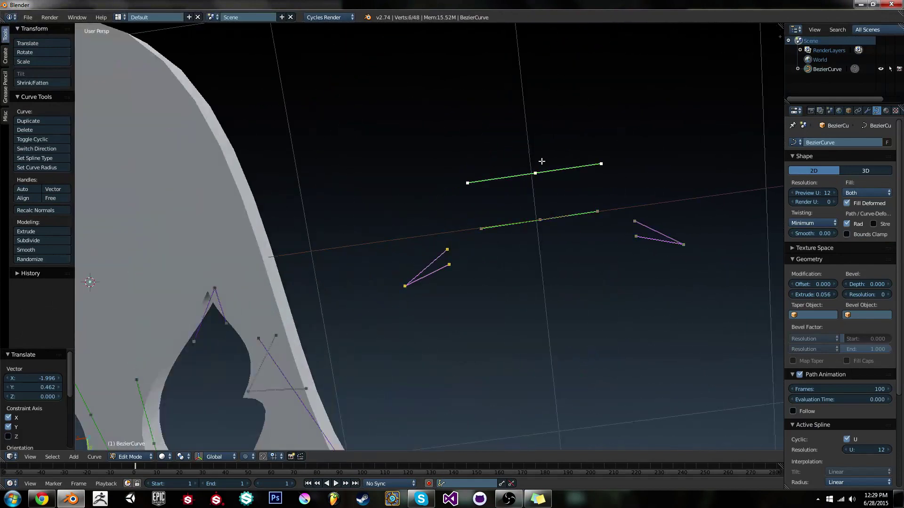
key("f")
key("f")
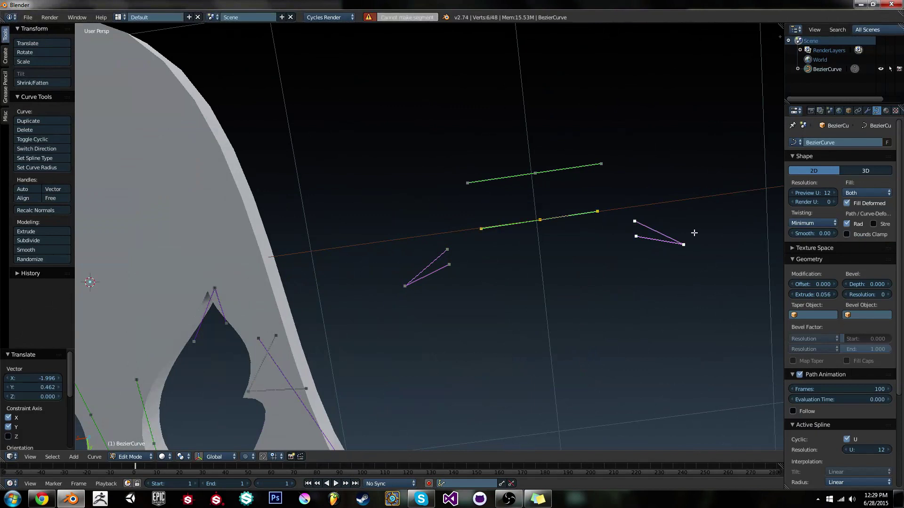
key("f")
key("x")
left_click(549, 201)
- Frame the whole mask, switch to Object Mode, and inspect it from the top and at an angle
key("a")
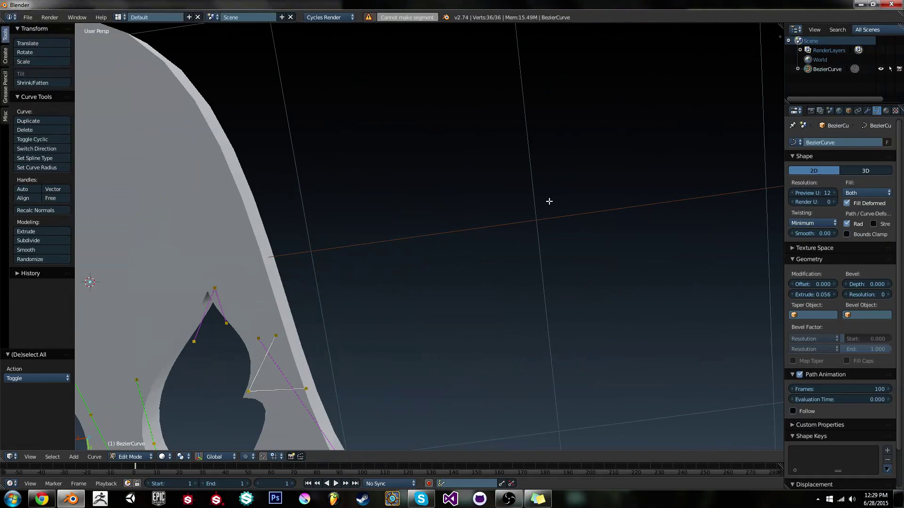
key("KP_Decimal")
key("KP_7")
key("Tab")
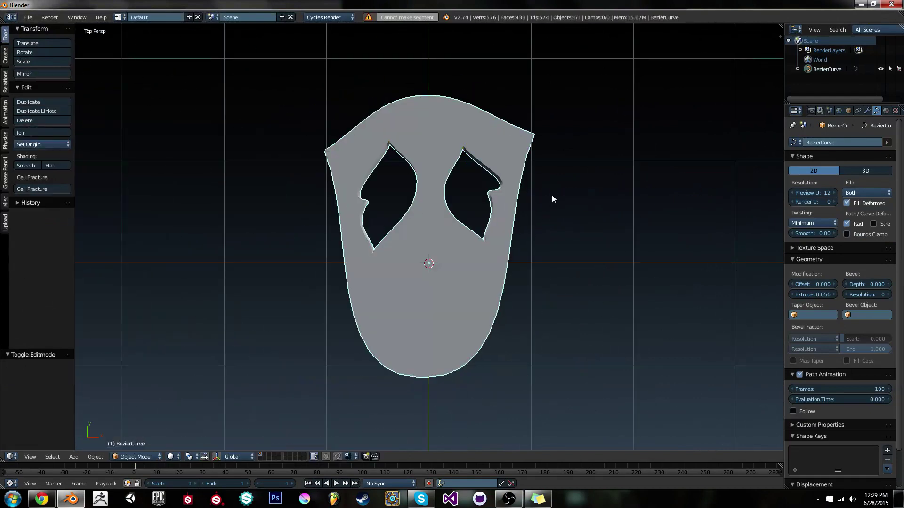
scroll(556, 191, "up", 1)
middle_click_drag(556, 191, 299, 300)
- Select the chin's control point in Edit Mode and show the available handle types
key("Tab")
right_click(264, 320)
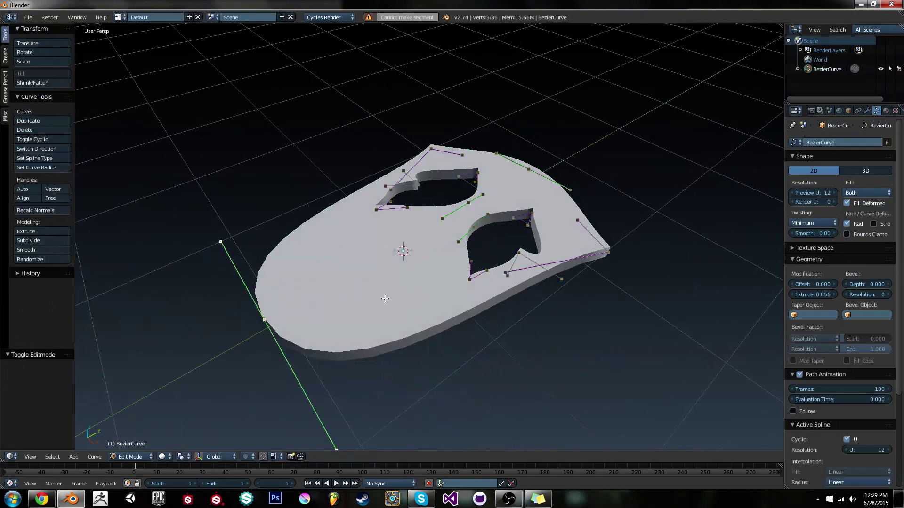
key("v")
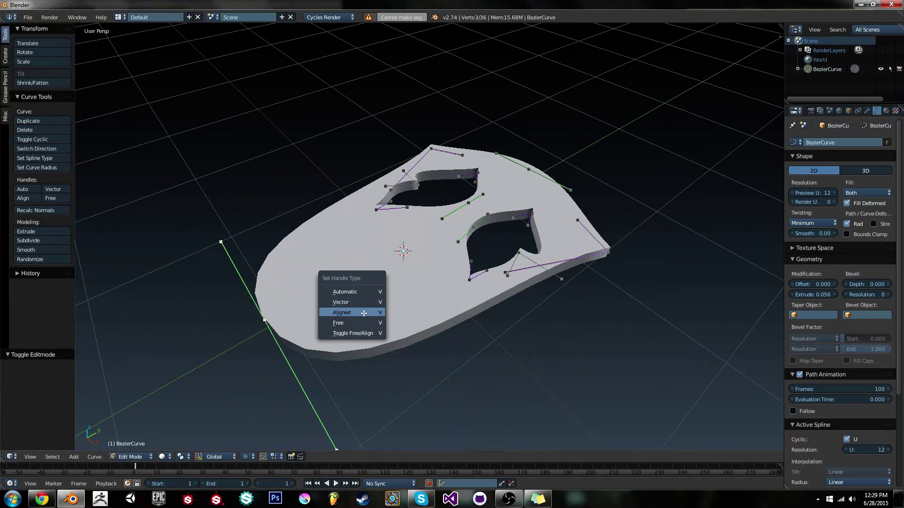
left_click(357, 323)
middle_click_drag(411, 265, 518, 215)
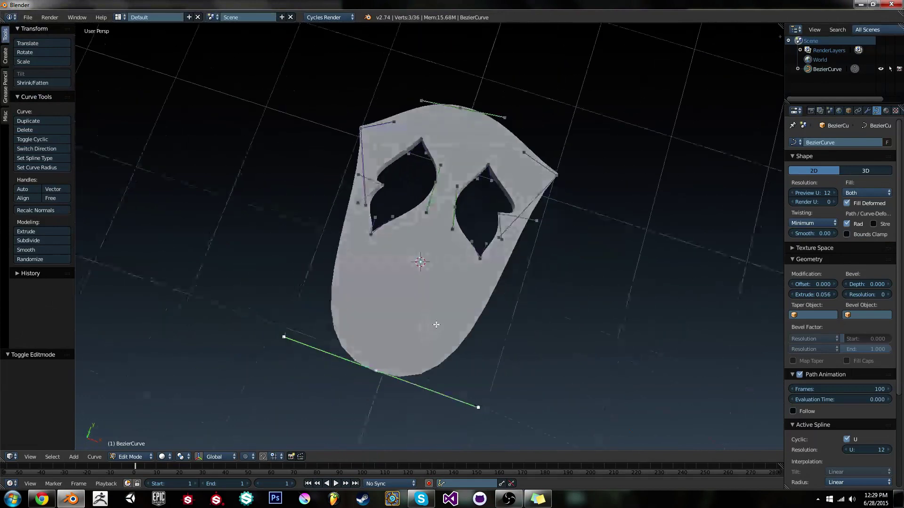
- Examine the thickened mask from low angles in Object Mode, return to Edit Mode, and deselect all control points
key("Tab")
mouse_move(503, 260)
middle_mouse_down()
mouse_move(516, 278)
mouse_move(500, 245)
middle_mouse_up()
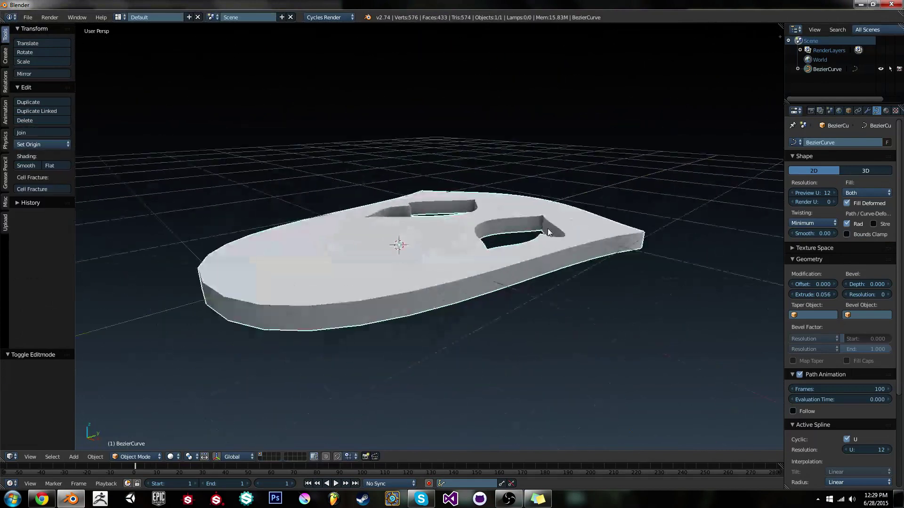
scroll(501, 245, "up", 5)
scroll(510, 257, "down", 5)
key("Tab")
key("a")
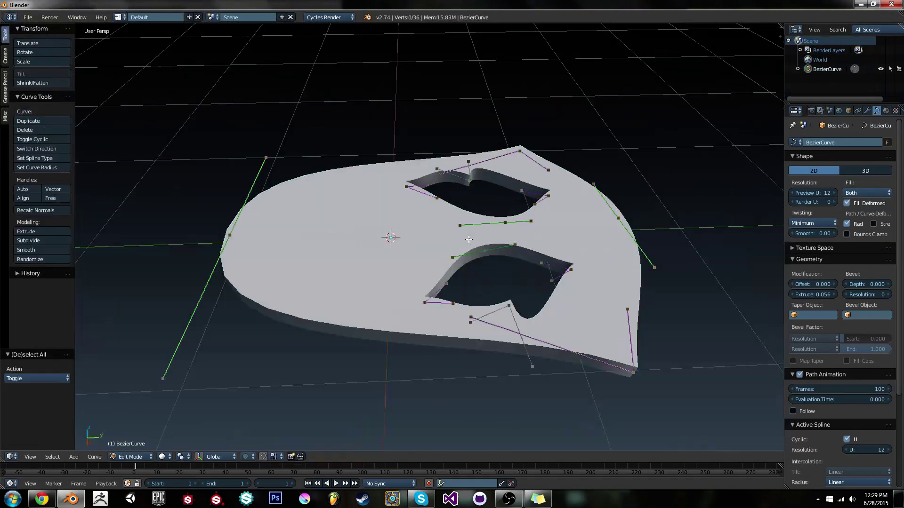
- Add a Bezier circle to the mask curve and scale it down to about 0.36 for a mouth hole
key("shift+a")
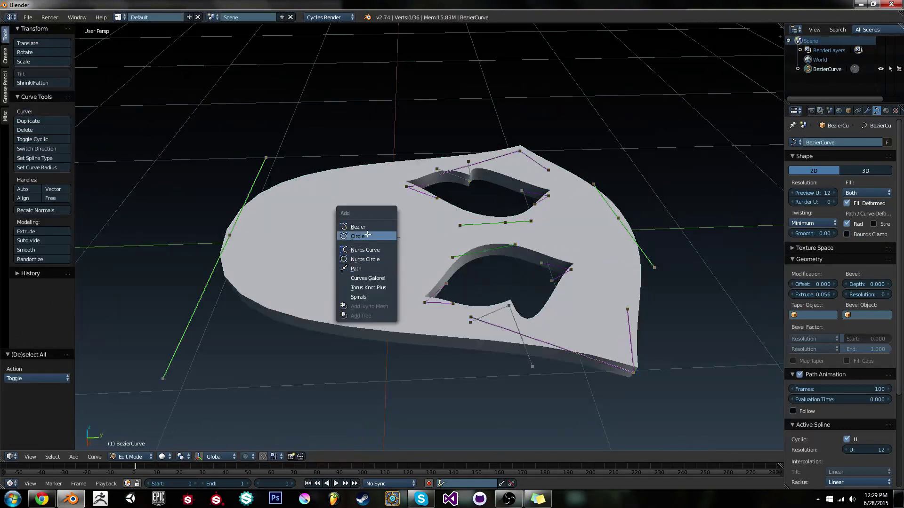
left_click(368, 236)
key("s")
left_click(514, 218)
key("g")
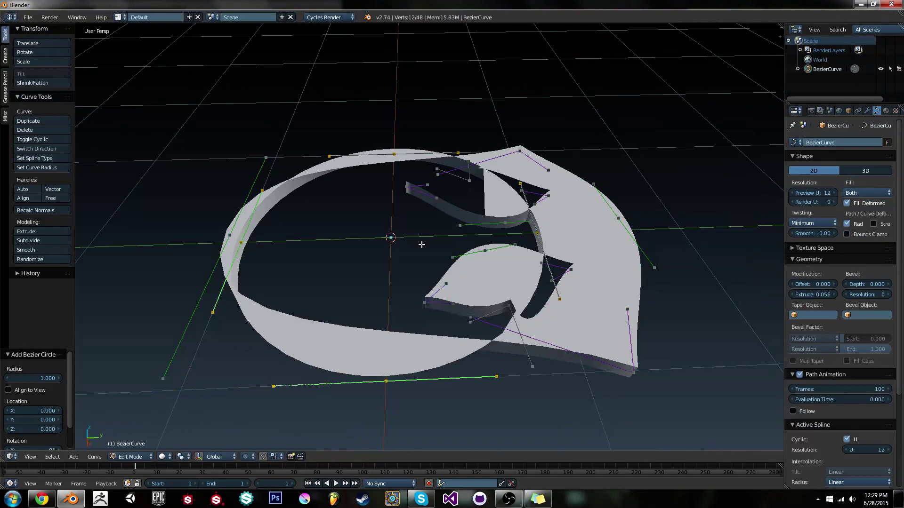
key("s")
left_click(485, 242)
- Move the mouth circle about 0.43 toward the chin along the global Y axis and check it in Object Mode
key("g")
key("y")
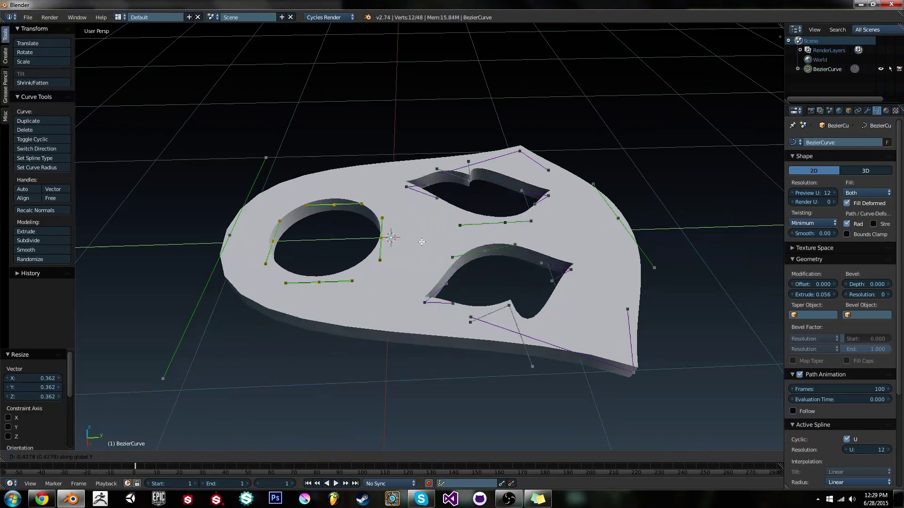
left_click(423, 243)
key("Tab")
middle_click_drag(469, 244, 554, 262)
- Scale the mouth circle up by 1.275 and flatten it along the Y axis into a wide oval
key("Tab")
key("s")
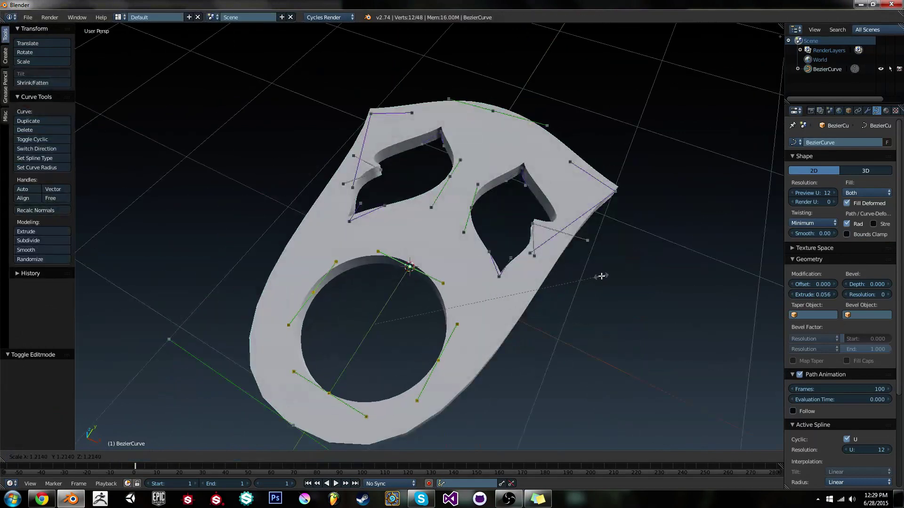
key("Return")
key("s")
key("y")
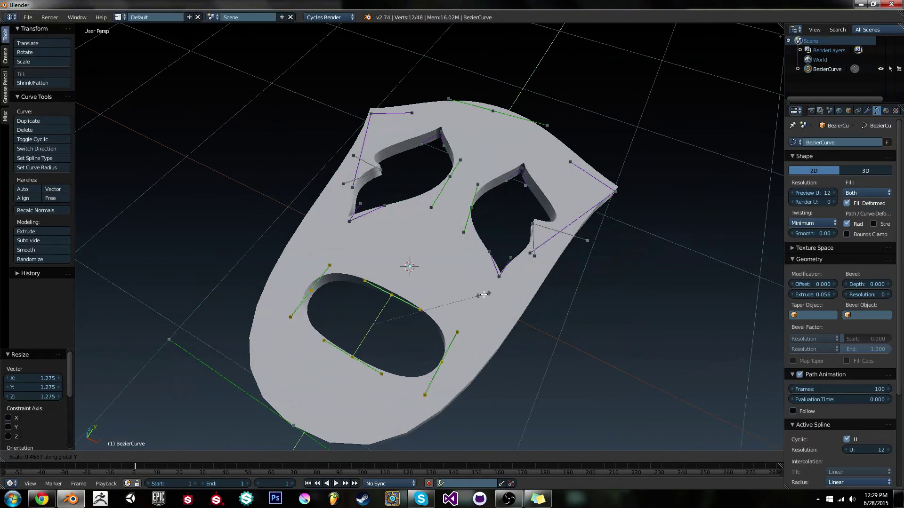
key("Return")
key("Tab")
middle_click_drag(584, 282, 537, 308)
- Give the mouth's two corner points Vector handles, move them -0.339 along Y, and arch the lower lip into a frown
key("Tab")
right_click_drag(353, 343, 357, 341)
key("g")
key("y")
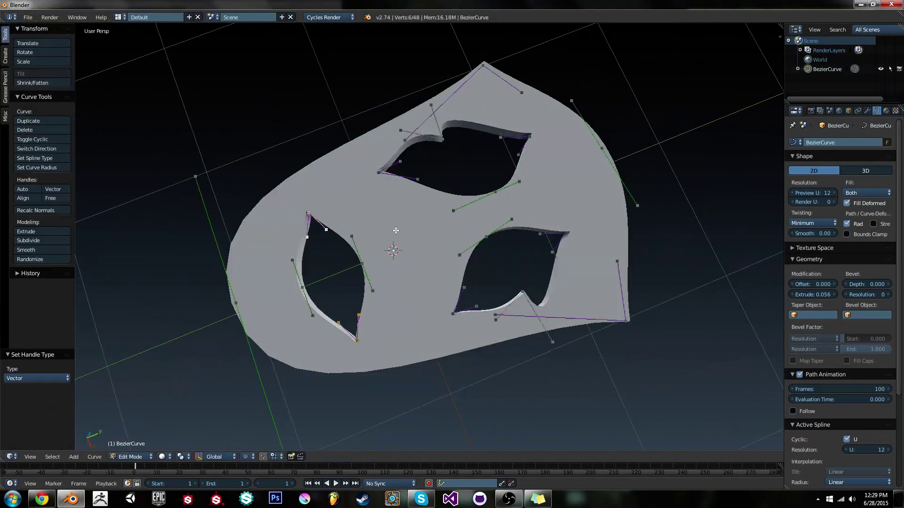
left_click(349, 253)
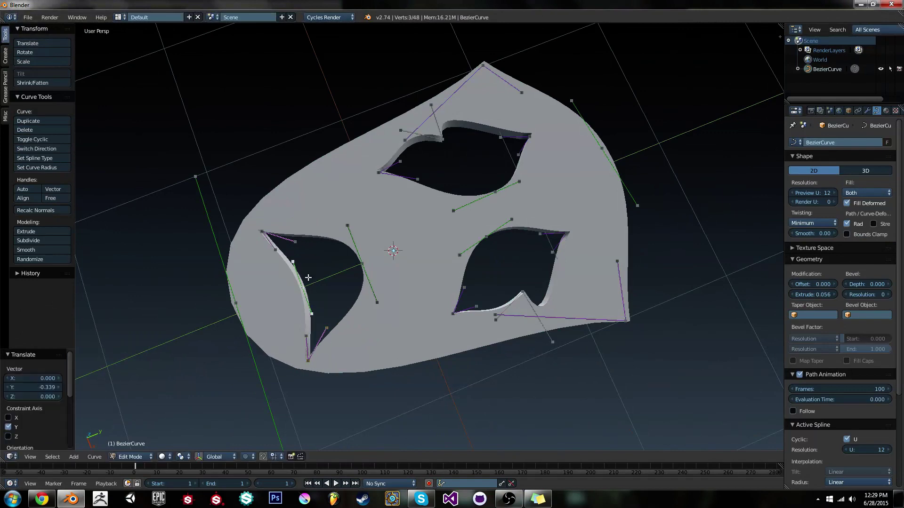
key("Tab")
middle_click_drag(386, 299, 529, 306)
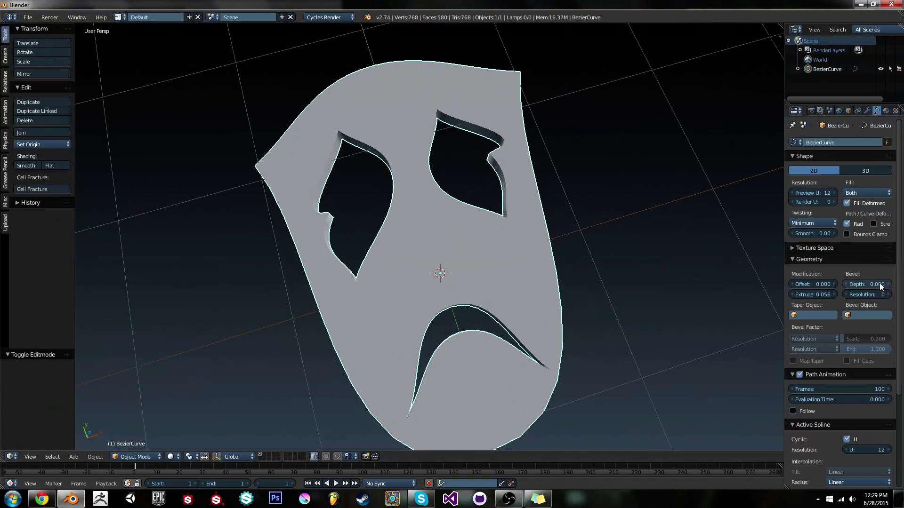
- Set the curve's bevel depth to 0.022 and examine the bevelled edge at an eye hole's pointed corner
left_click_drag(880, 285, 882, 284)
scroll(463, 273, "up", 5)
middle_click_drag(447, 277, 459, 197)
scroll(459, 196, "up", 5)
middle_click_drag(459, 293, 481, 236, "shift")
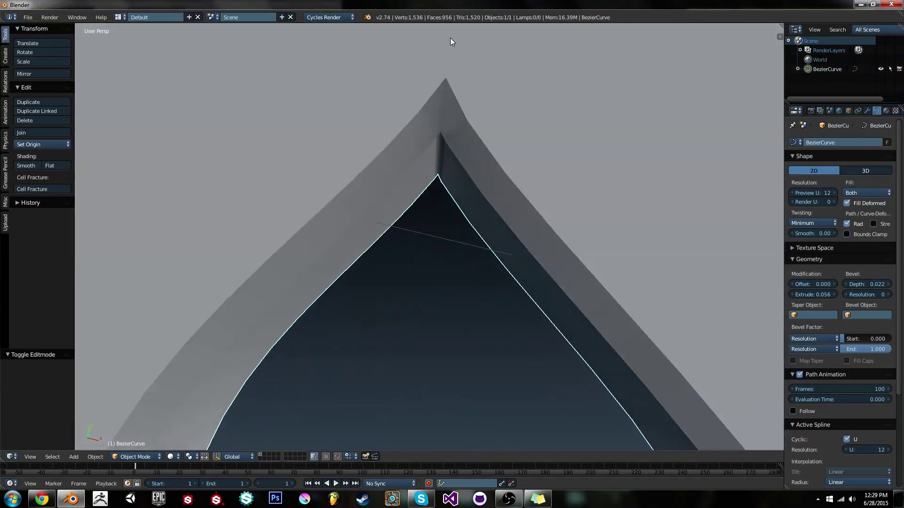
- Add an Edge Split modifier to the mask and inspect the shading around the eye holes
left_click(867, 111)
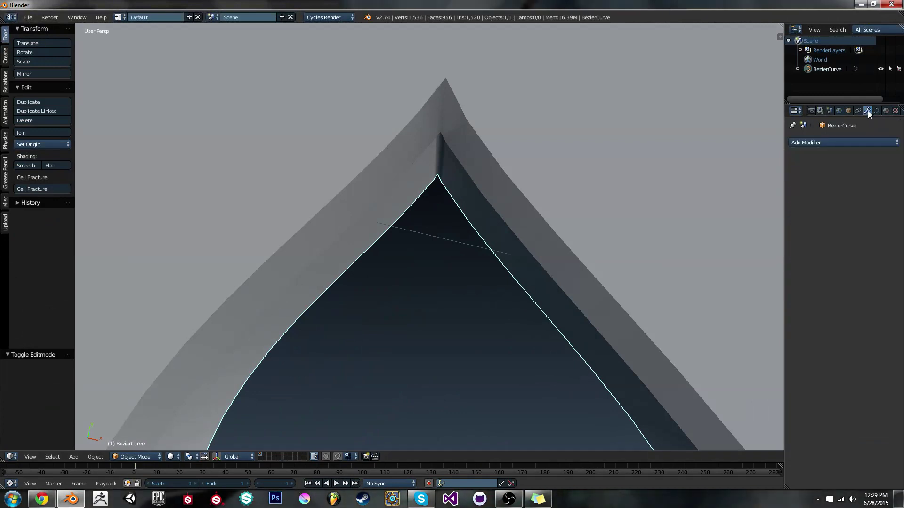
left_click(854, 142)
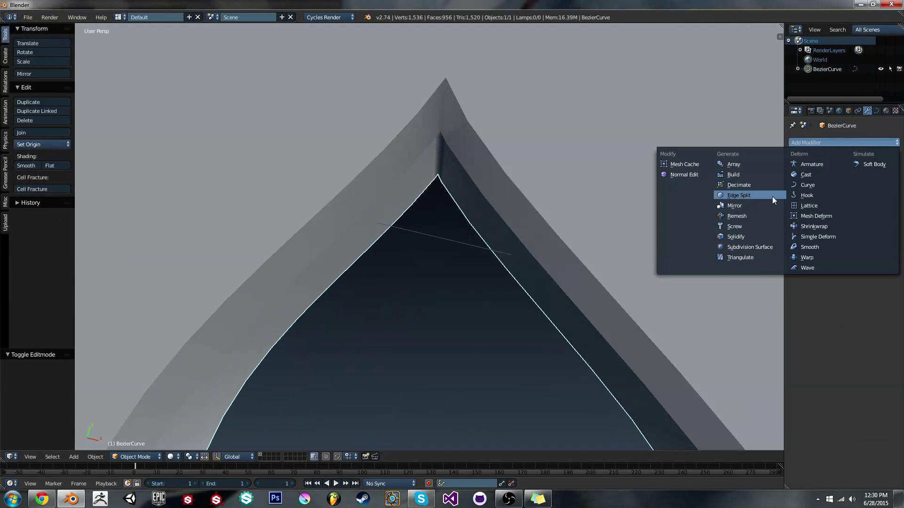
left_click(864, 142)
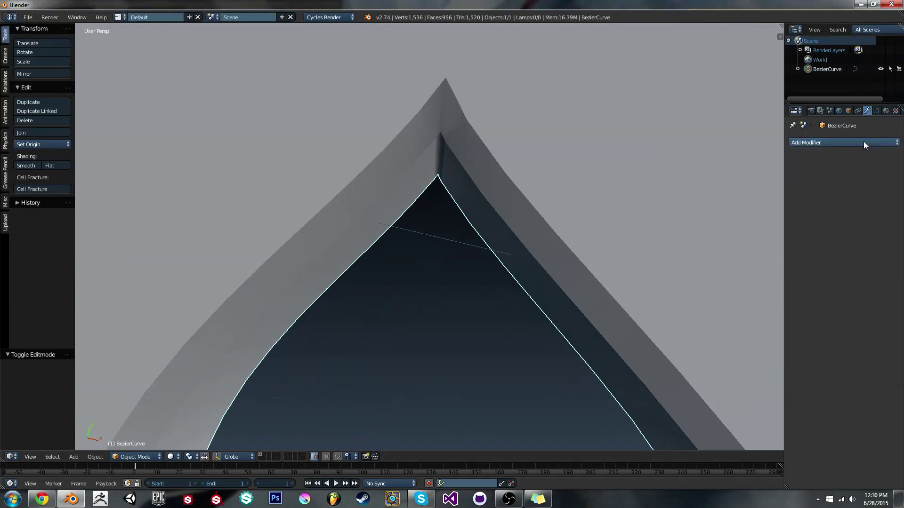
left_click(864, 142)
key("e")
scroll(512, 172, "down", 8)
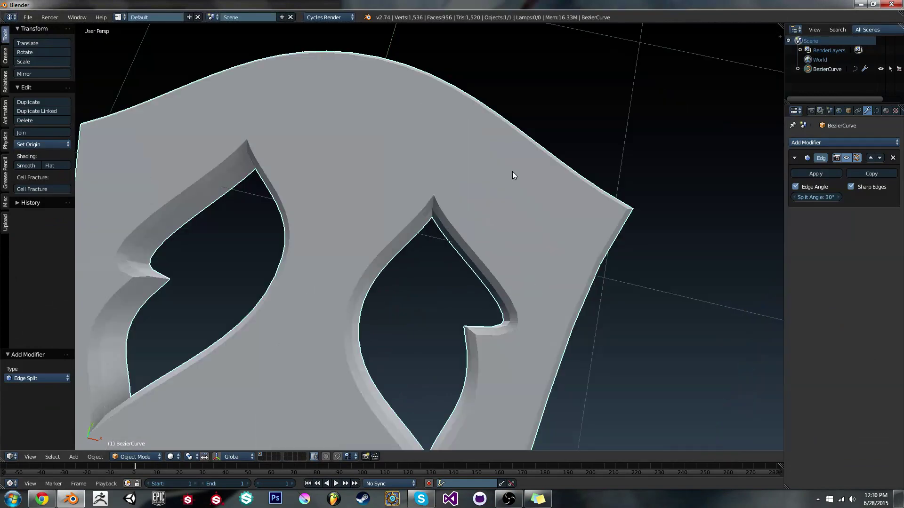
scroll(530, 277, "up", 3)
middle_click_drag(521, 256, 558, 281)
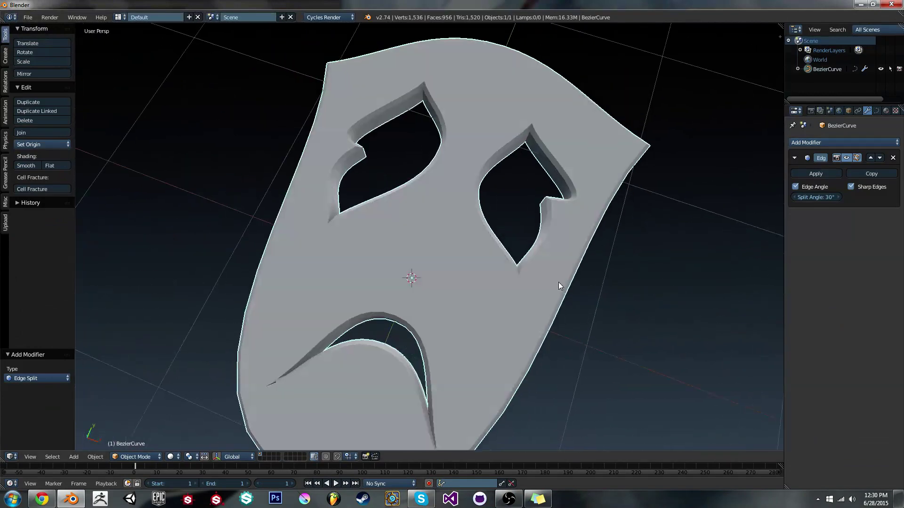
- Reposition the mouth's corner points, scale them by 1.114, and rotate them around the Z axis to even out the frown
key("Tab")
scroll(548, 293, "down", 2)
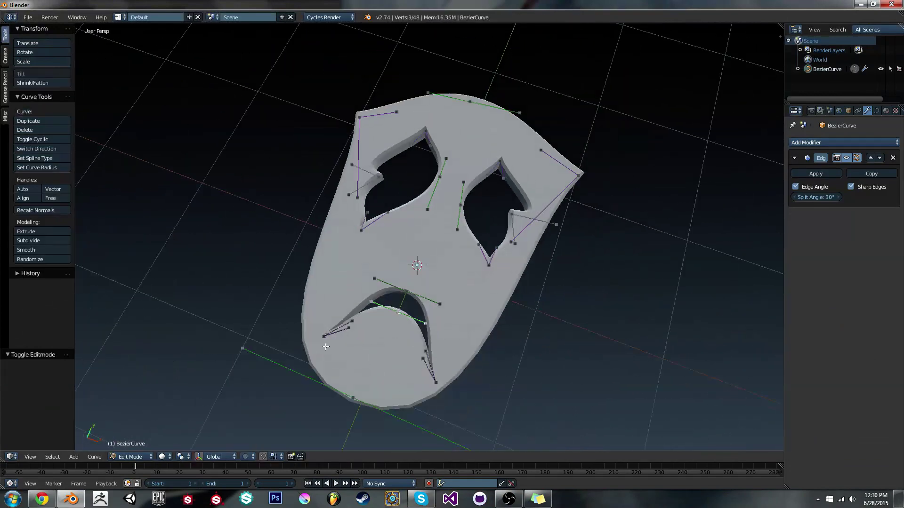
key("g")
left_click(446, 378)
key("s")
left_click(455, 373)
key("r")
key("z")
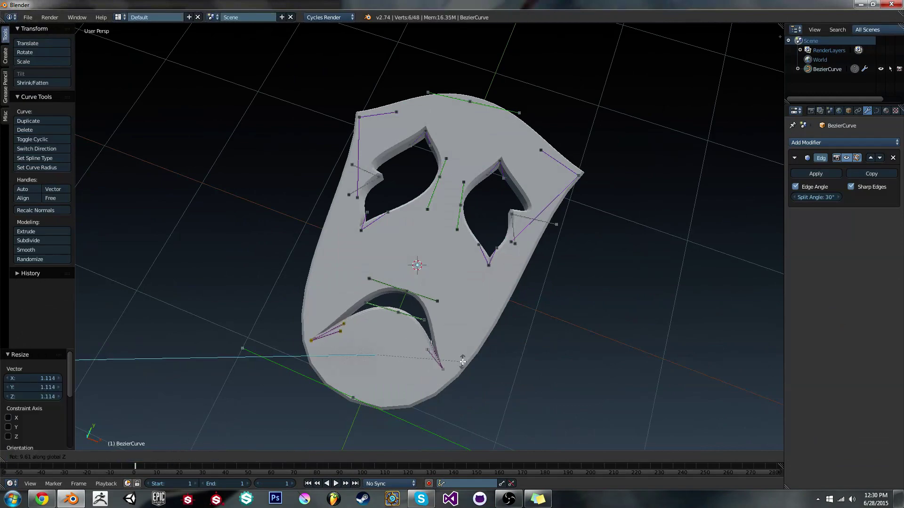
left_click(473, 360)
key("Tab")
middle_click_drag(477, 363, 541, 299)
- Duplicate the whole right-hand eye outline and scale the copy down inside the eye hole as a pupil
key("Tab")
key("a")
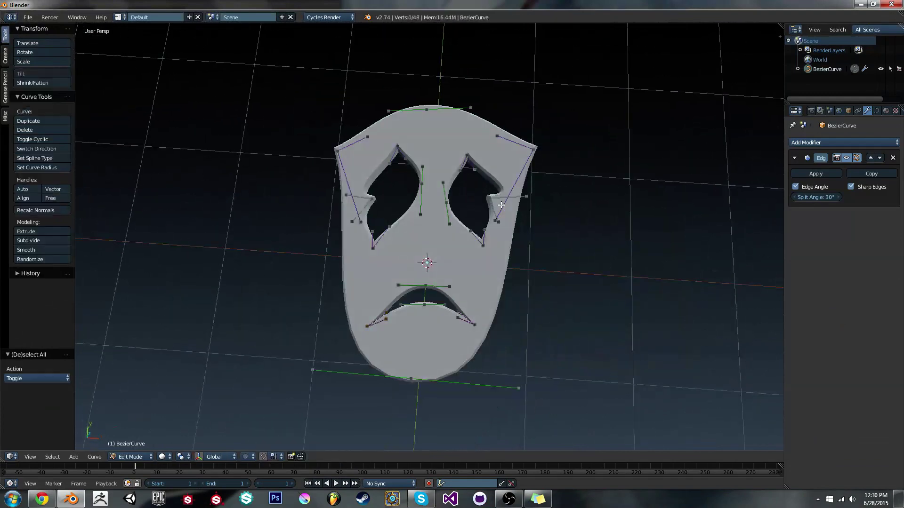
key("l")
key("shift+d")
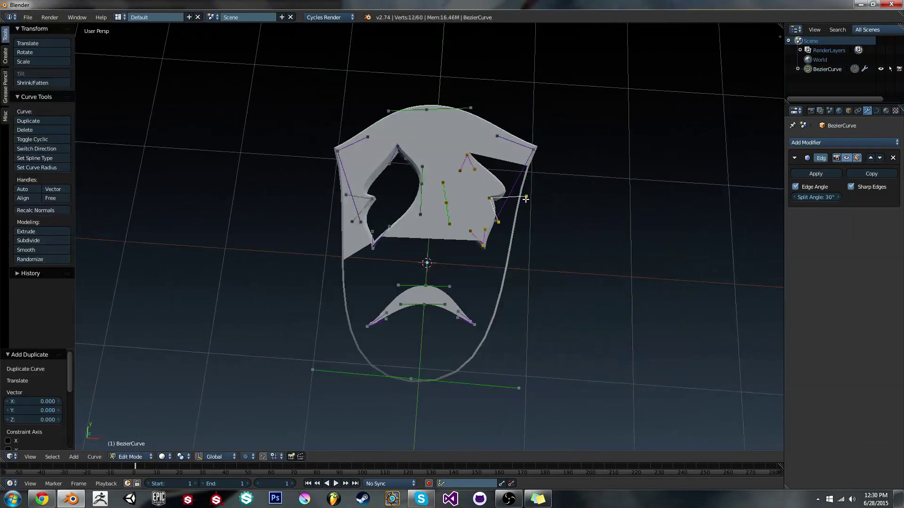
key("s")
left_click(494, 197)
key("g")
right_click(493, 197)
- Duplicate the whole left-hand eye outline, shrink the copy, and position it inside that eye hole as a pupil
key("a")
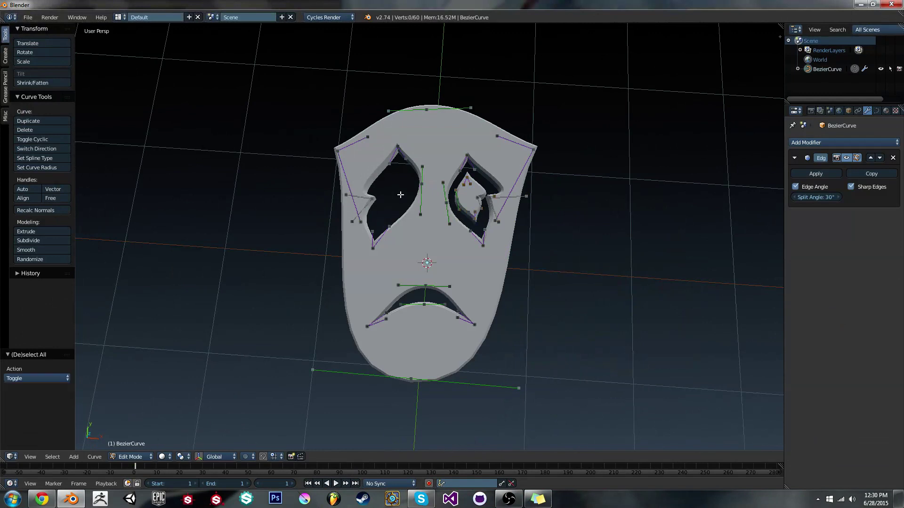
key("l")
key("shift+d")
key("s")
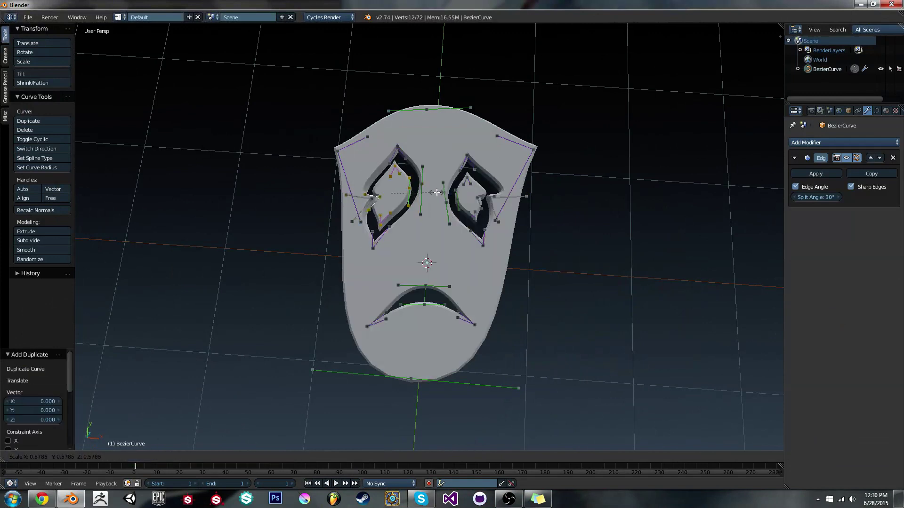
left_click(444, 188)
key("g")
left_click(441, 189)
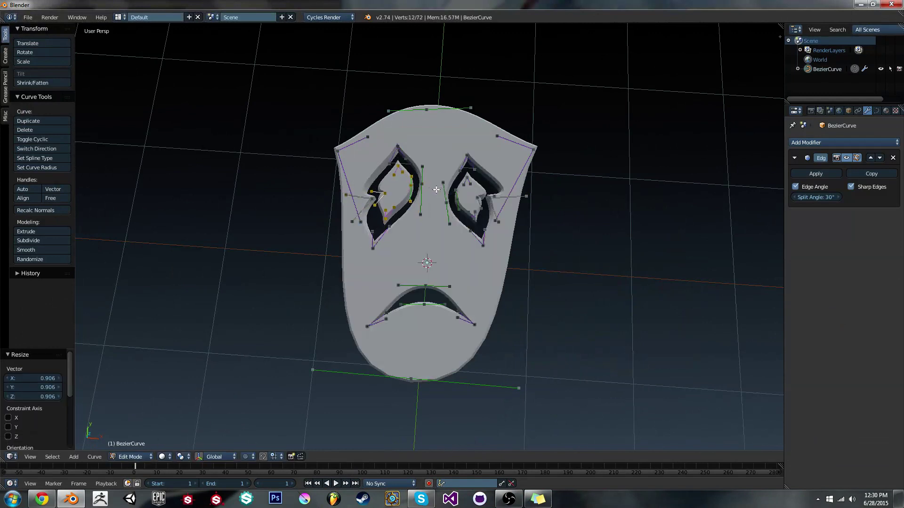
left_click(443, 198)
- Examine the mask with its pupils from several angles in Object and Edit Mode, and show its material settings
key("Tab")
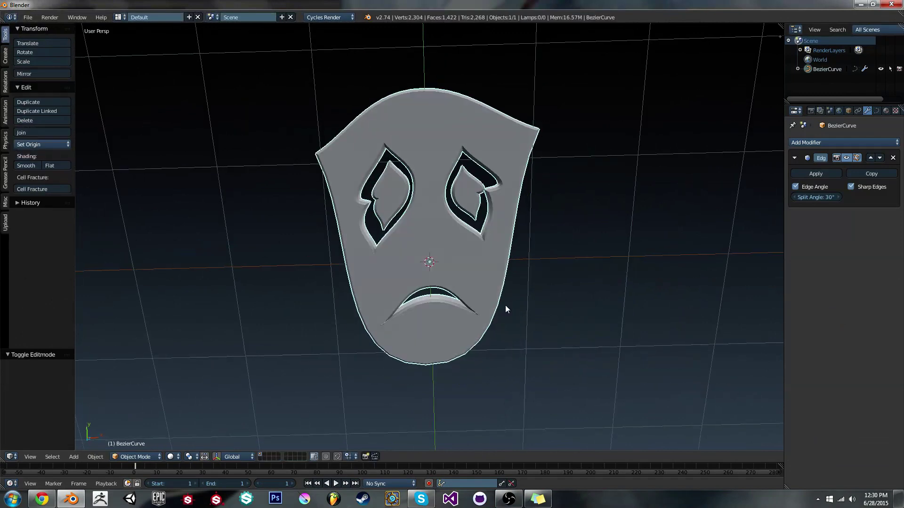
mouse_move(505, 305)
middle_mouse_down()
mouse_move(354, 258)
mouse_move(308, 288)
mouse_move(536, 276)
mouse_move(521, 307)
mouse_move(506, 295)
middle_mouse_up()
scroll(512, 276, "down", 2)
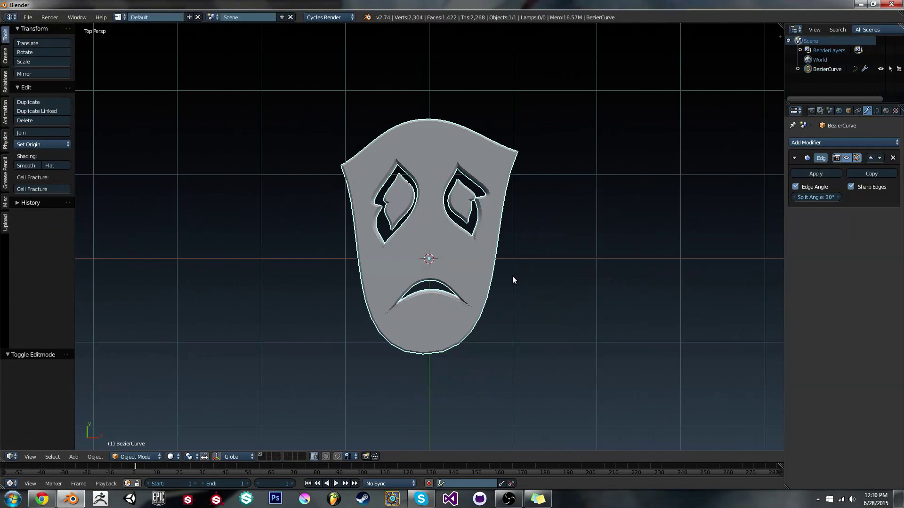
scroll(570, 237, "up", 4)
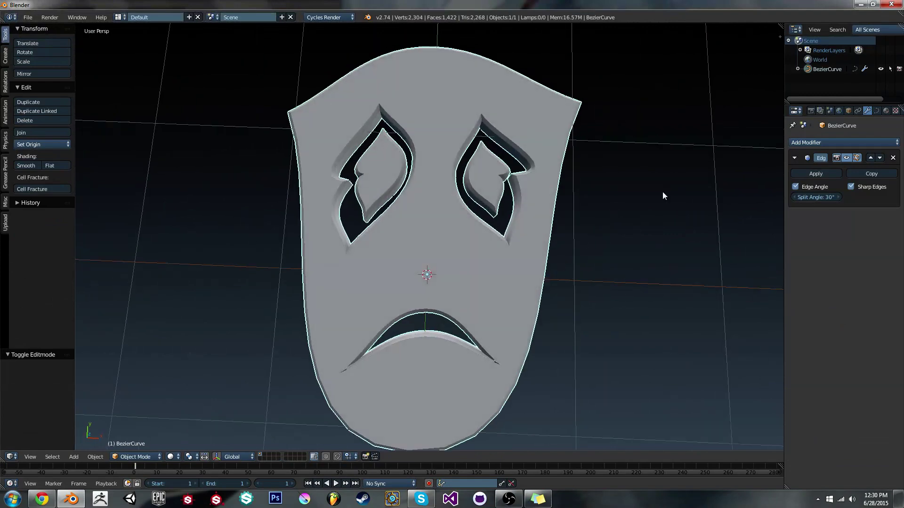
left_click(886, 111)
middle_click_drag(456, 246, 575, 296)
key("Tab")
key("KP_3")
key("Tab")
key("Tab")
scroll(575, 297, "down", 2)
key("Tab")
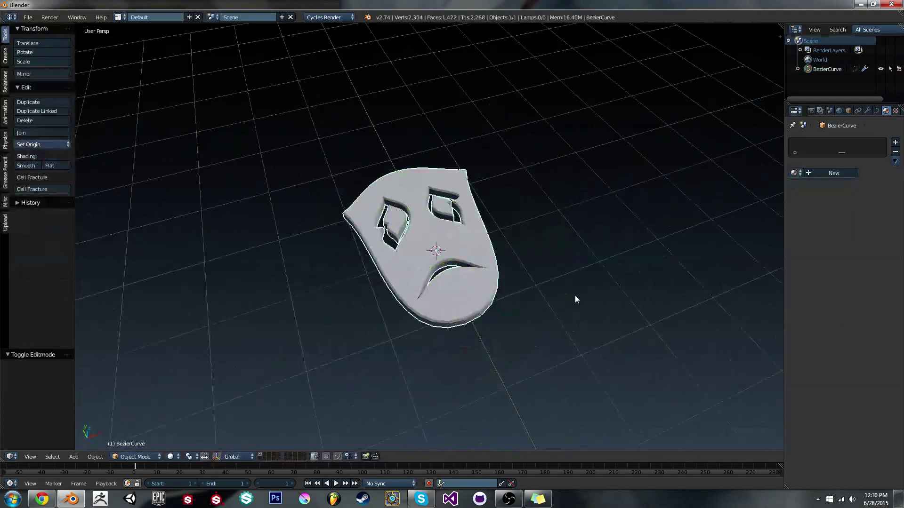
- Switch to the top view in Edit Mode and delete all of the mask's control points
key("Tab")
key("KP_7")
key("a")
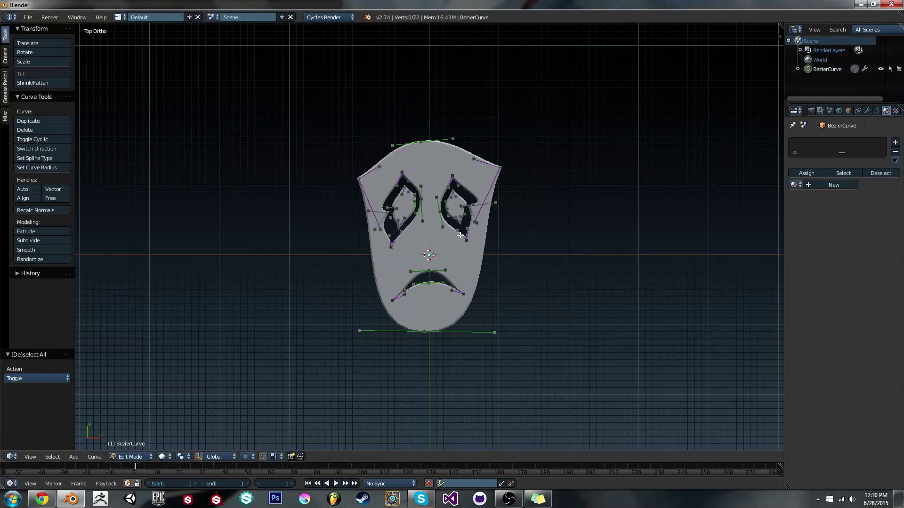
key("a")
key("x")
left_click(478, 226)
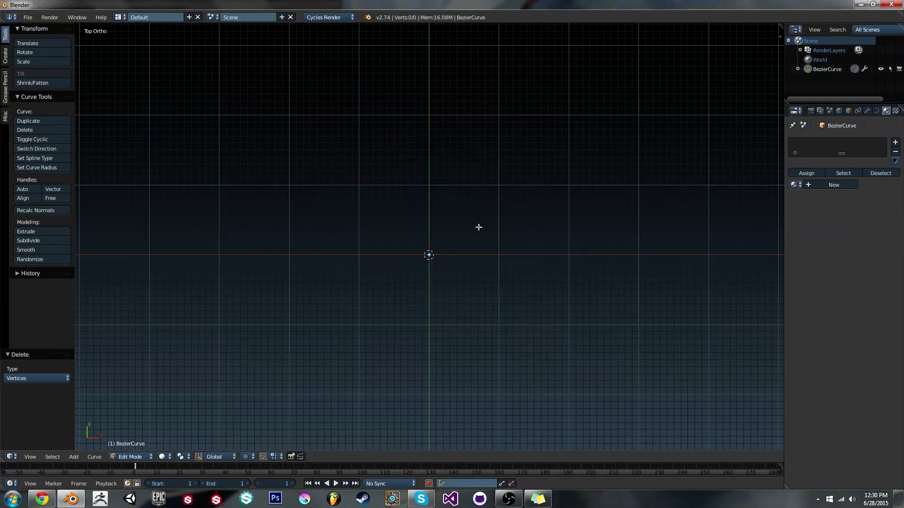
- Add a new Bezier circle with a radius of 1 at the origin
scroll(478, 226, "up", 2)
key("shift+a")
left_click(452, 267)
scroll(464, 258, "down", 2)
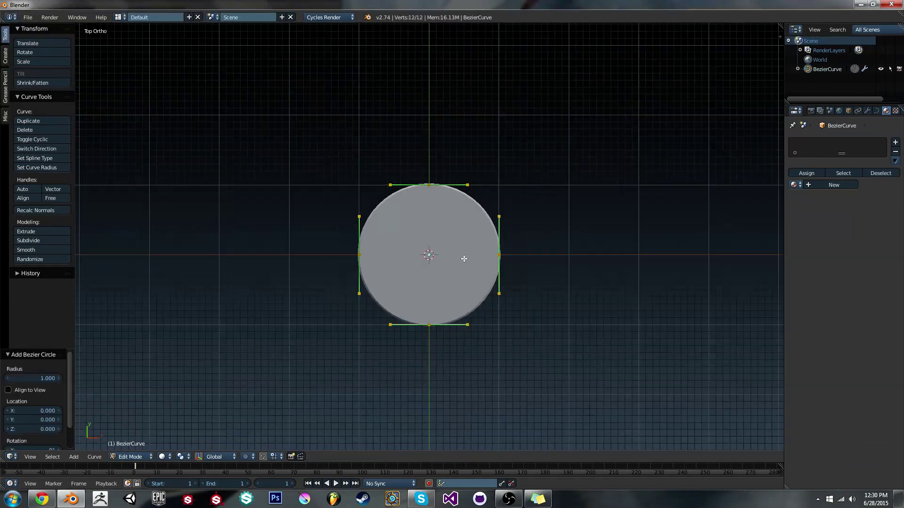
- Pull the circle's top point to the upper right, give it Vector handles, and adjust its position to form a sharp tip
key("g")
left_click(550, 131)
key("v")
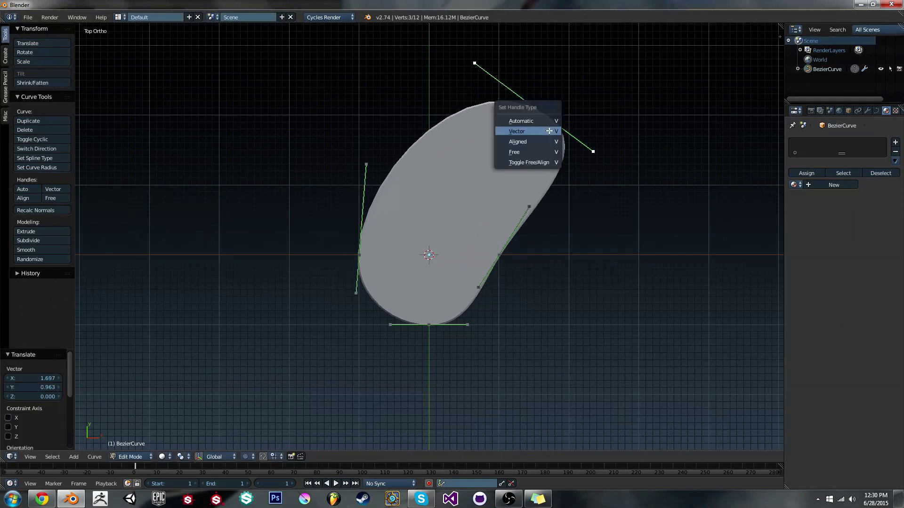
left_click(550, 132)
key("g")
left_click(558, 179)
- Give the circle's bottom point Vector handles and move it to the lower left as a second sharp tip
key("v")
left_click(429, 321)
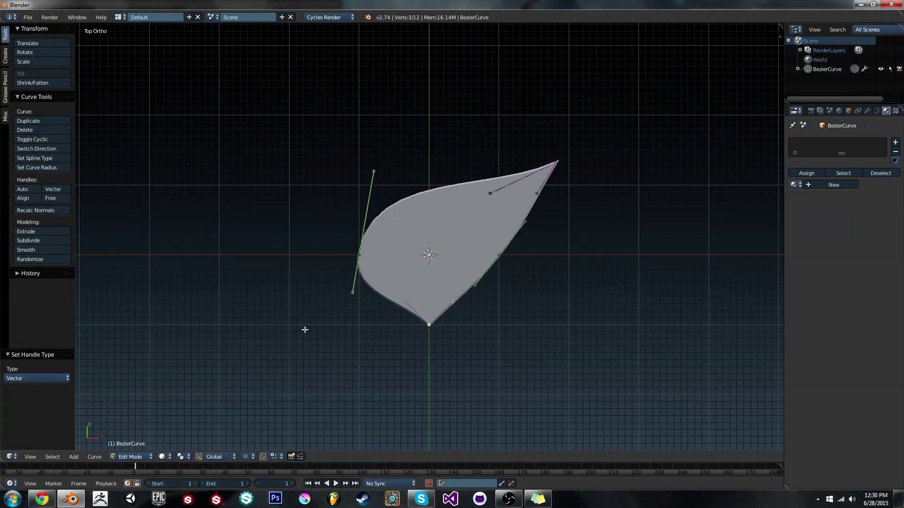
key("g")
right_click(337, 331)
key("g")
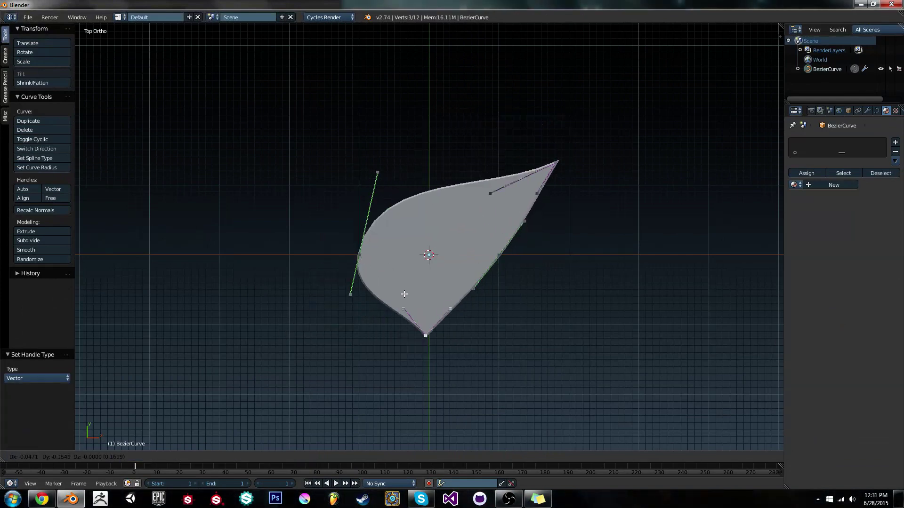
left_click(247, 296)
- Move the shape's leftmost smooth point by about -0.518 in X and 0.276 in Y
key("a")
right_click(365, 258)
key("g")
left_click(333, 236)
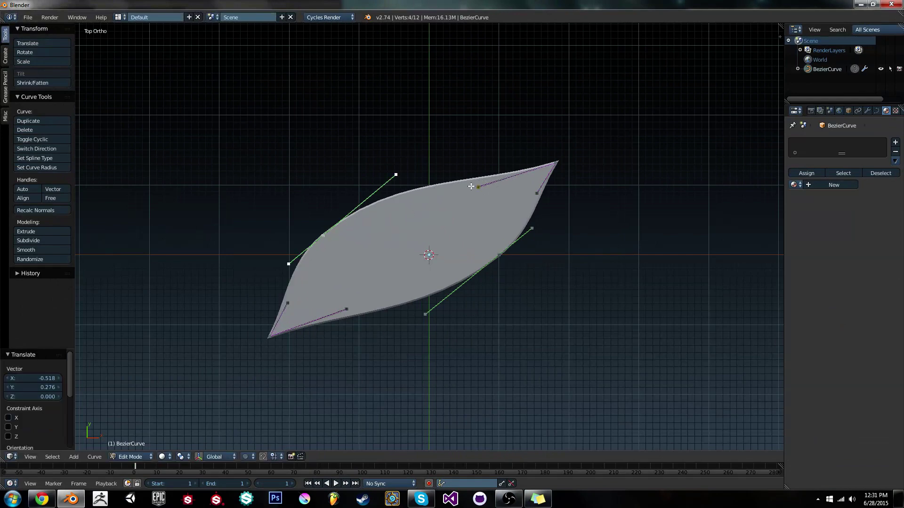
- Subdivide the upper edge with one cut and move the new point by about -0.465 in X and -0.599 in Y
key("w")
left_click(478, 174)
key("g")
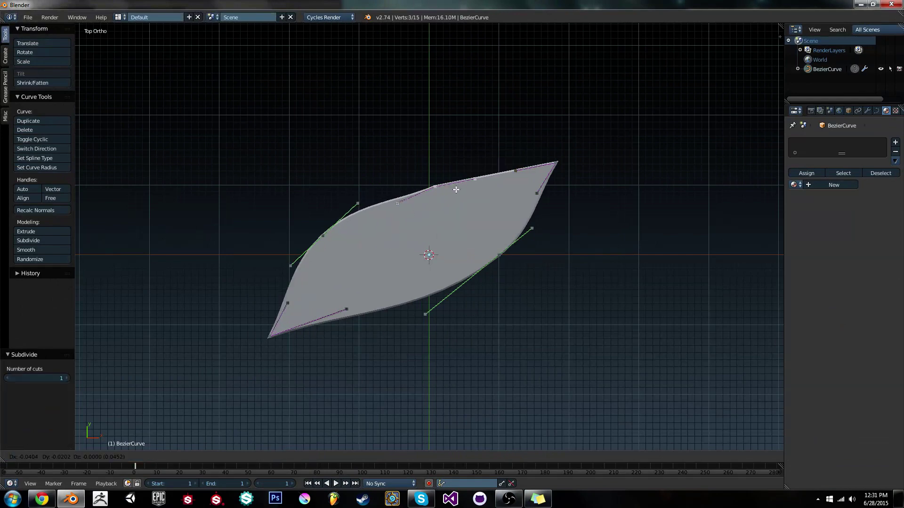
left_click(432, 227)
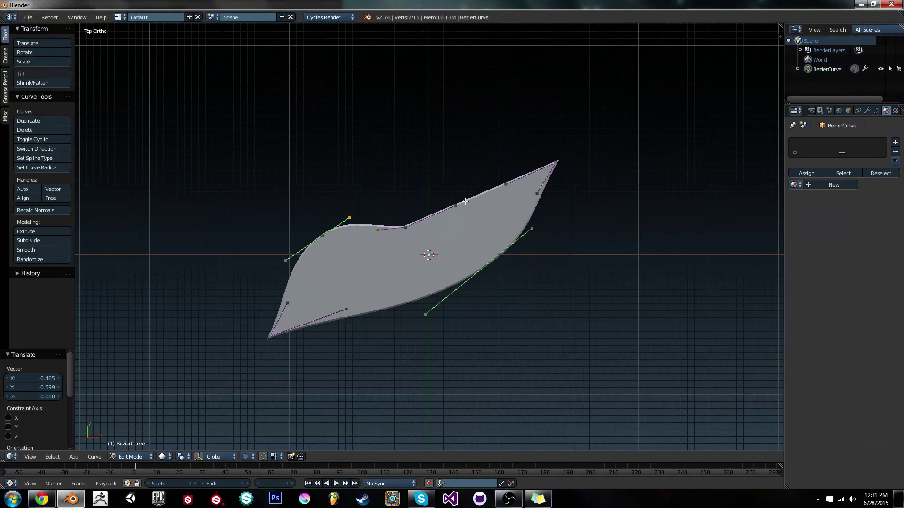
- Move the upper edge's new point about -0.377 in X and -0.431 in Y, give it smooth handles, and shift it by 0.215 and 0.114
key("w")
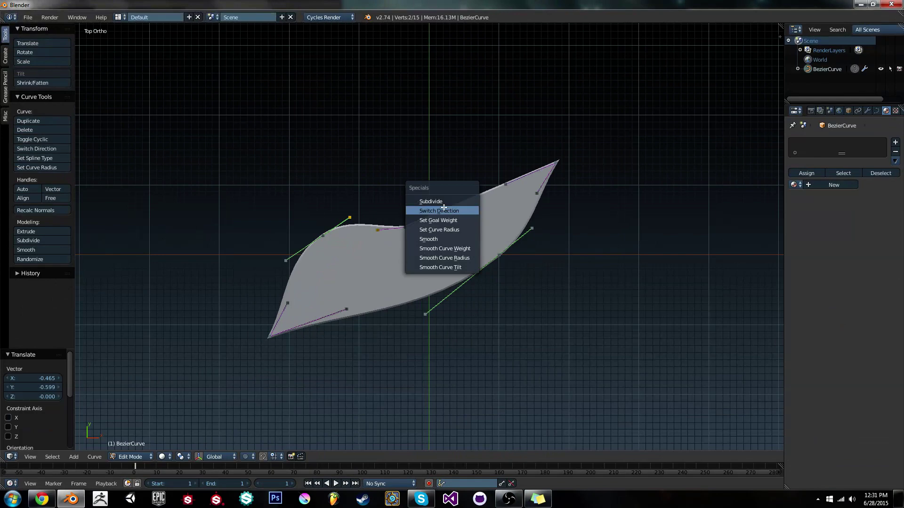
key("Escape")
key("g")
left_click(383, 260)
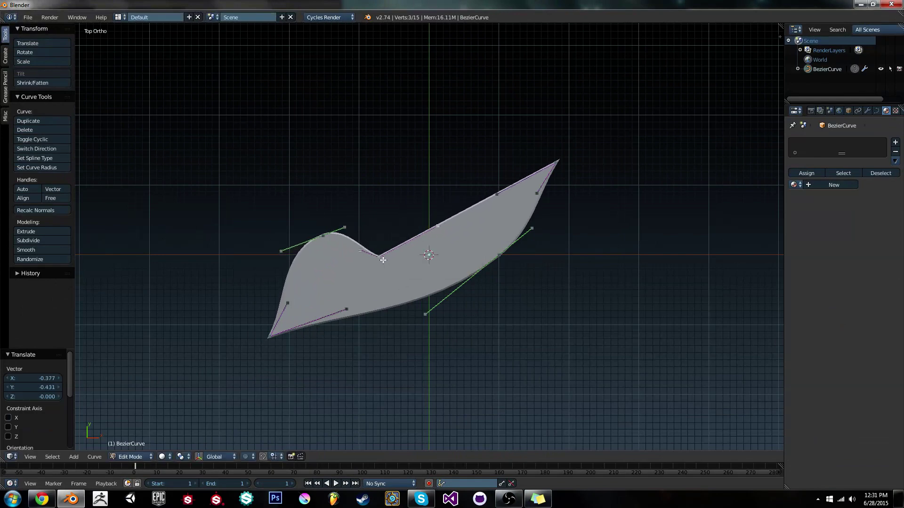
key("v")
left_click(439, 240)
key("g")
left_click(441, 236)
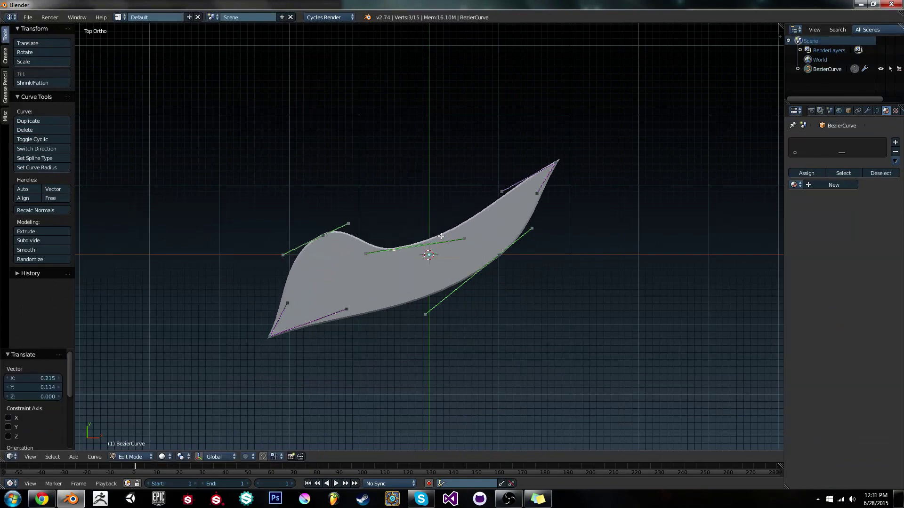
- Pull the shape's leftmost smooth point to the upper left and give it Vector handles to form a third sharp tip
right_click(332, 240)
key("g")
left_click(274, 203)
key("v")
key("v")
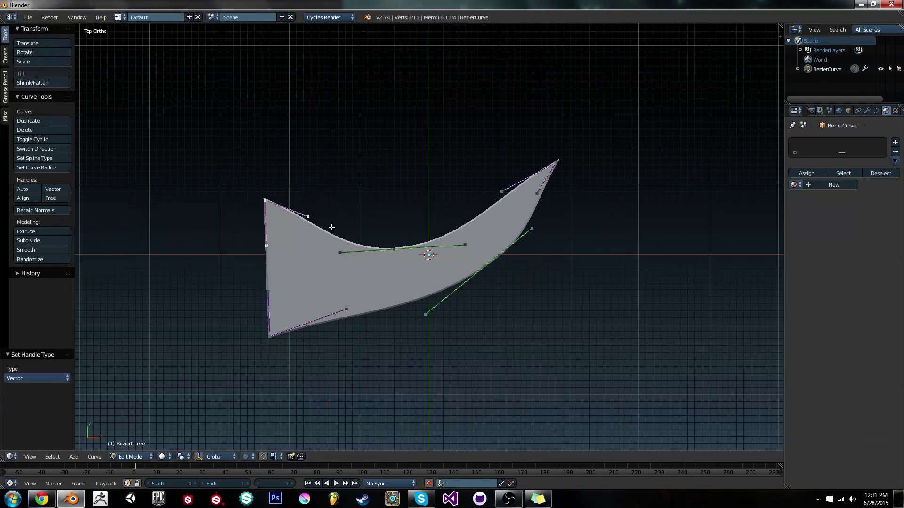
- Curve the left edge inward by moving its two facing handles about 0.559 in X and -0.054 in Y
key("g")
left_click(303, 229)
key("g")
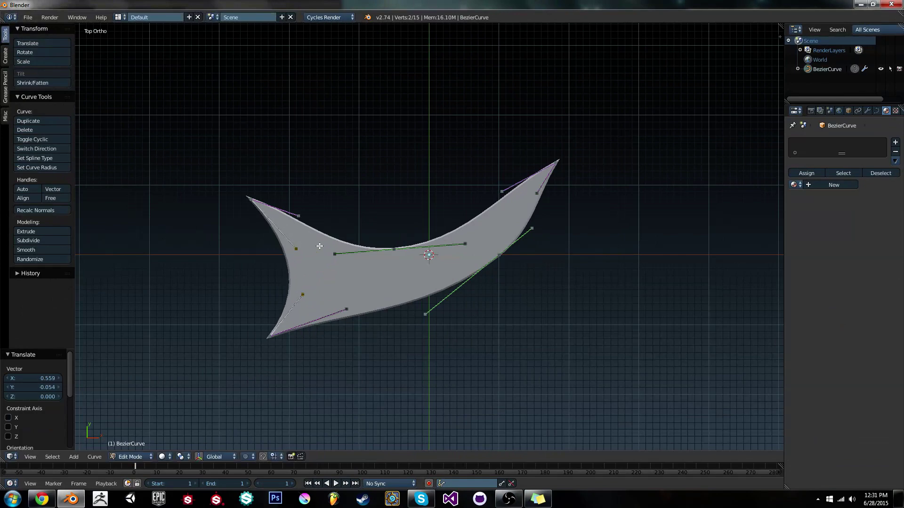
- Reshape the upper edge by adjusting its middle point's handle and position and pulling the adjoining tip handles inward
key("g")
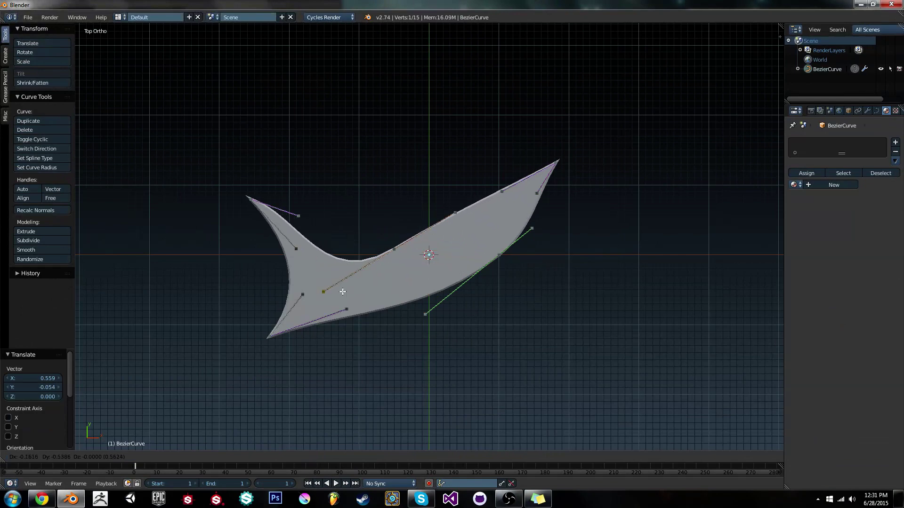
left_click(352, 261)
key("g")
left_click(404, 229)
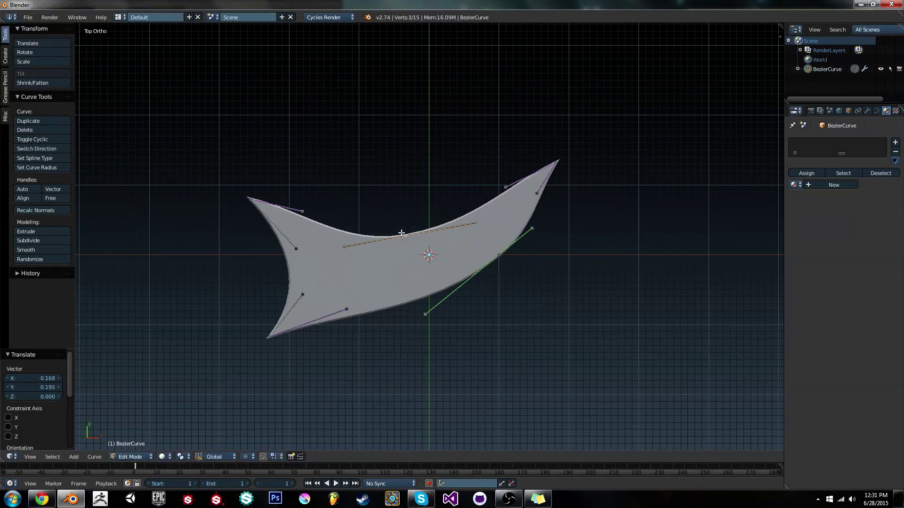
key("g")
key("g")
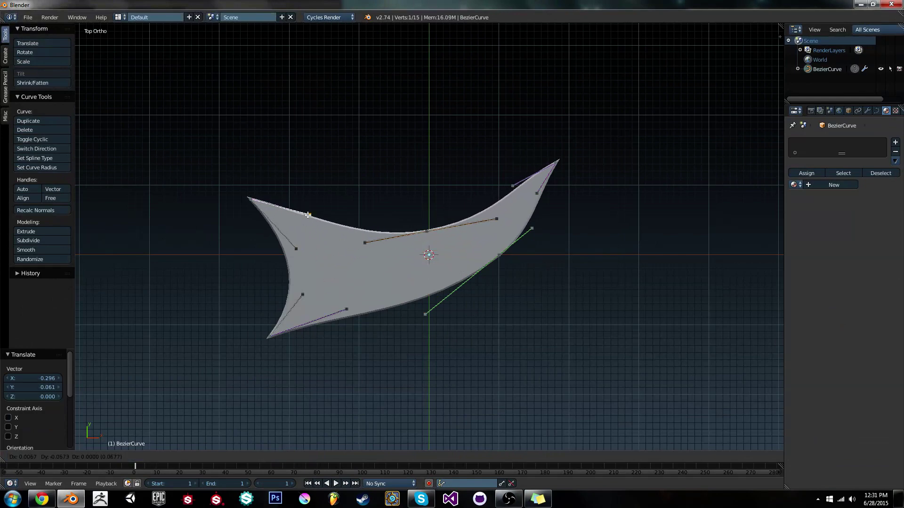
right_click(523, 192)
- Reposition the upper edge's middle point and rotate it by -62.256° to form a steep S-shaped bend
key("g")
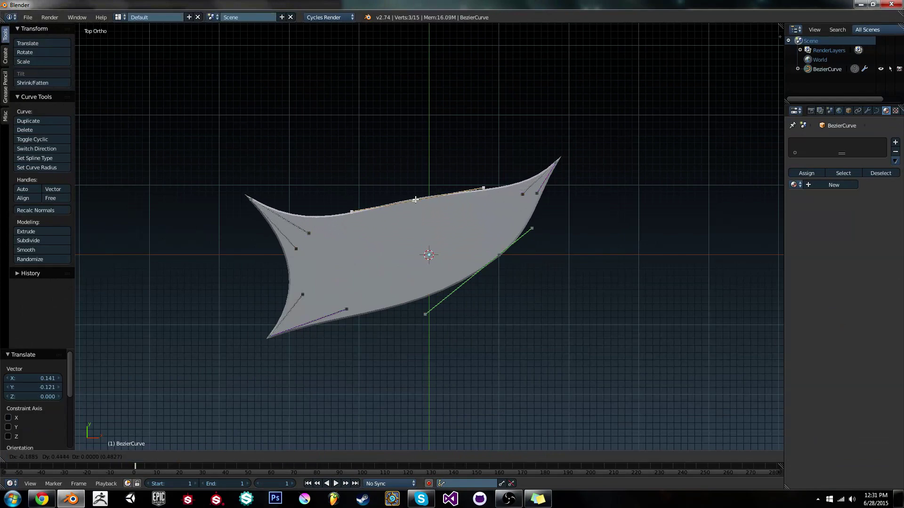
left_click(415, 229)
key("r")
left_click(441, 203)
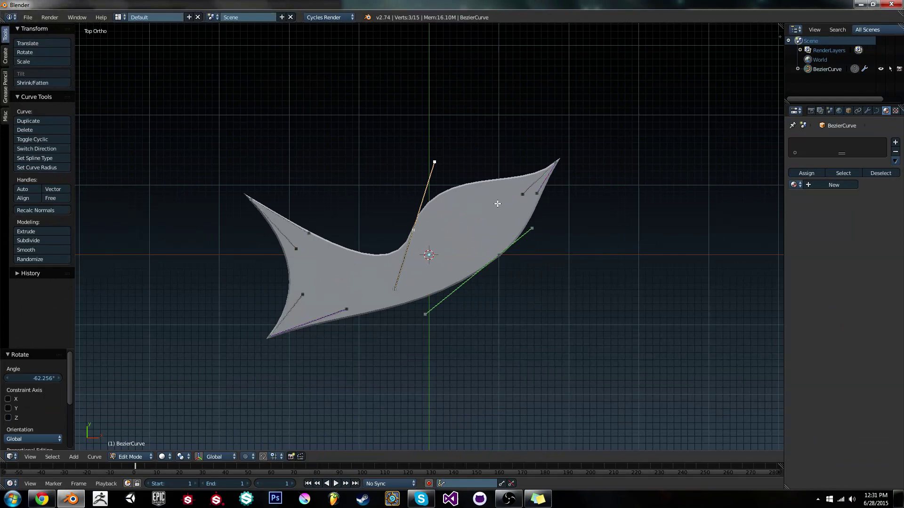
- Move the right tip's upper handle about -0.808 in X and -0.552 in Y, and adjust its lower handle slightly inward
key("g")
left_click(470, 236)
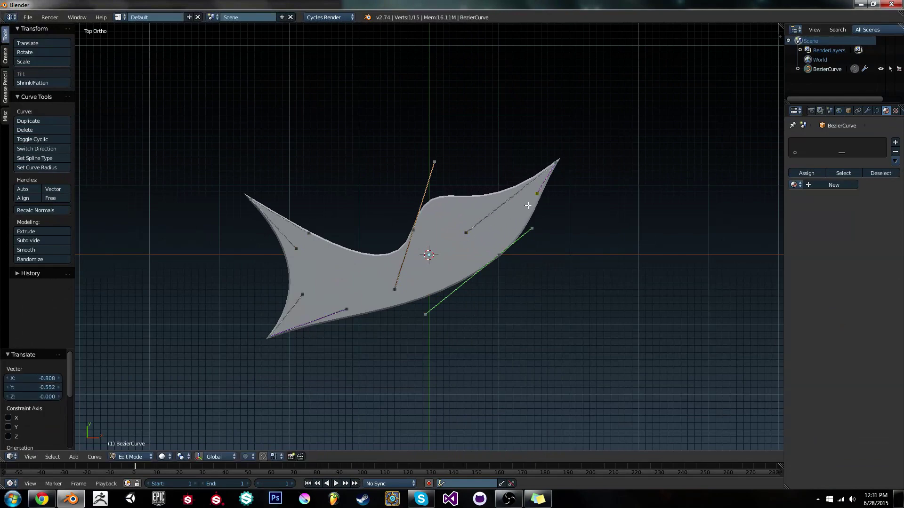
key("g")
- Move the lower edge's smooth point down and to the left, and pull the lower-left tip's handle up and to the right
key("a")
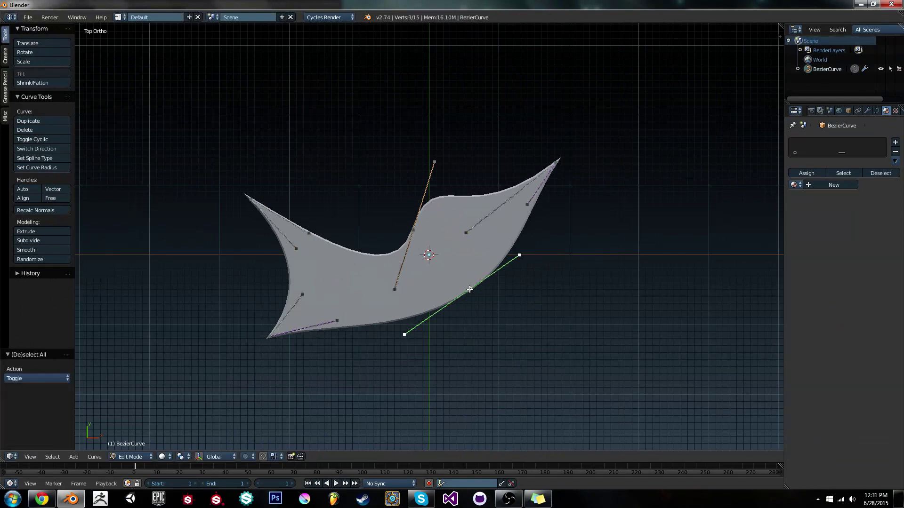
key("g")
left_click(404, 339)
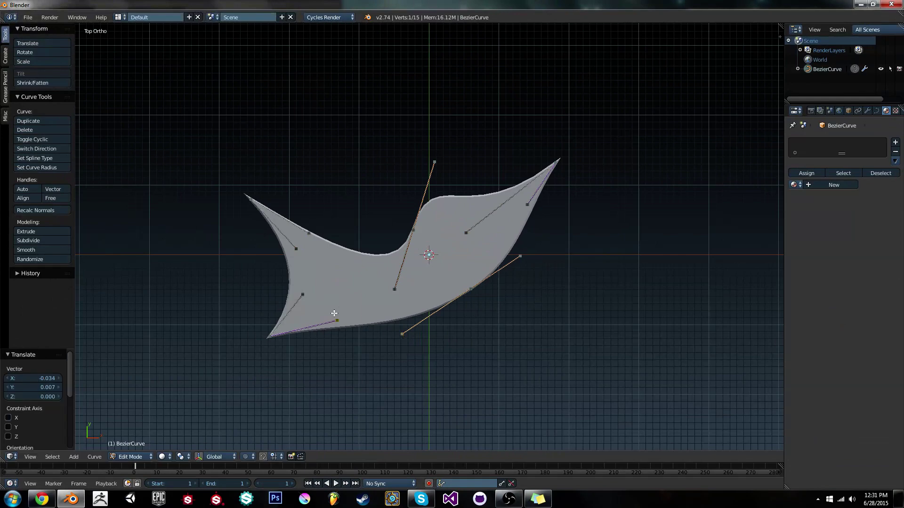
key("g")
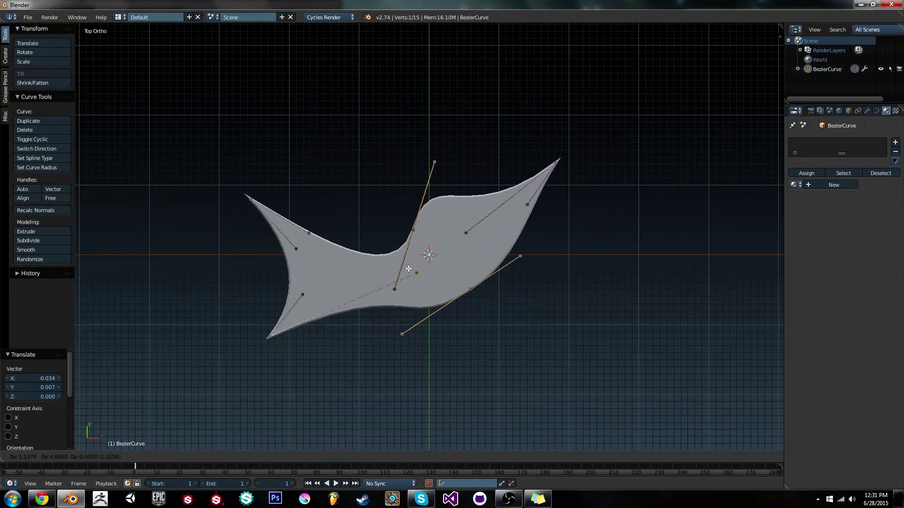
left_click(399, 273)
key("Tab")
key("Tab")
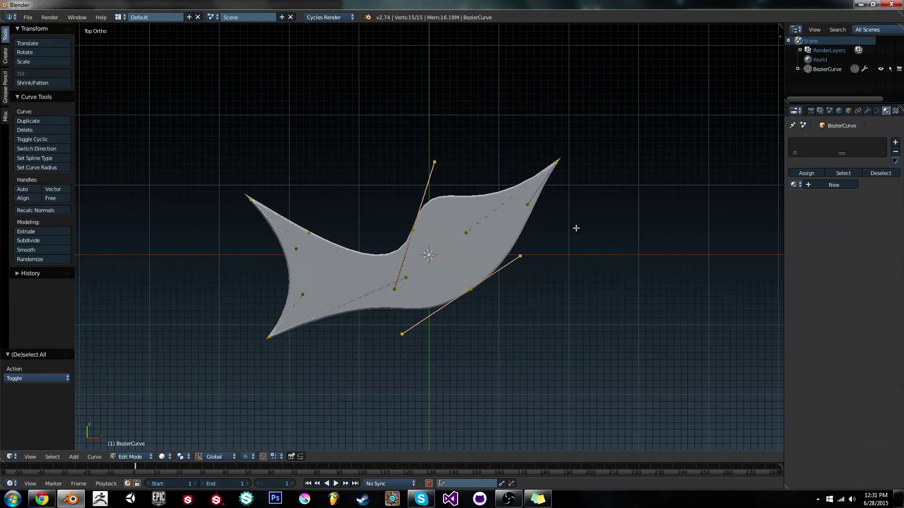
key("shift+d")
left_click(555, 231)
key("r")
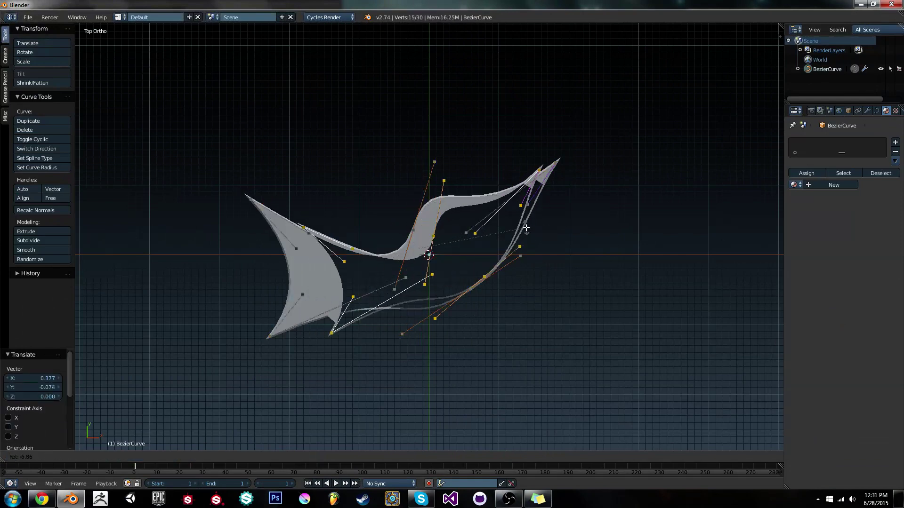
key("Escape")
key("x")
left_click(526, 228)
- Add a Bezier circle inside the outline and scale and position it as a large round hole in the right-hand part
key("shift+a")
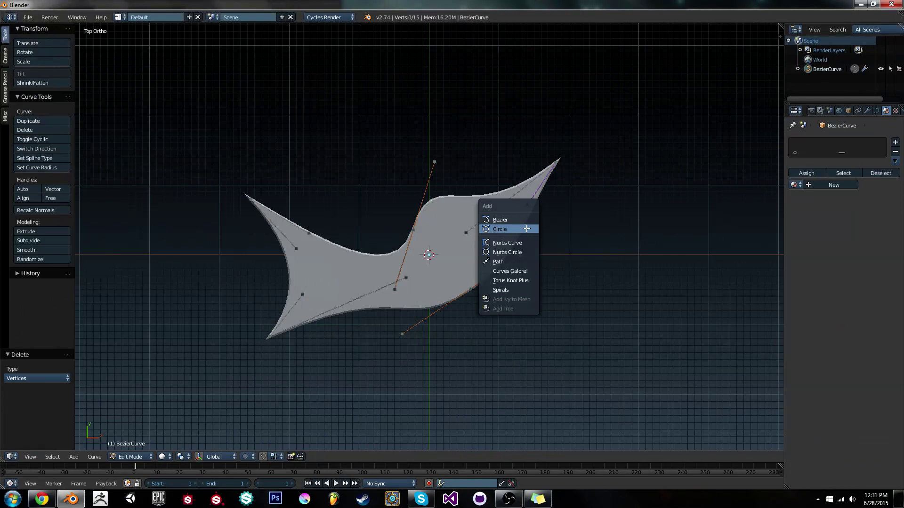
left_click(527, 229)
key("s")
left_click(460, 247)
key("g")
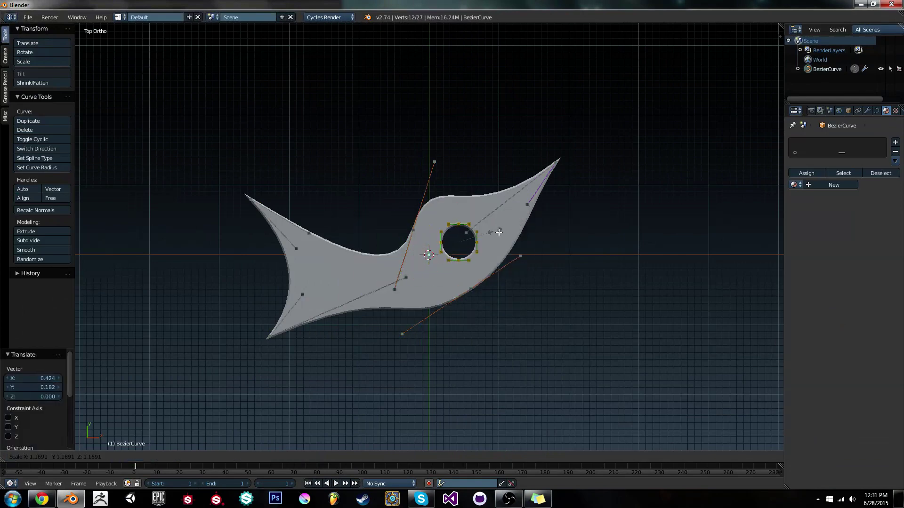
left_click(524, 236)
- Duplicate the large hole into the left part of the shape, scaling the copy down to fit between the edges
key("shift+d")
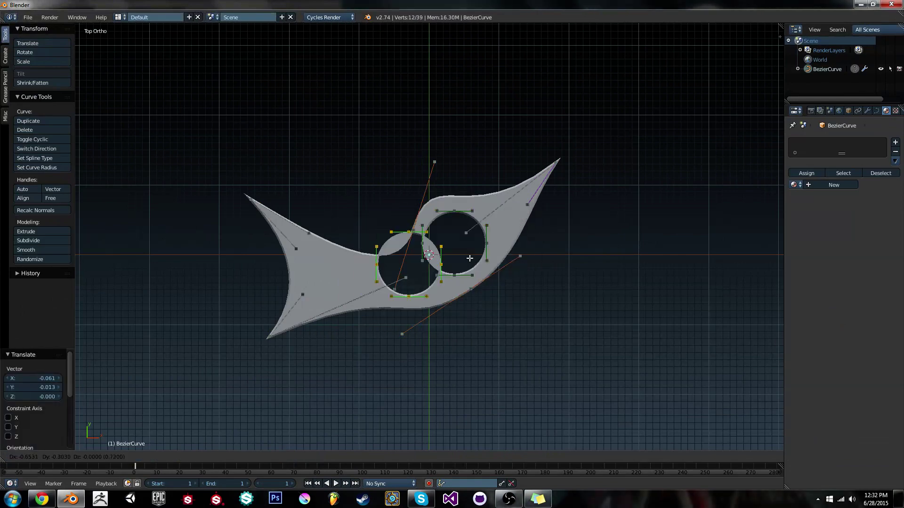
left_click(379, 278)
key("s")
left_click(373, 278)
key("g")
key("Tab")
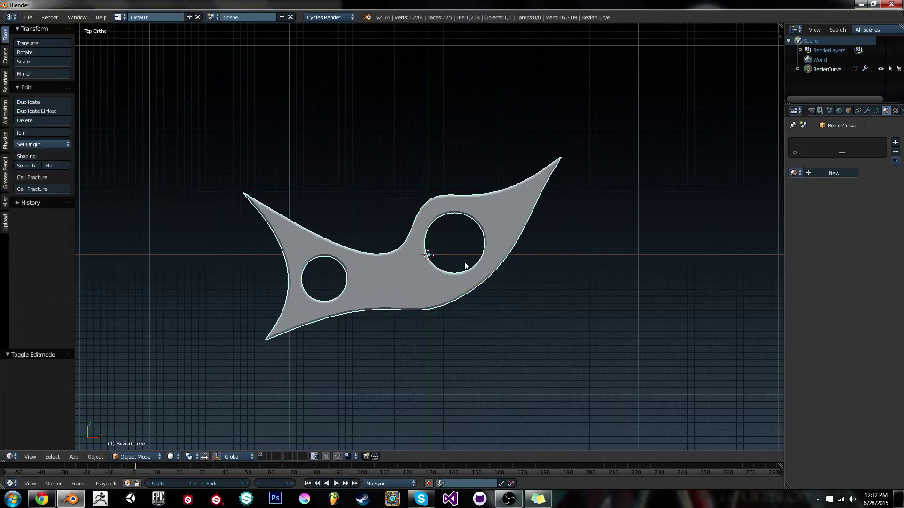
- Duplicate the left hole to its right, scale the copy to 0.679, and position it in the narrow section
scroll(464, 262, "down", 3)
key("Tab")
scroll(465, 262, "up", 3)
key("shift+d")
left_click(447, 273)
left_click(447, 272)
key("s")
left_click(438, 278)
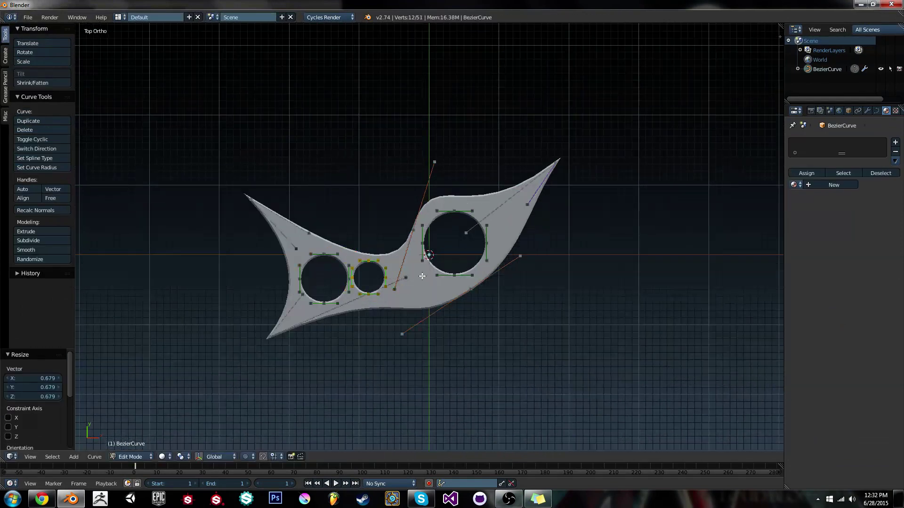
key("g")
left_click(432, 281)
- Duplicate the newest hole about 0.512 in X and 0.114 in Y, and scale the copy to 0.681
key("shift+d")
left_click(466, 275)
key("s")
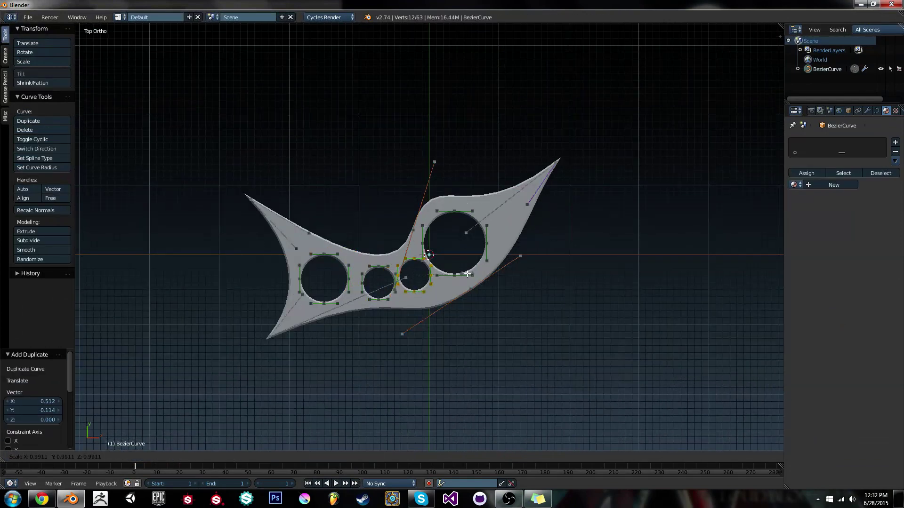
left_click(451, 277)
- Duplicate the small hole to the upper right of the large hole, enlarge the copy slightly, and adjust its position
key("shift+d")
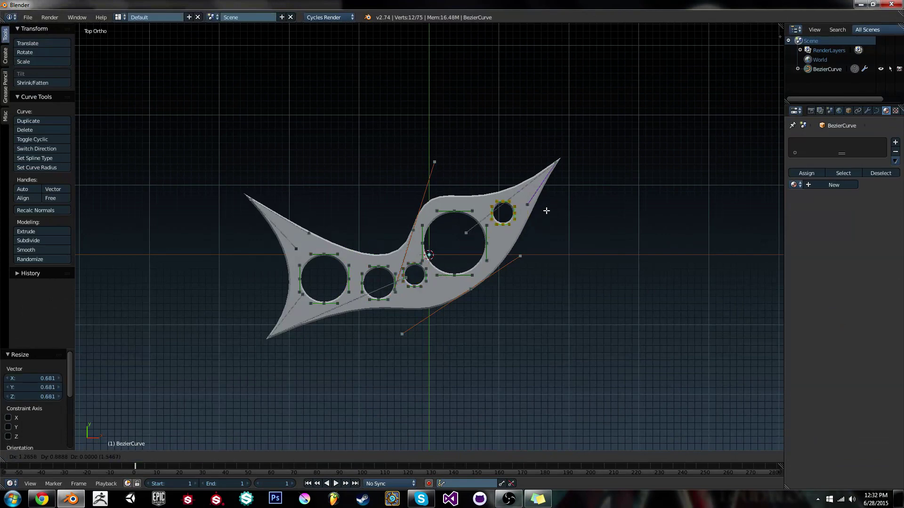
left_click(549, 210)
key("s")
left_click(556, 217)
key("g")
left_click(553, 222)
- Duplicate that hole toward the right tip, scale the copy to 0.508, and nudge it into place
key("shift+d")
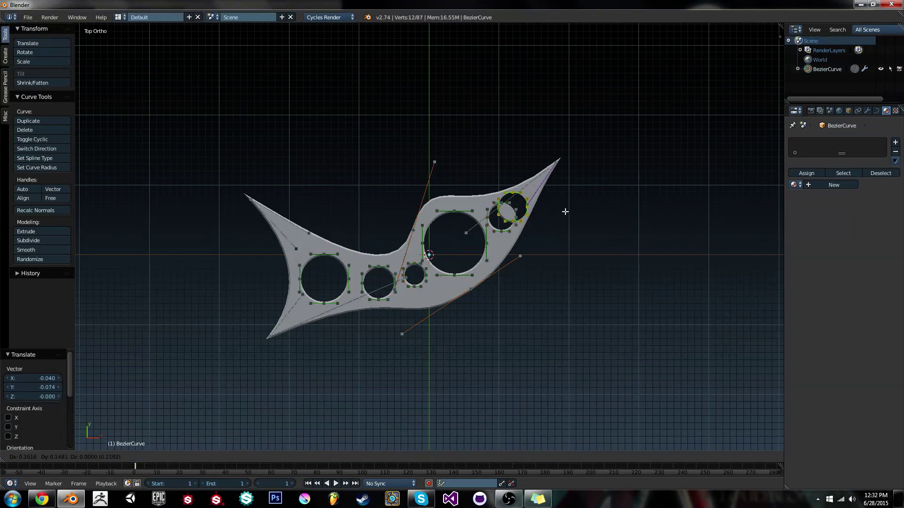
left_click(577, 197)
key("s")
left_click(550, 200)
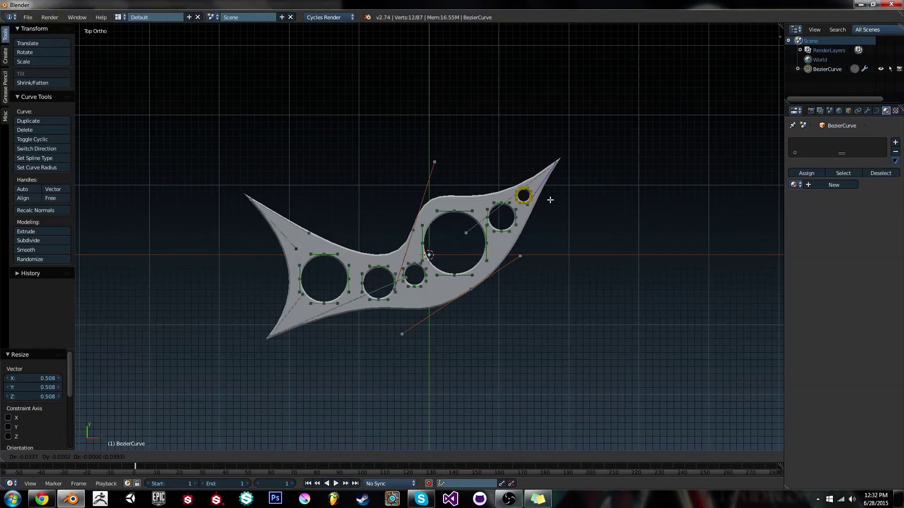
key("Tab")
- Rotate the top and bottom points of the small hole left of the large one by 28.64° and scale them by 1.688
middle_click_drag(550, 199, 426, 270)
scroll(535, 227, "up", 4)
scroll(426, 270, "down", 4)
scroll(583, 250, "up", 4)
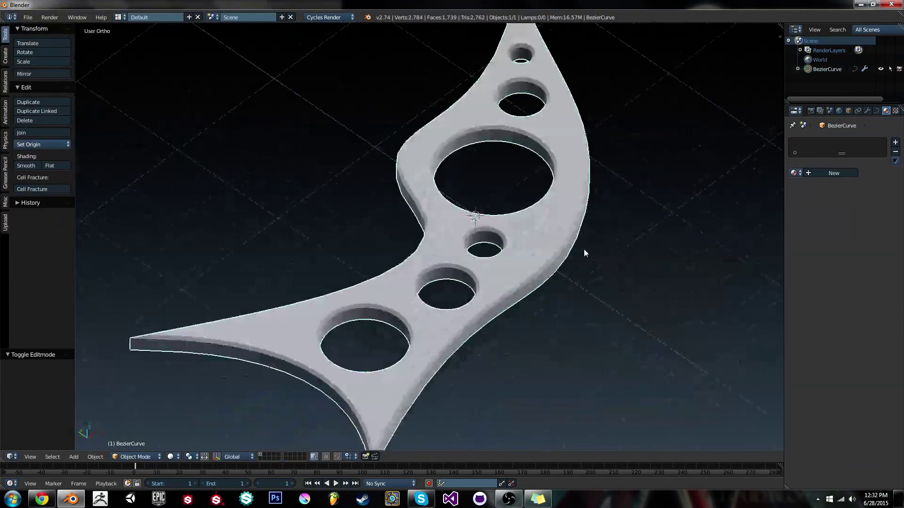
key("KP_7")
key("Tab")
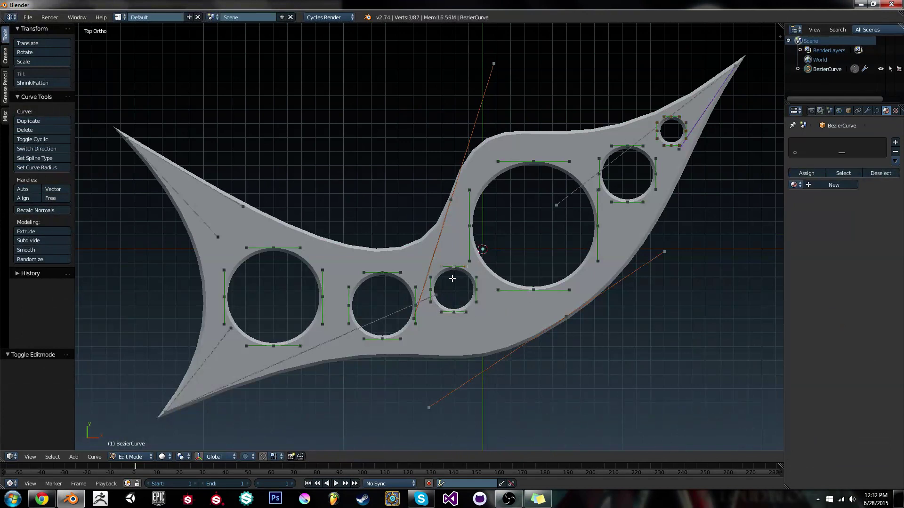
key("r")
left_click(521, 265)
key("s")
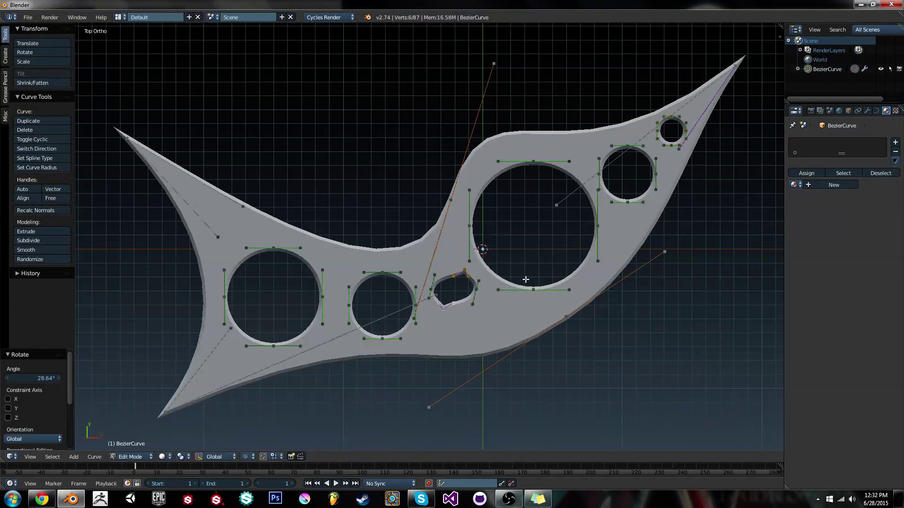
left_click(572, 259)
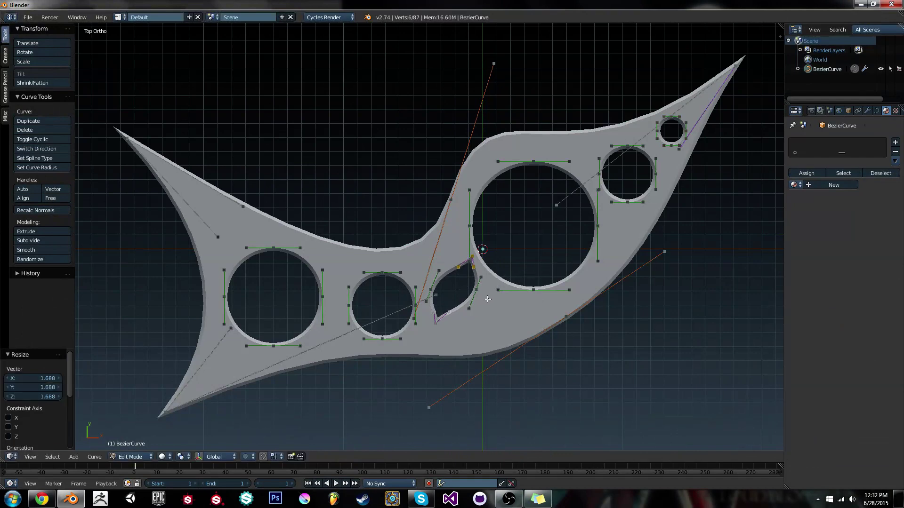
- Select the entire pointed hole and rotate it by -15.63°
key("ctrl+l")
key("r")
left_click(559, 240)
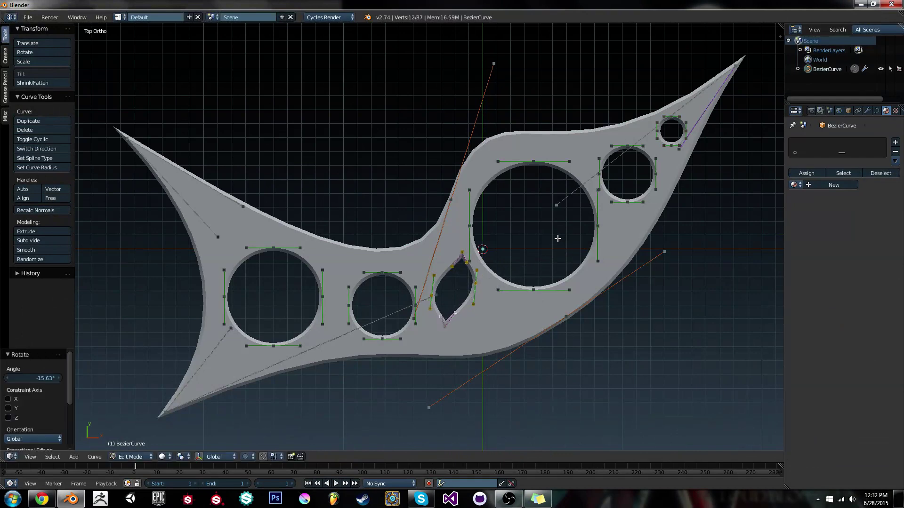
- Rotate the whole curve object in the front view so that the flat shape stands upright
key("Tab")
scroll(557, 239, "down", 3)
middle_click_drag(544, 296, 537, 235)
key("Tab")
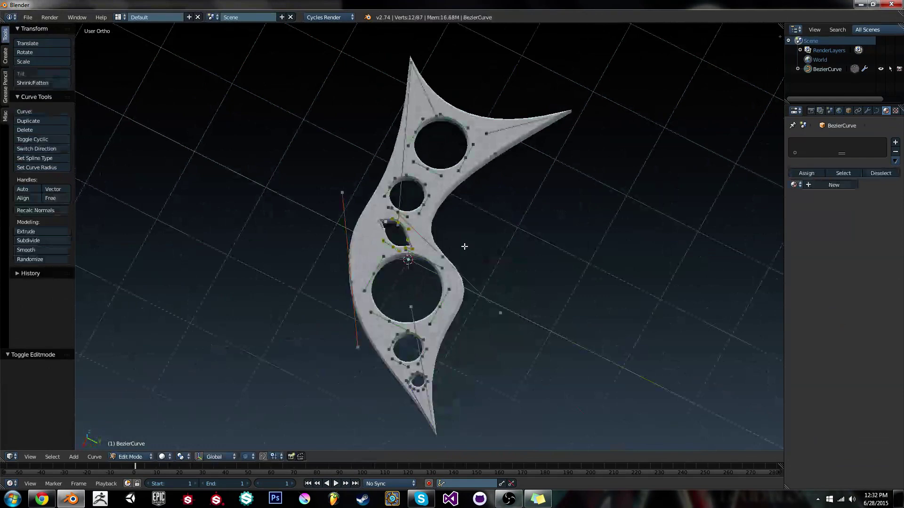
key("KP_1")
key("Tab")
key("r")
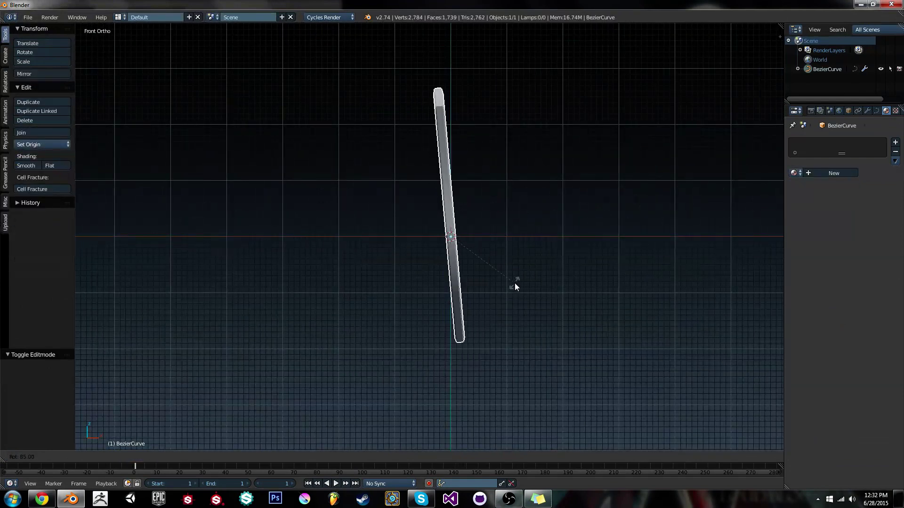
left_click(513, 289)
- In the right view, move all curve points -1.940 in Y and 0.260 in Z away from the origin and rotate them slightly
middle_click_drag(582, 269, 480, 293)
key("KP_3")
key("Tab")
key("a")
key("a")
key("g")
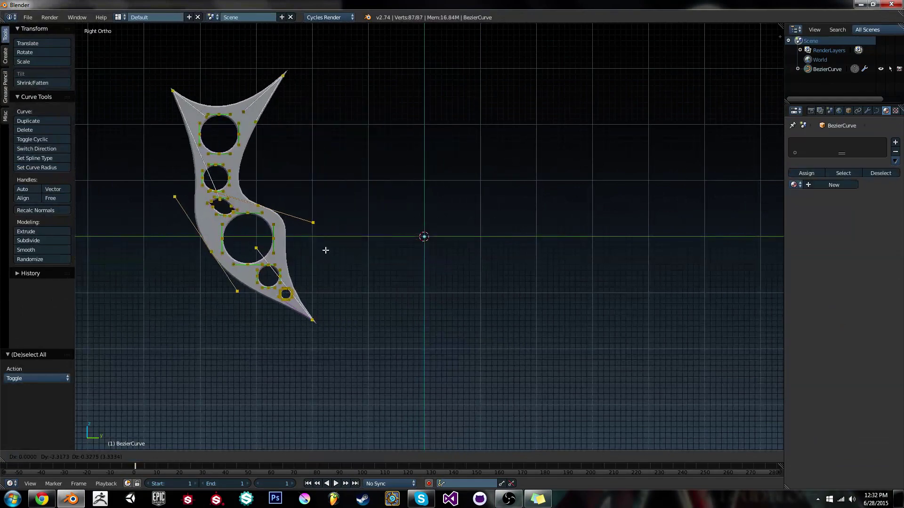
left_click(418, 257)
key("r")
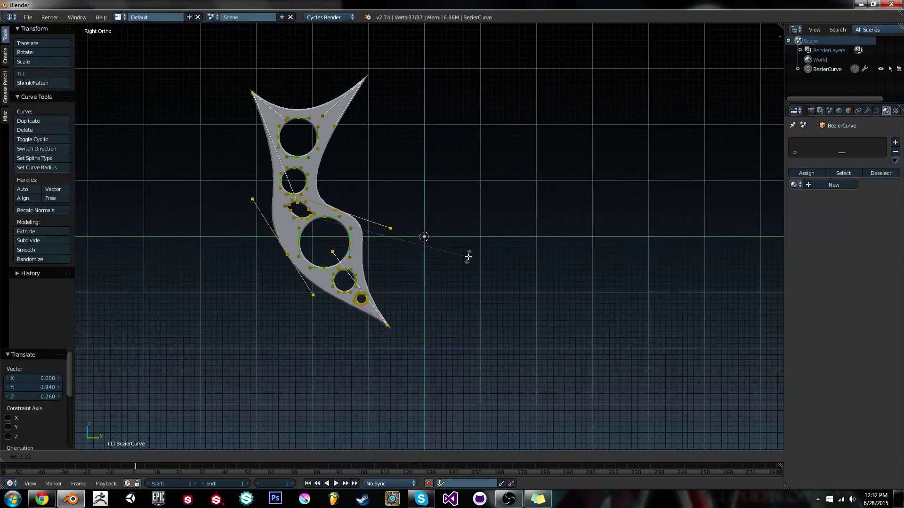
left_click(499, 250)
- Leave curve editing and add a Plain Axes empty at the origin
key("Tab")
middle_click_drag(479, 246, 518, 282)
key("shift+a")
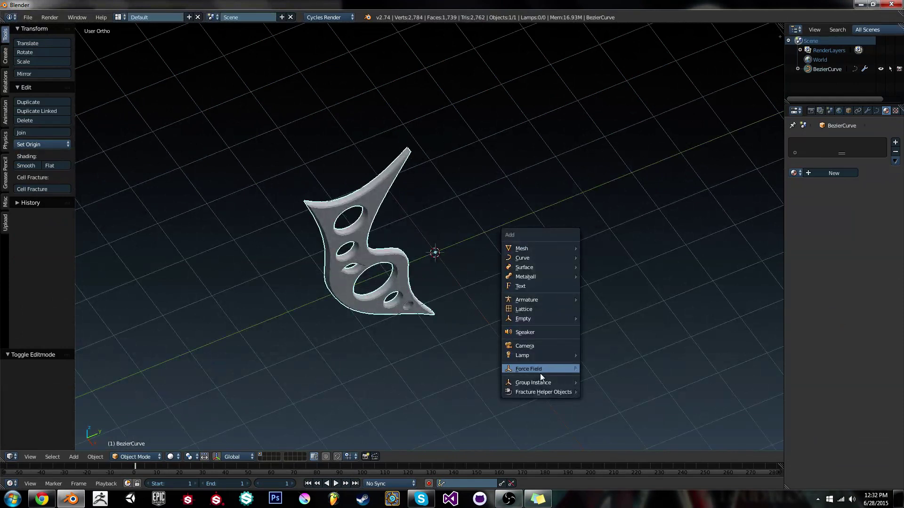
mouse_move(551, 320)
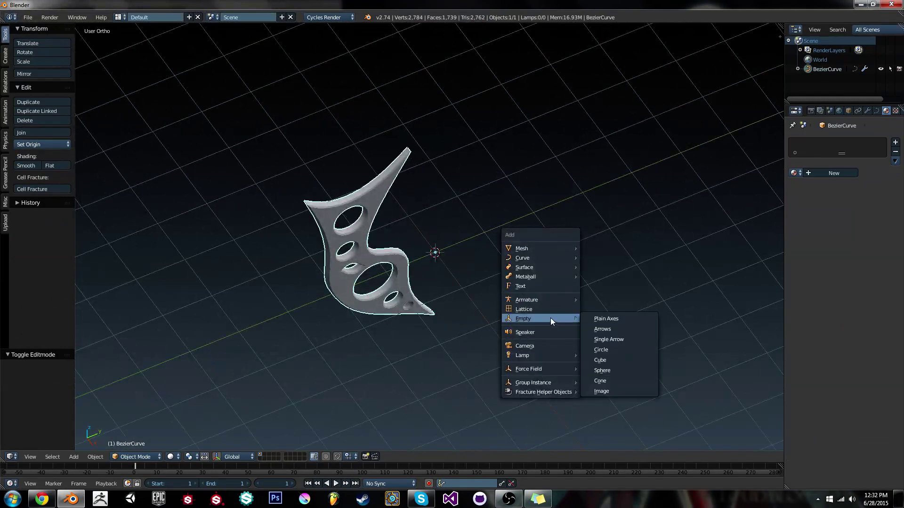
left_click(600, 318)
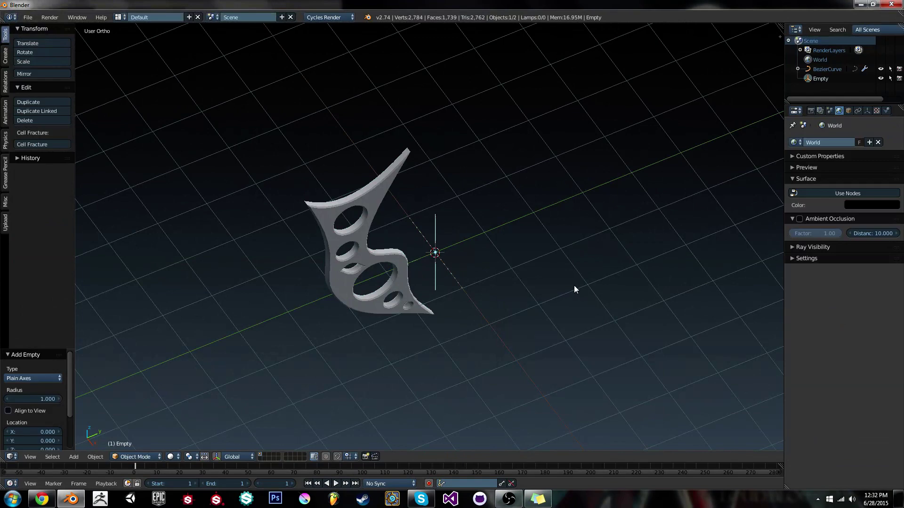
- Add an Array modifier to the Bezier curve object
middle_click_drag(574, 286, 476, 283)
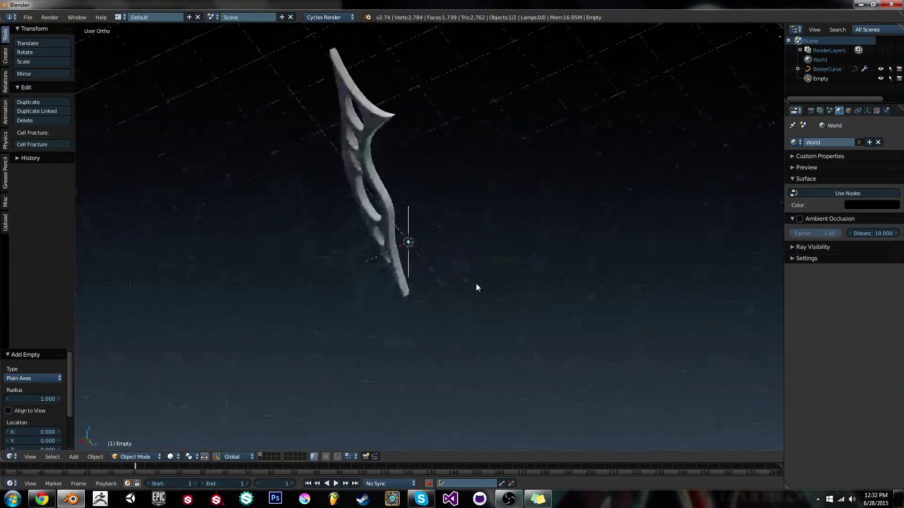
right_click(392, 226)
left_click(867, 110)
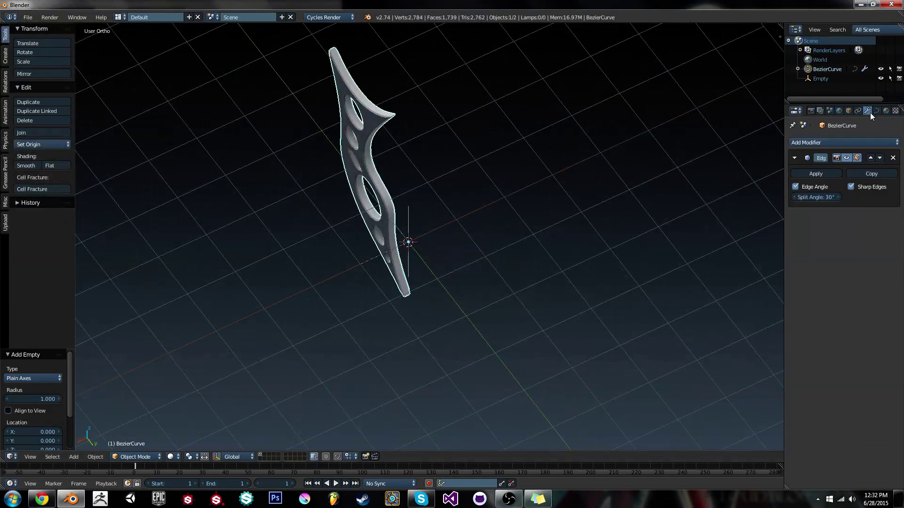
left_click(845, 142)
left_click(735, 169)
middle_click_drag(531, 256, 609, 238)
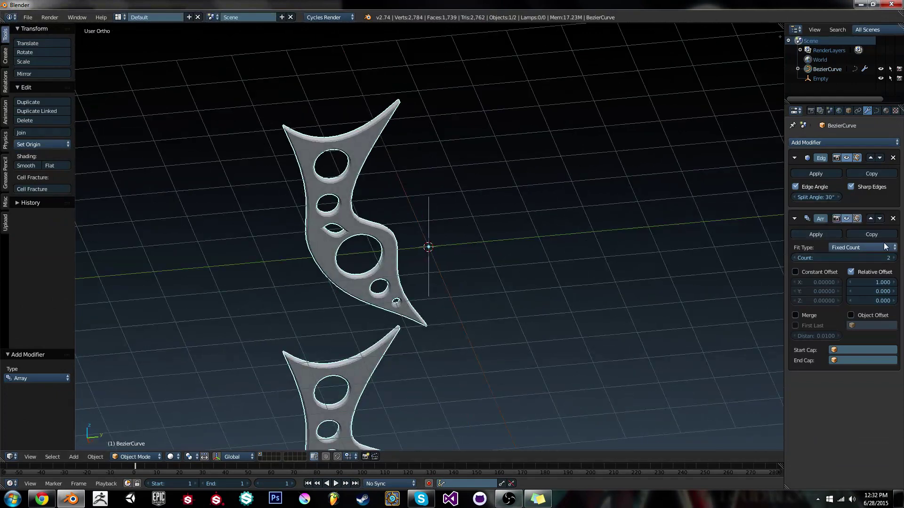
- Replace the array's relative offset with an object offset that uses the Empty
left_click(872, 271)
left_click(851, 315)
left_click(868, 325)
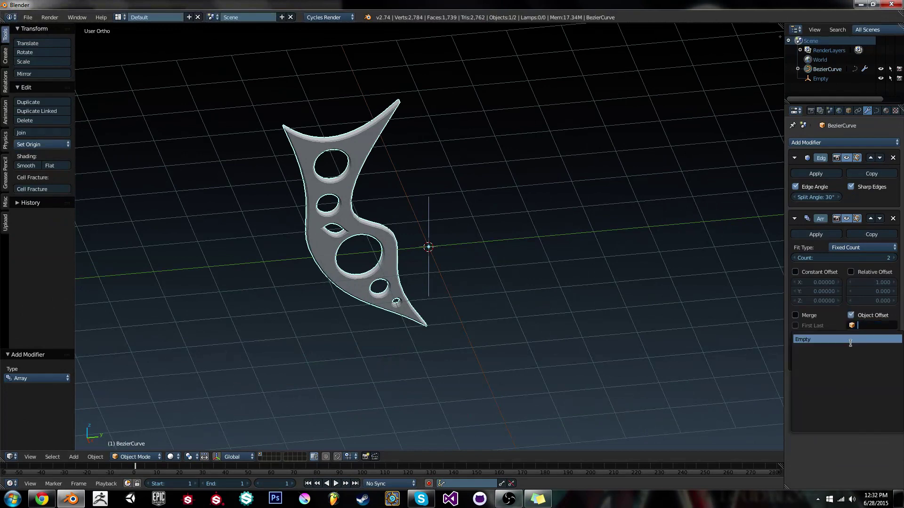
left_click(850, 340)
middle_click_drag(668, 318, 584, 290)
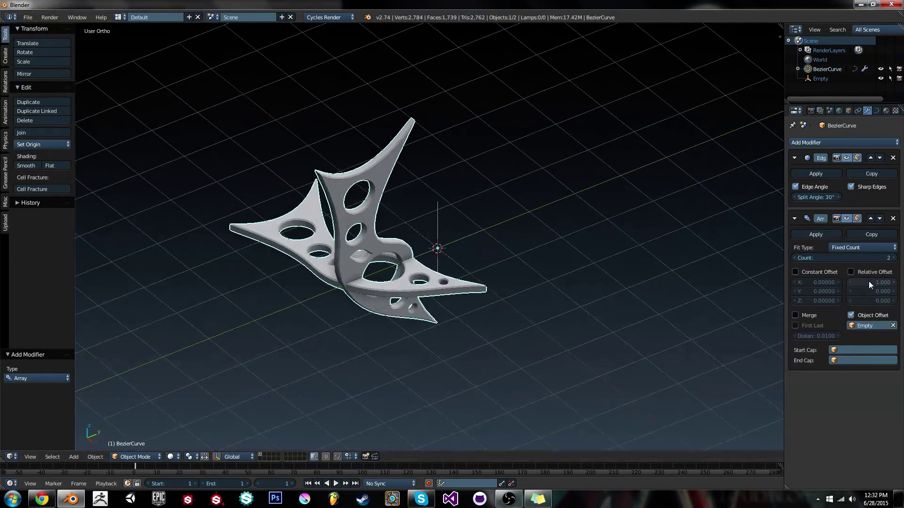
- Rotate the Empty 90° about the global Y axis
middle_click_drag(535, 236, 519, 256)
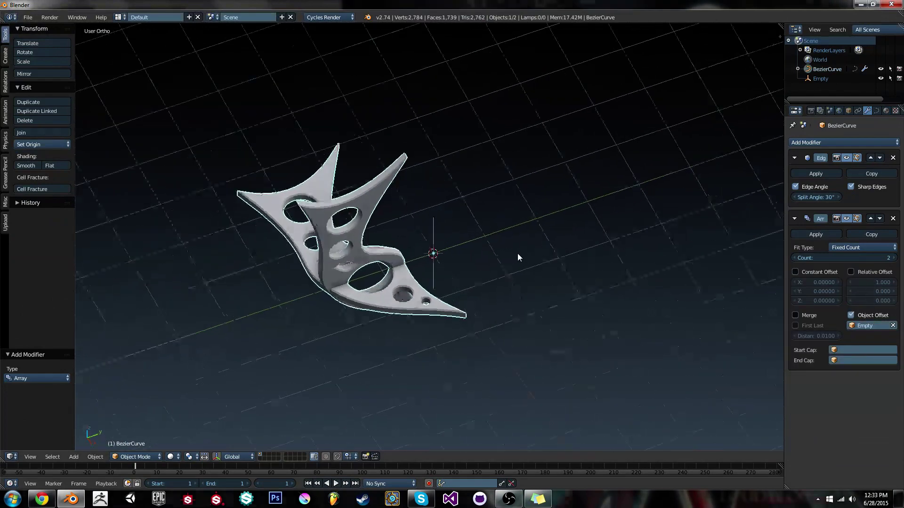
right_click(455, 241)
key("r")
key("y")
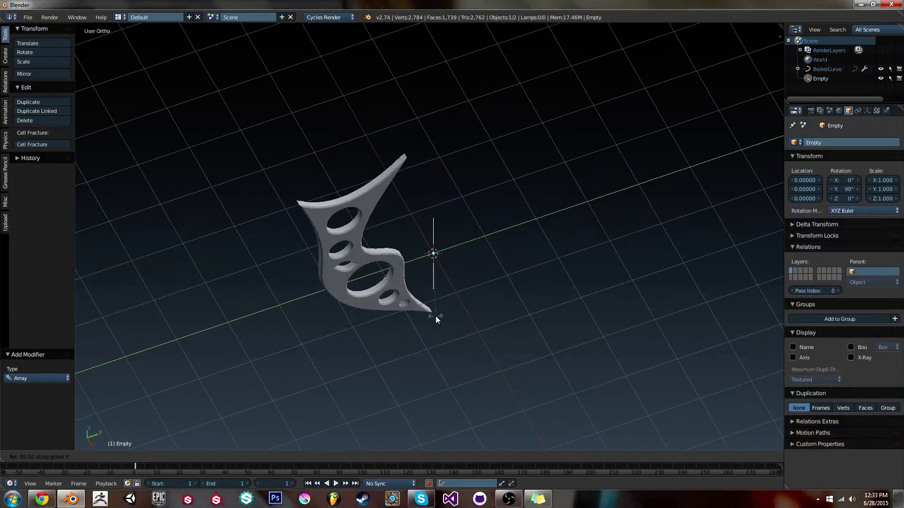
key("r")
key("r")
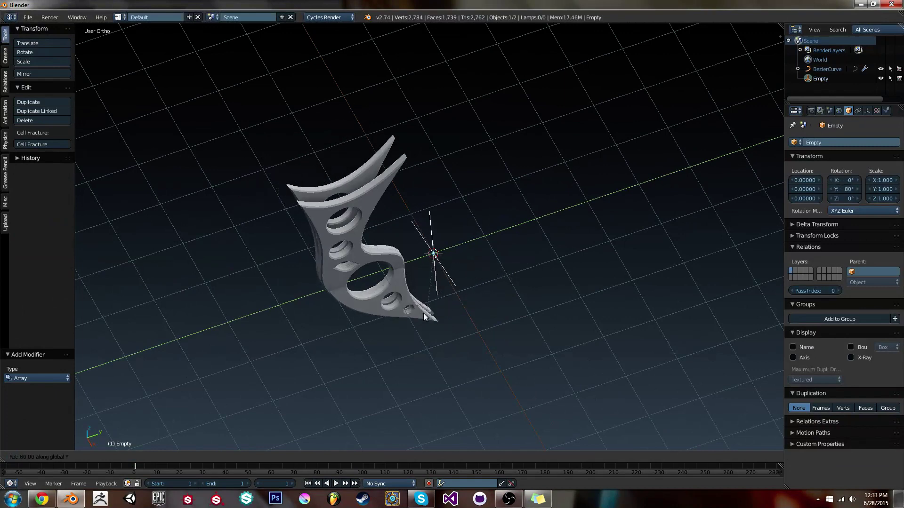
left_click(418, 311)
- Rotate the Empty 45° about the global Z axis
key("r")
key("z")
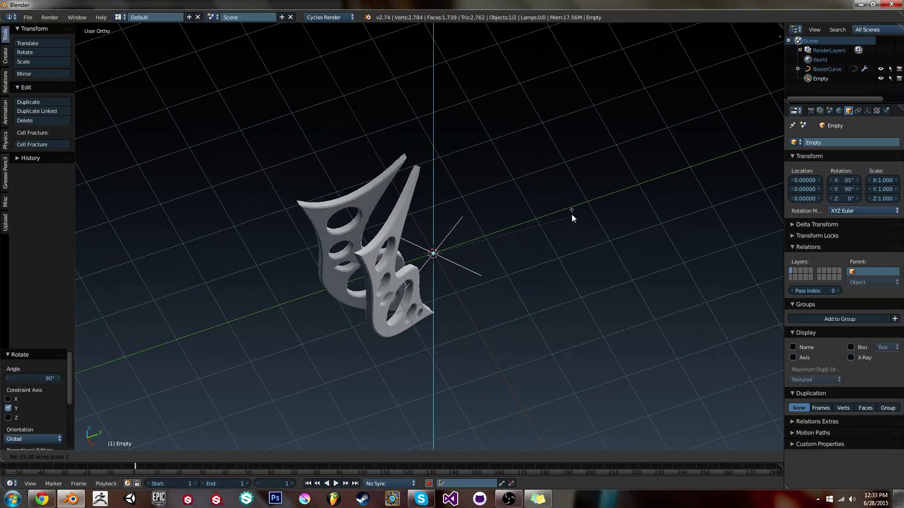
left_click(549, 207)
- Set the curve's array count to 8 to form a full ring of panels
middle_click_drag(510, 284, 386, 250)
right_click(382, 246)
left_click(893, 258)
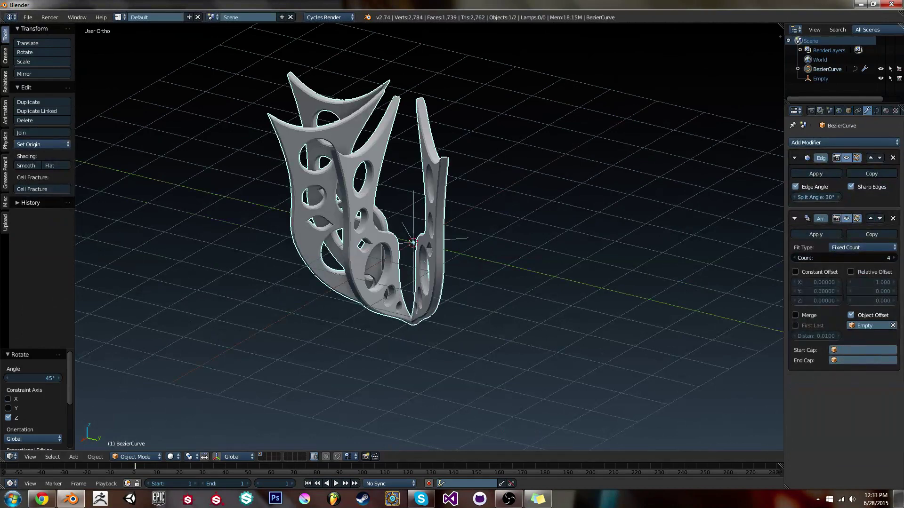
left_click(893, 258)
left_click(893, 258)
left_click(893, 258)
left_click(892, 257)
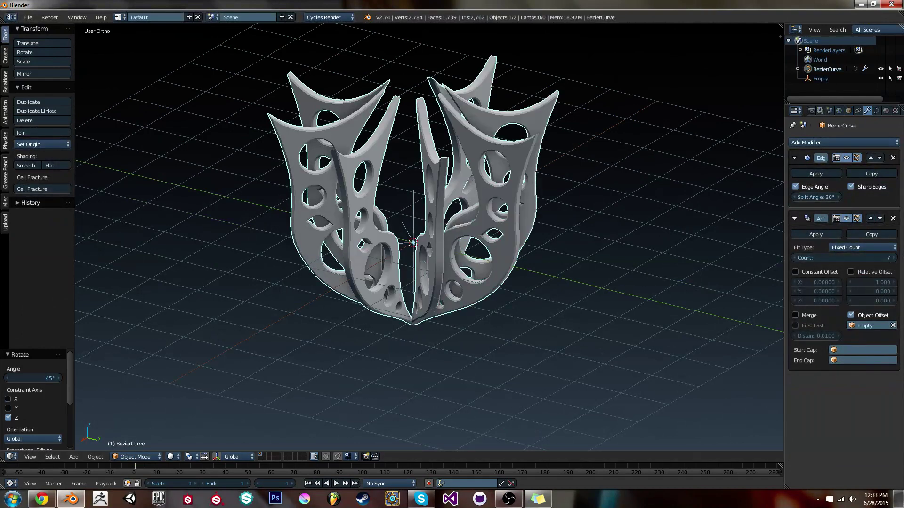
left_click(893, 258)
- In the right view, give the lower outer curve point Vector handles and move it to form a sharp corner
middle_click_drag(560, 254, 553, 221)
middle_click_drag(553, 217, 619, 287, "shift")
key("KP_1")
key("Tab")
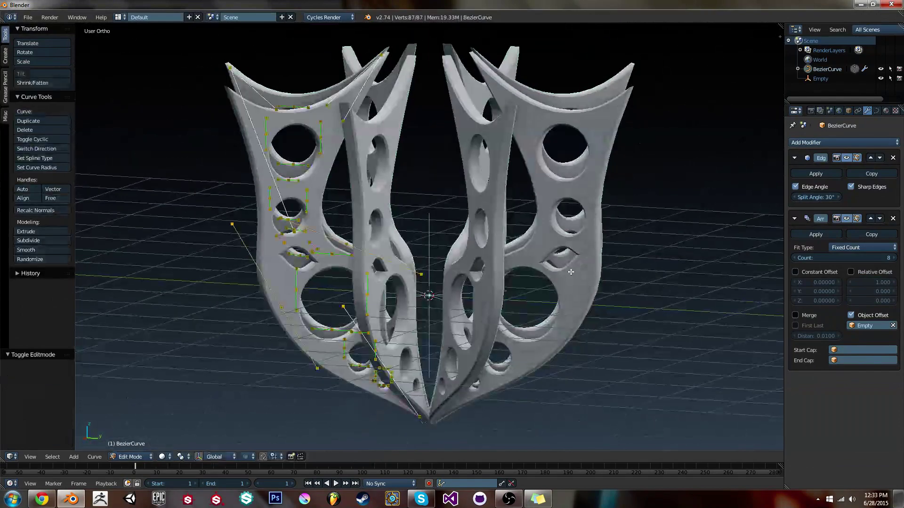
key("KP_3")
right_click(273, 318)
key("v")
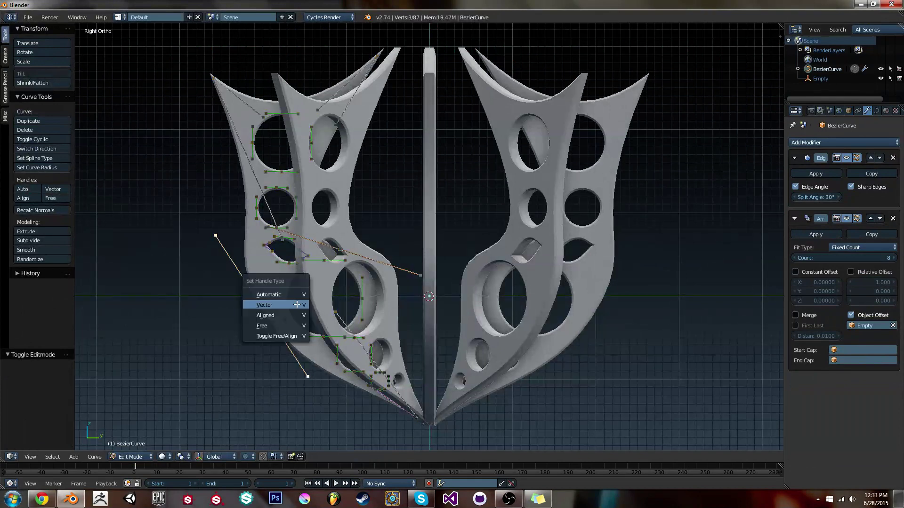
left_click(297, 304)
key("g")
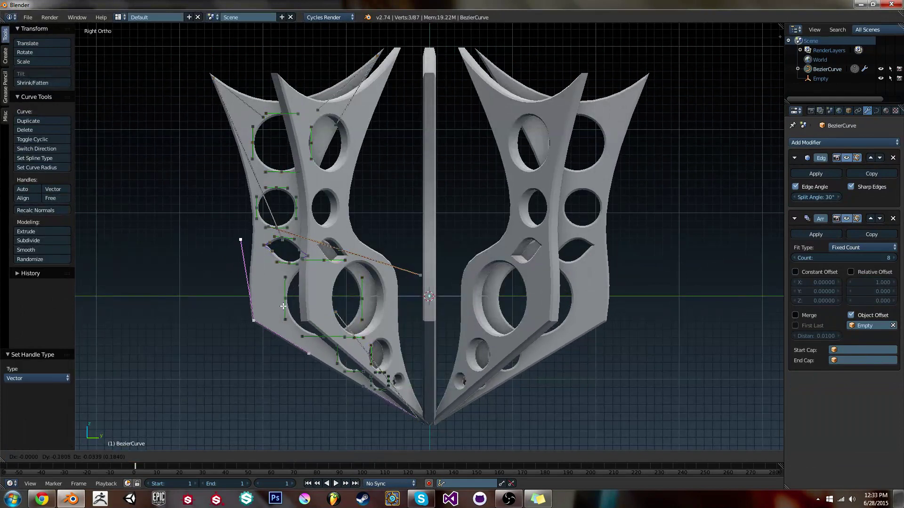
left_click(280, 316)
- Reposition the new corner's two handles and the bottom tip's handle to reshape the curve's outer edge
right_click(306, 361)
key("g")
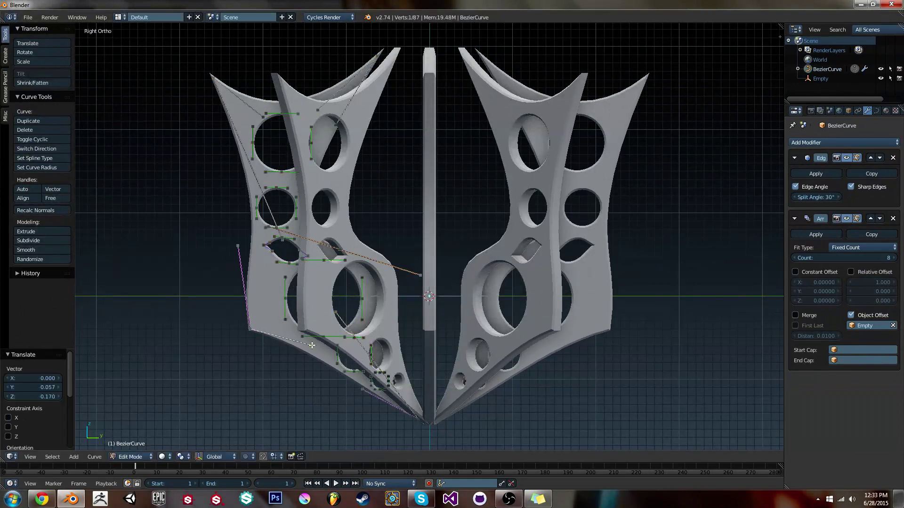
key("g")
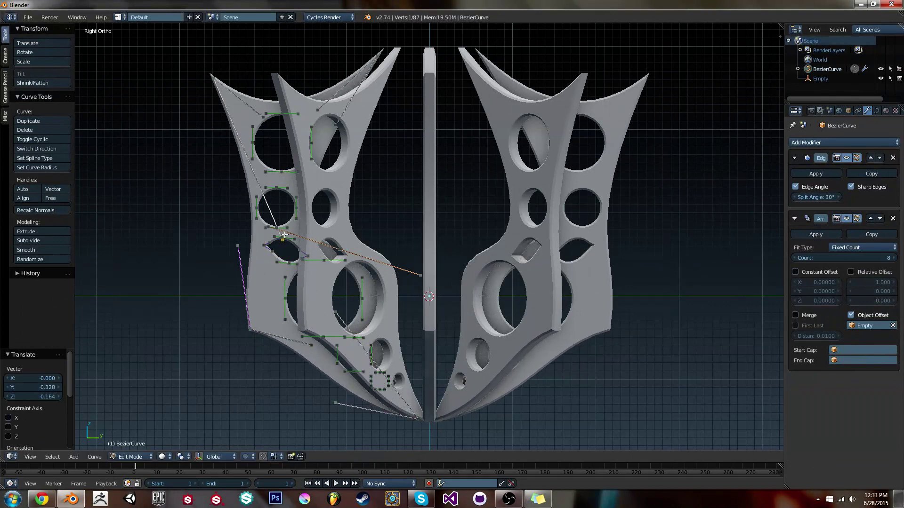
key("g")
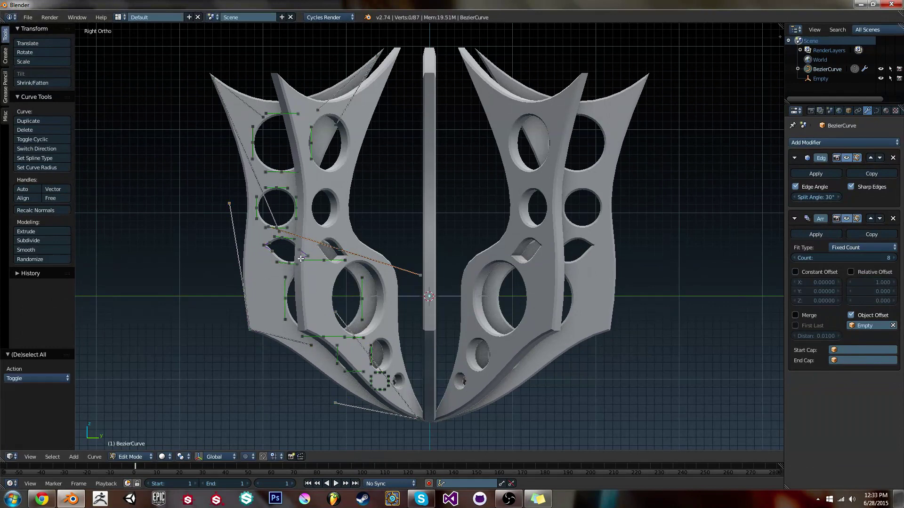
- Duplicate the small pointed hole into the curve's lower outer corner, rotate it to fit and nudge it into place
key("shift+d")
left_click(274, 308)
key("r")
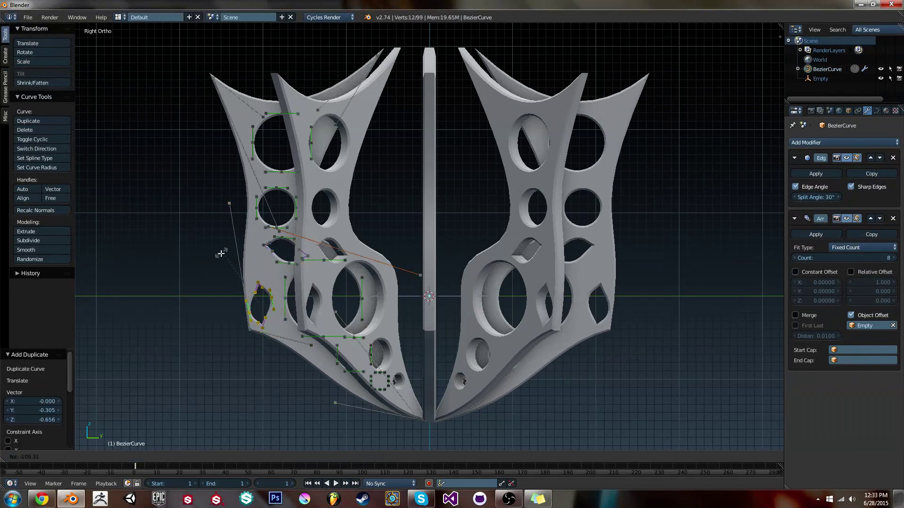
left_click(222, 253)
key("g")
left_click(307, 276)
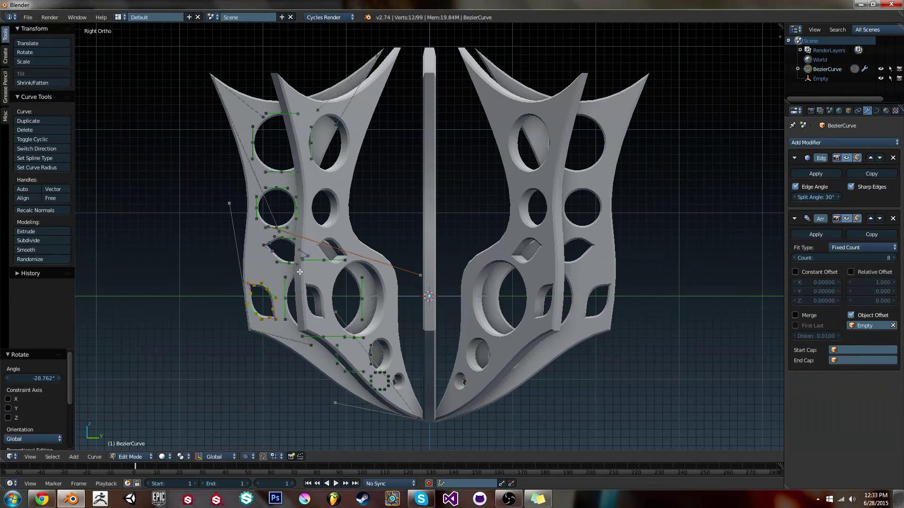
key("r")
key("g")
left_click(293, 288)
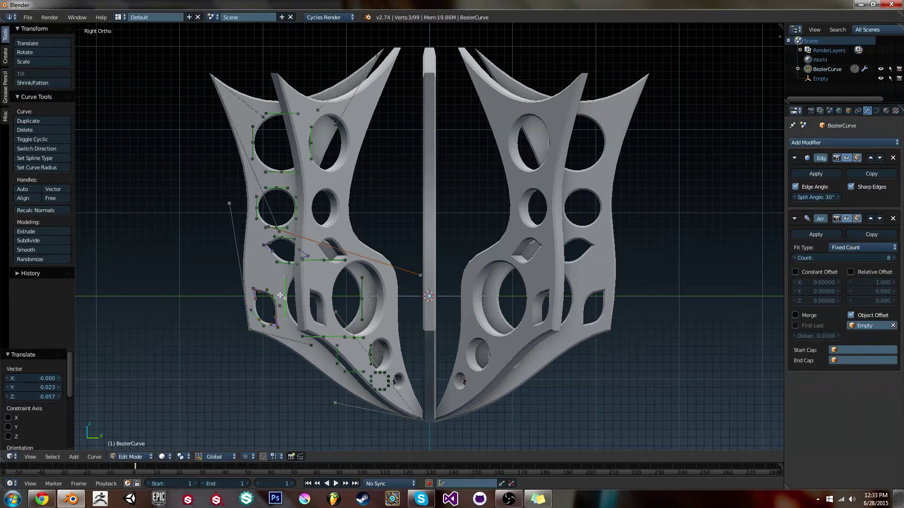
- Lengthen the duplicated corner hole by moving its upper points upward, and leave curve editing
key("g")
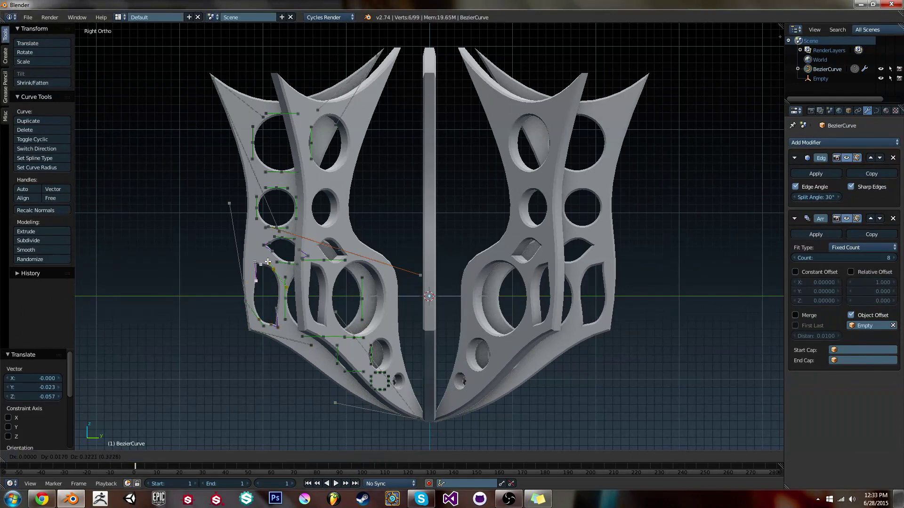
key("Tab")
scroll(273, 261, "down", 2)
mouse_move(301, 266)
middle_mouse_down()
mouse_move(499, 304)
mouse_move(597, 307)
mouse_move(572, 332)
middle_mouse_up()
- In the front view, deselect everything and add a PolySphere mesh at the centre of the ring
key("shift+z")
key("KP_1")
scroll(565, 291, "up", 4)
key("a")
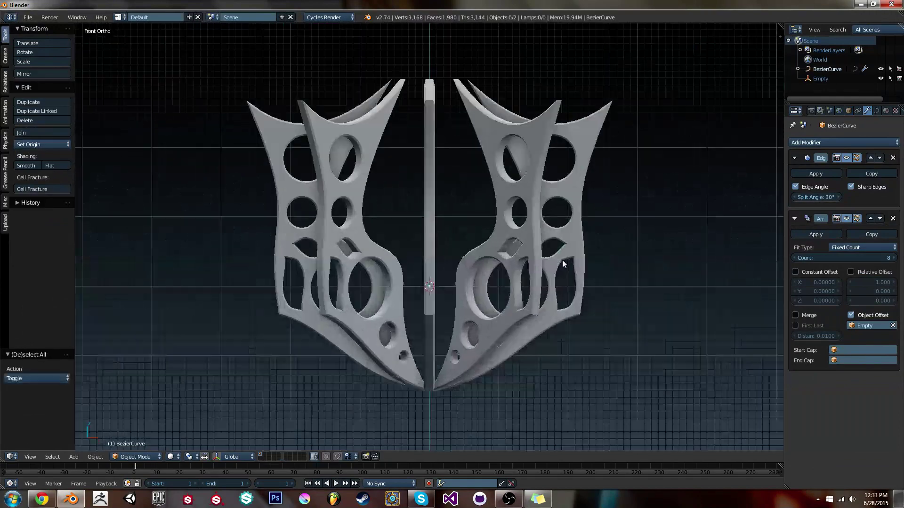
key("shift+a")
key("Escape")
key("shift+a")
mouse_move(552, 273)
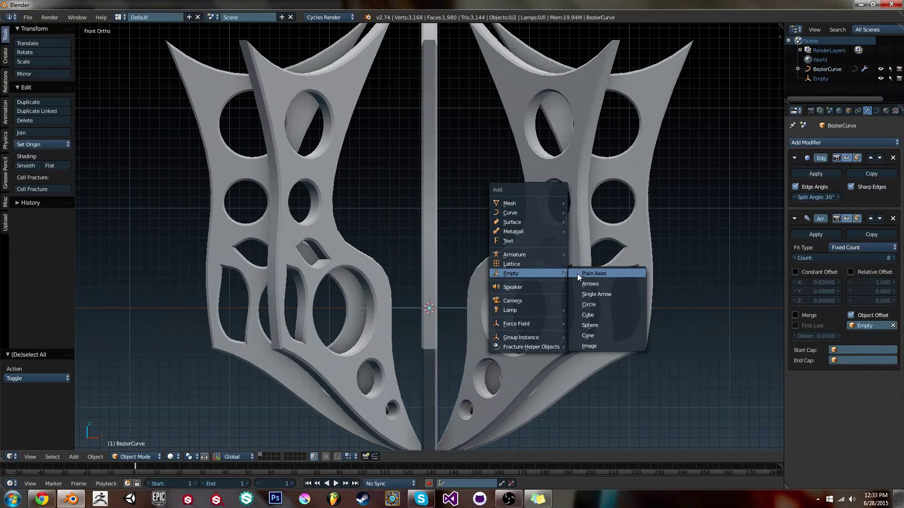
mouse_move(549, 202)
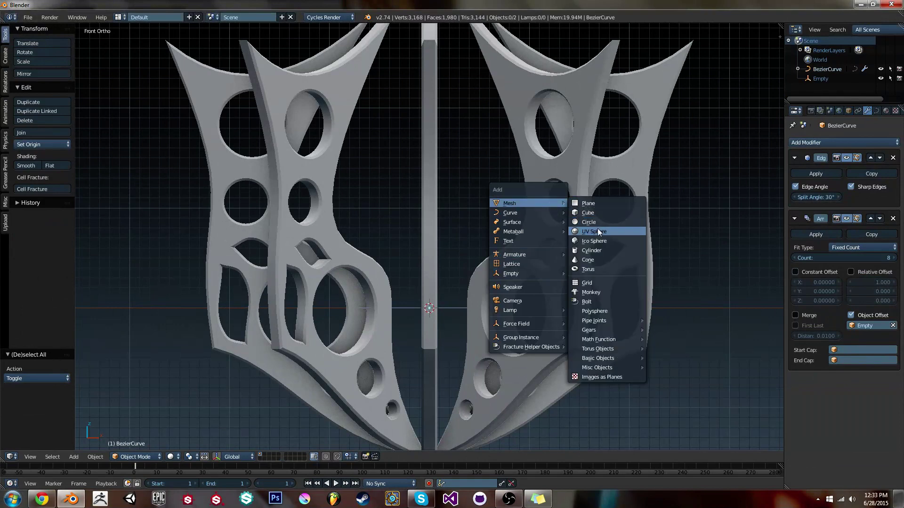
left_click(596, 311)
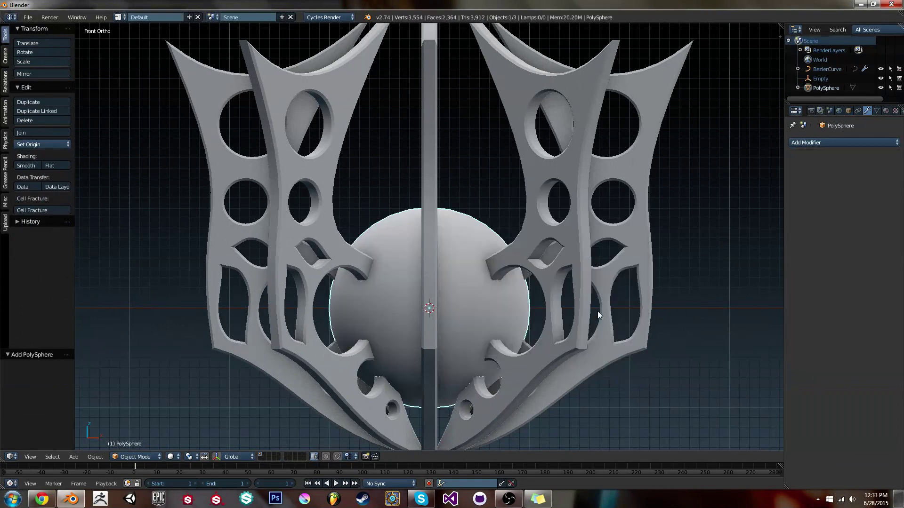
- Shrink the sphere's mesh, move it -1.479 in X towards a panel's large hole and scale it by 0.489
key("Tab")
key("s")
left_click(535, 293)
key("g")
left_click(396, 297)
key("s")
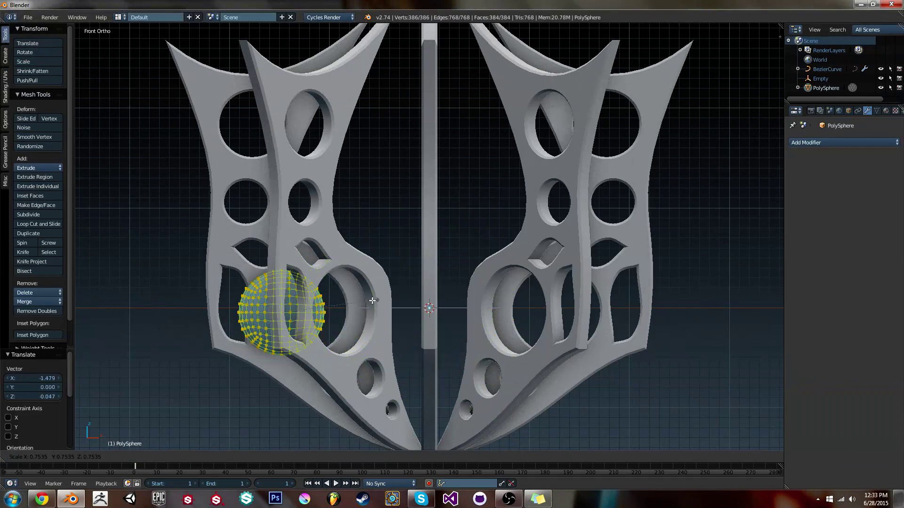
left_click(341, 304)
- Enlarge the sphere's mesh by 1.455 and position it in the large round hole, finishing mesh editing
key("s")
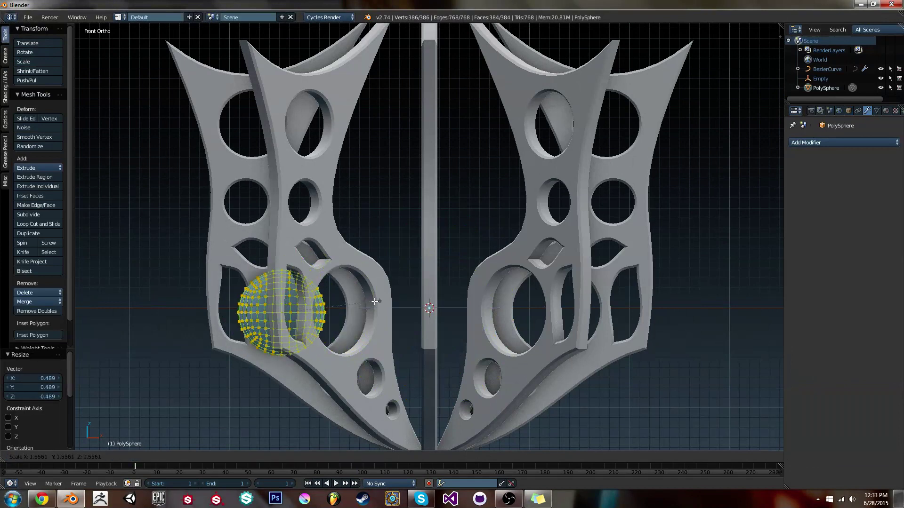
right_click(370, 302)
key("g")
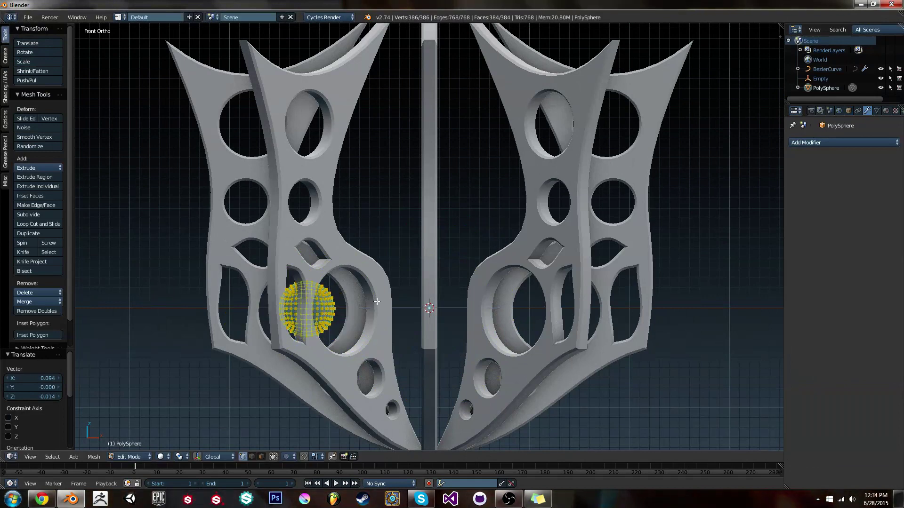
left_click(411, 304)
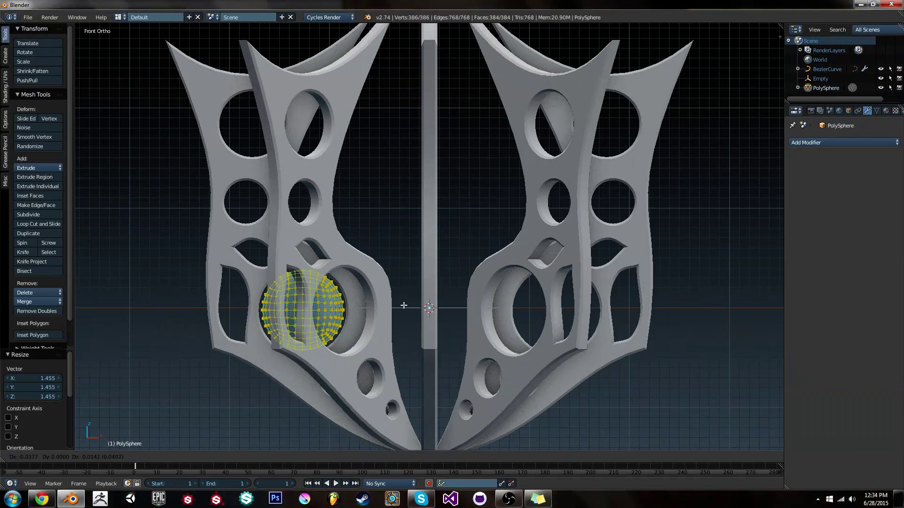
left_click(401, 306)
key("Tab")
- Add a second Plain Axes empty at the origin
scroll(401, 308, "down", 4)
middle_click_drag(493, 281, 502, 307)
scroll(501, 307, "up", 2)
key("shift+a")
mouse_move(485, 376)
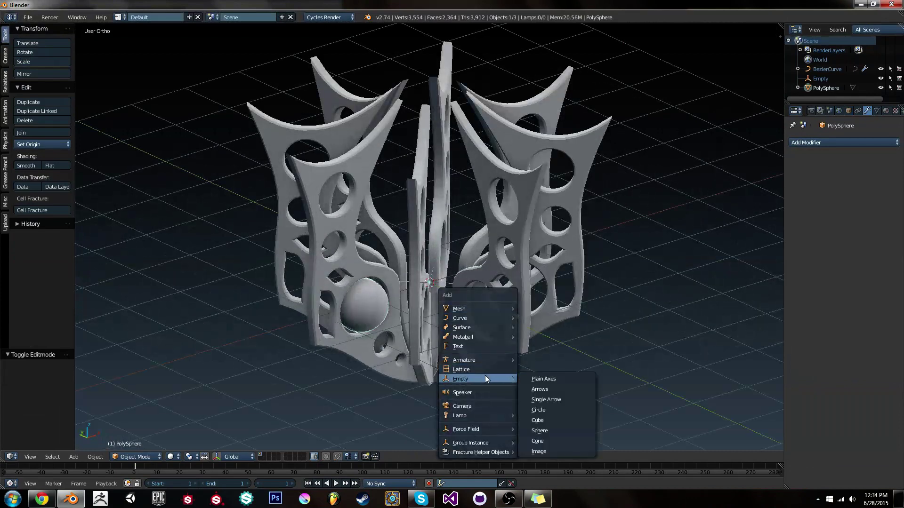
left_click(539, 379)
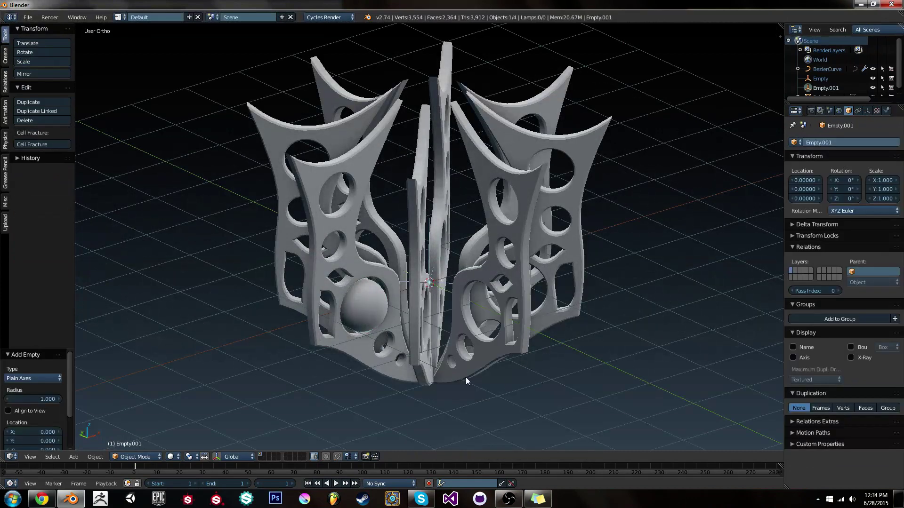
- Add an Array modifier to the sphere, disabling Relative Offset and using Empty.001 as the Object Offset
right_click(361, 309)
left_click(867, 110)
left_click(877, 141)
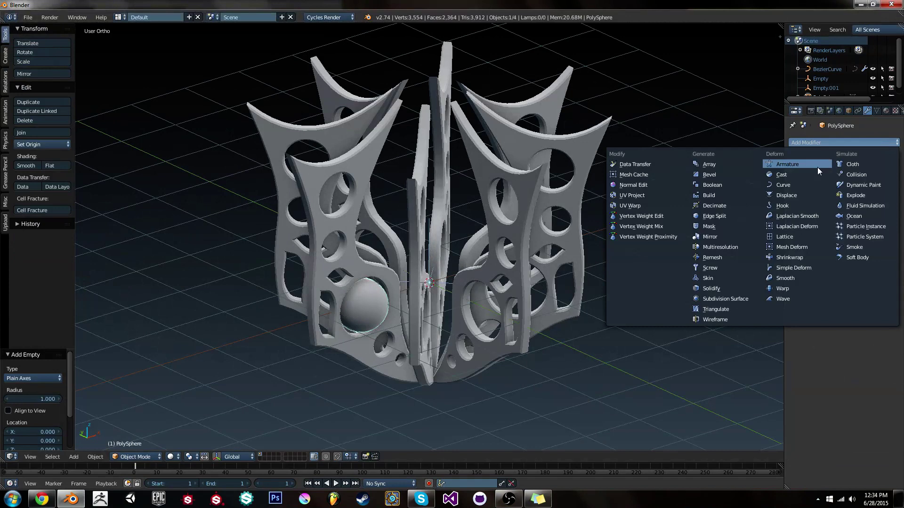
left_click(734, 165)
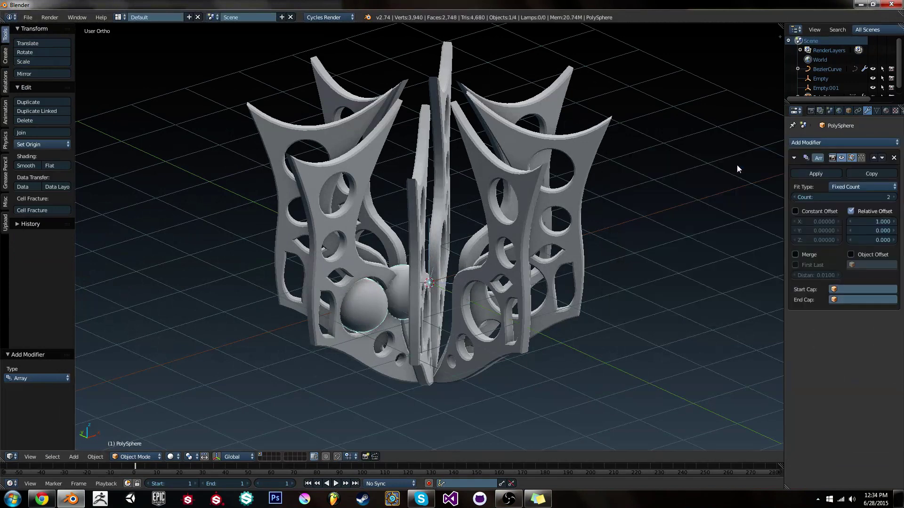
left_click(868, 212)
left_click(864, 262)
left_click(865, 254)
left_click(865, 254)
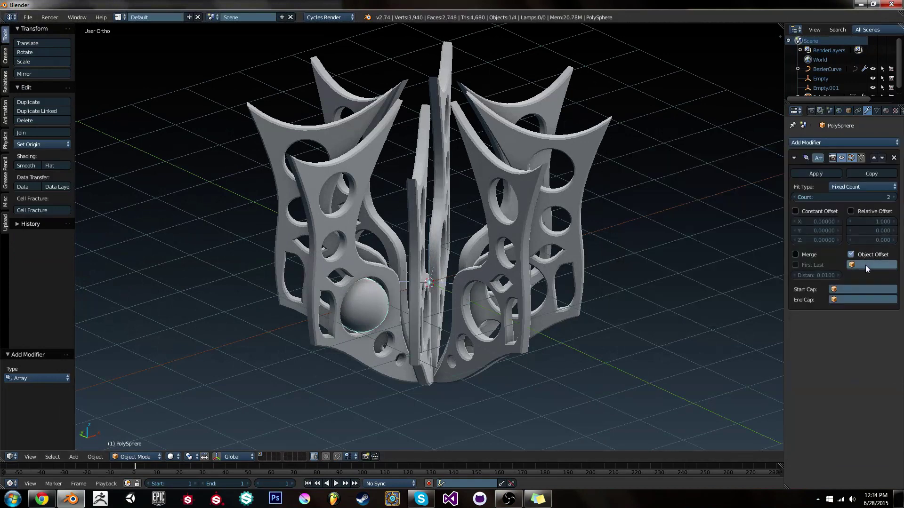
left_click(865, 265)
- Rotate the second empty, Empty.001, 45° about the global Z axis
right_click(453, 282)
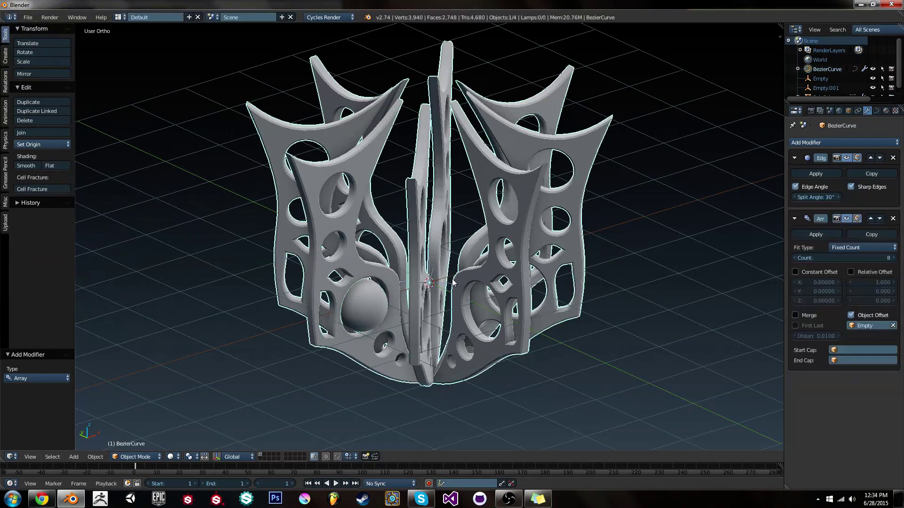
right_click(430, 269)
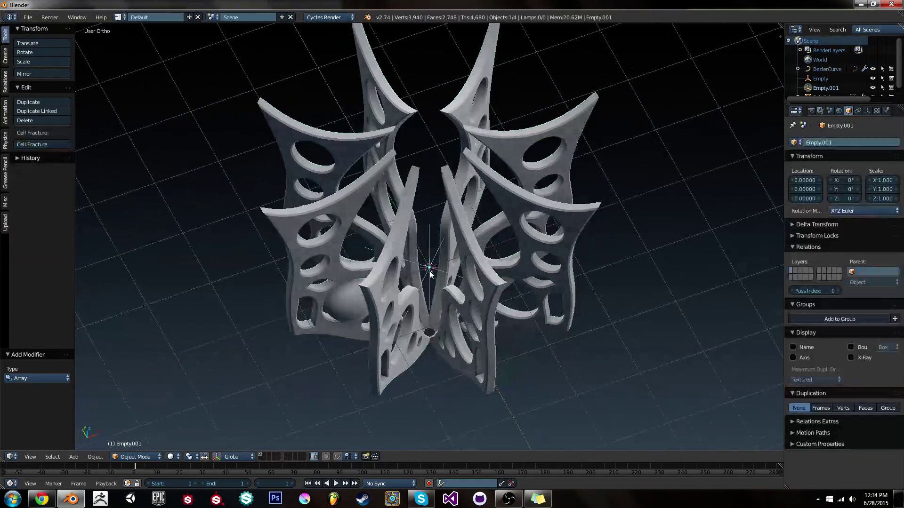
key("r")
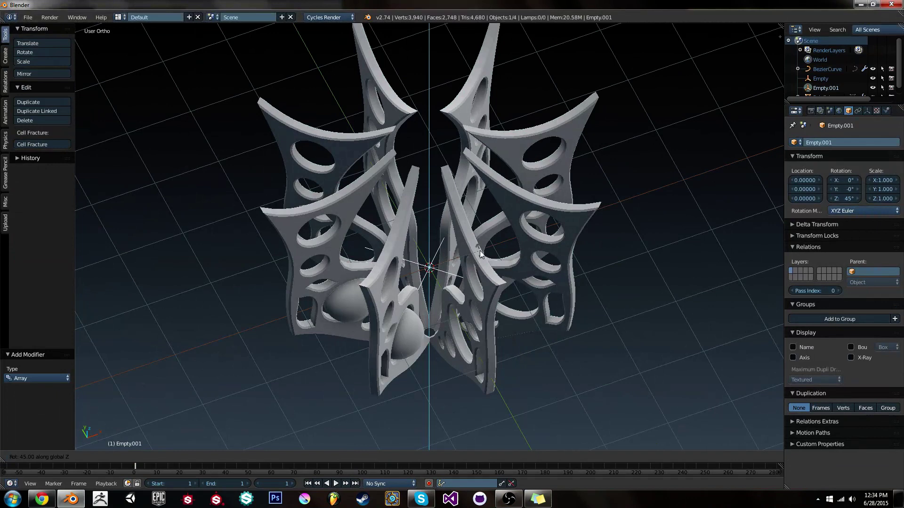
left_click(480, 254)
- Set the sphere's Array count to 8 and deselect everything
right_click(414, 326)
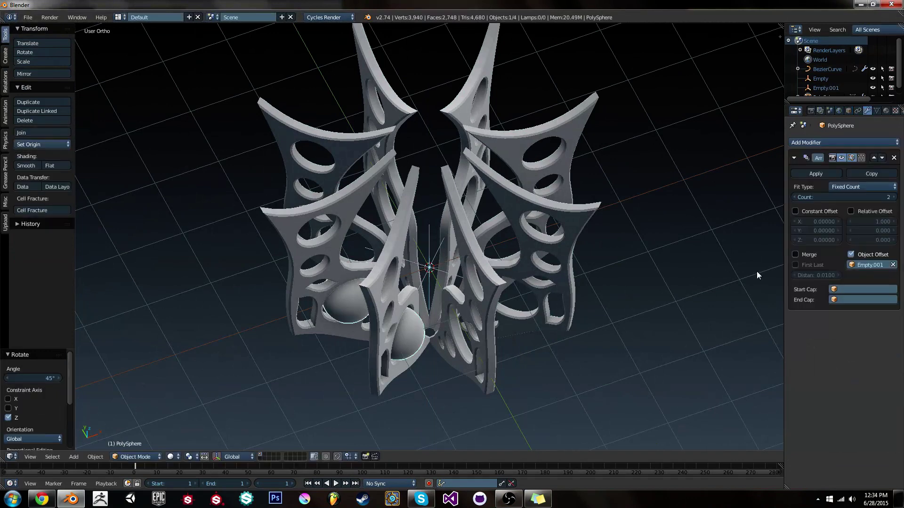
left_click(898, 198)
left_click(897, 197)
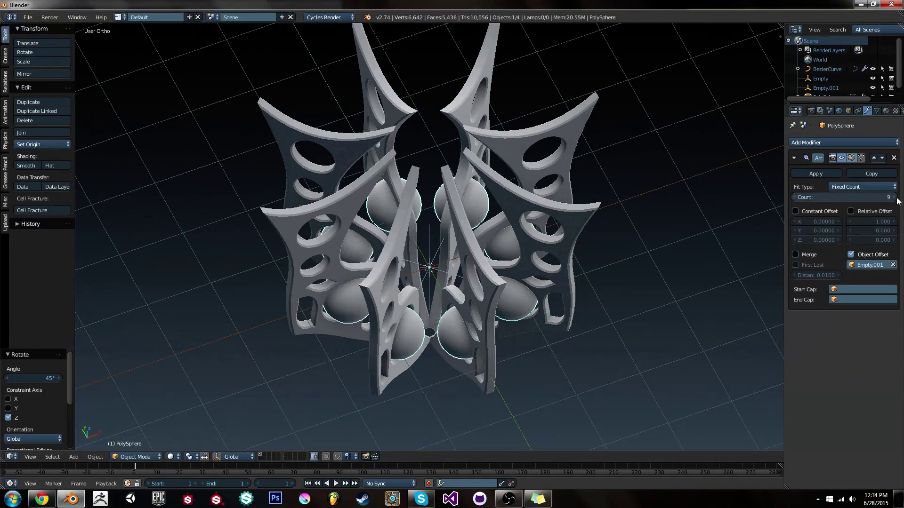
middle_click_drag(536, 317, 464, 265)
key("a")
middle_click_drag(551, 242, 346, 292)
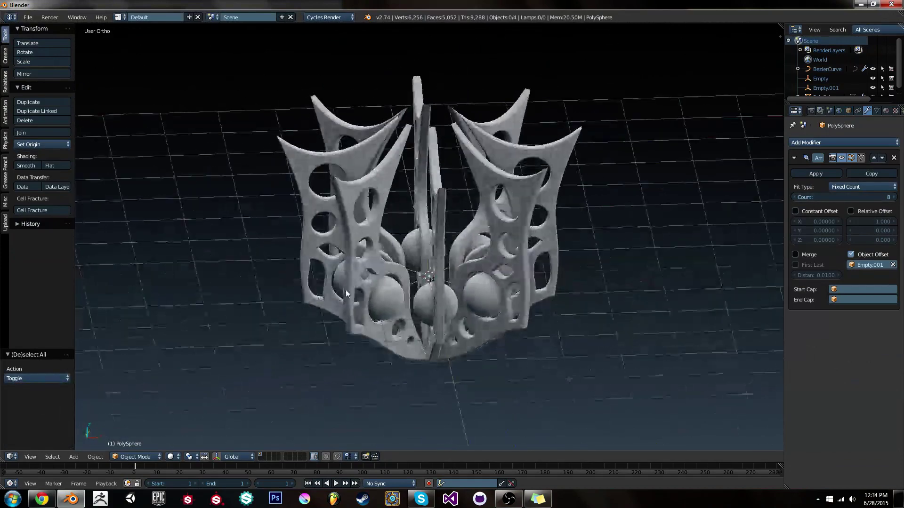
- In the front view, duplicate the sphere's mesh, shrink the copy and fit it into the panel's middle round hole
key("Tab")
key("KP_1")
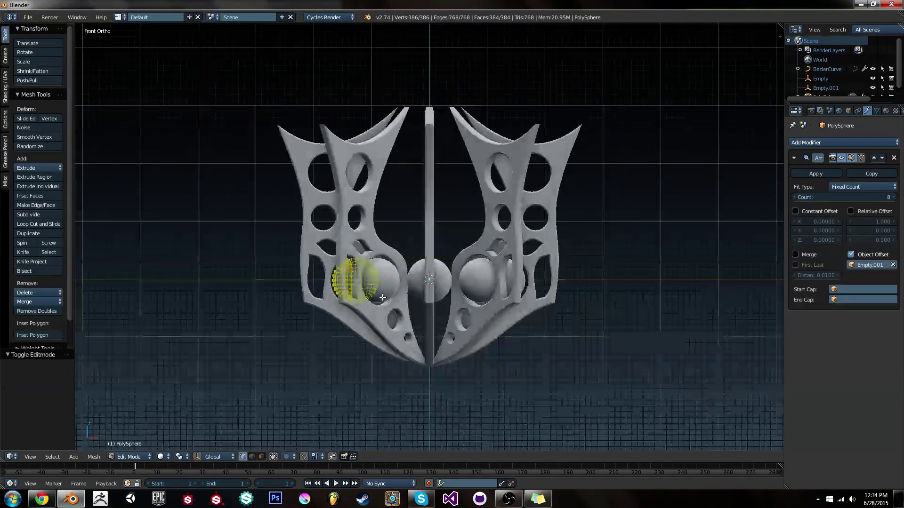
key("g")
left_click(350, 227)
key("s")
left_click(338, 228)
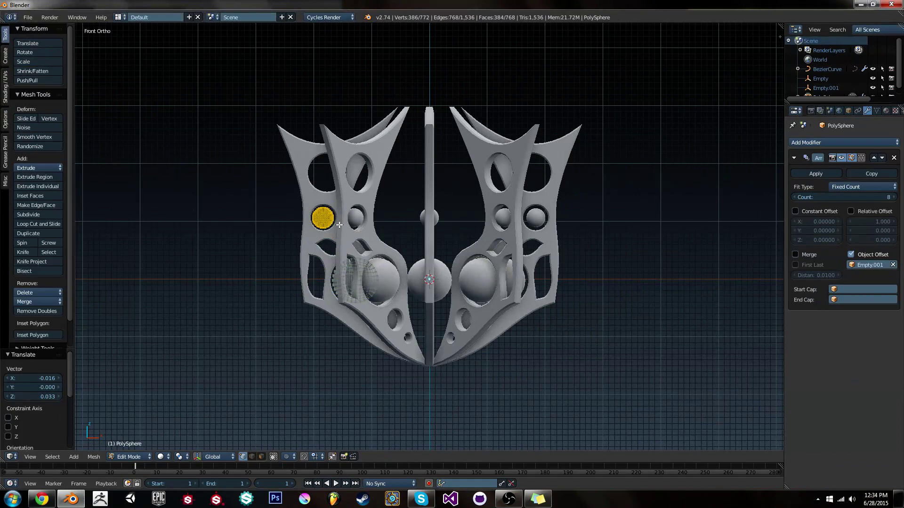
- Duplicate the small sphere into the panel's upper round hole, scale the copy by 1.751 and finish mesh editing
key("shift+d")
left_click(343, 179)
key("s")
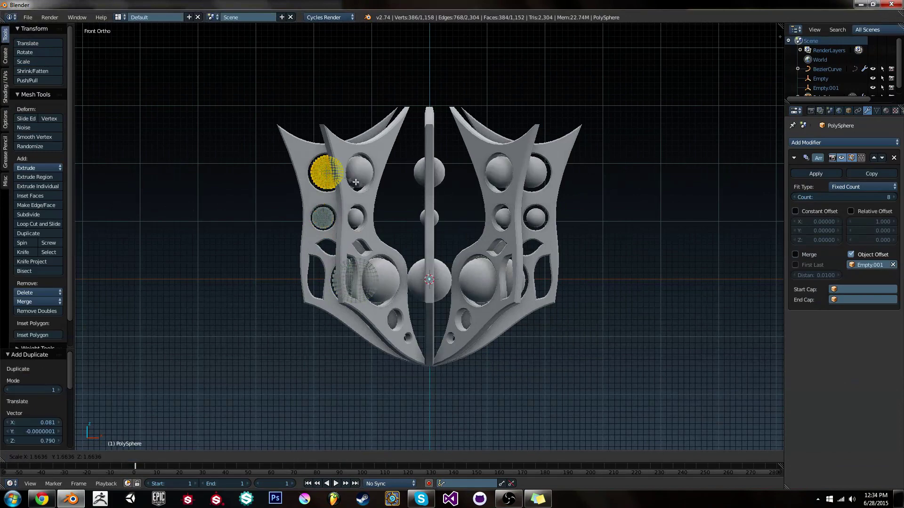
left_click(357, 184)
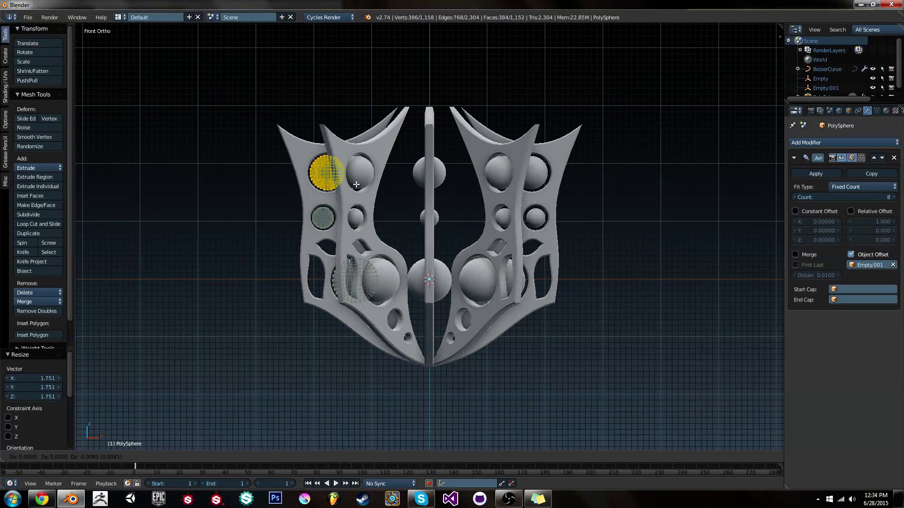
scroll(356, 199, "up", 2)
middle_click_drag(355, 196, 425, 319, "shift")
key("Tab")
scroll(504, 262, "down", 3)
key("a")
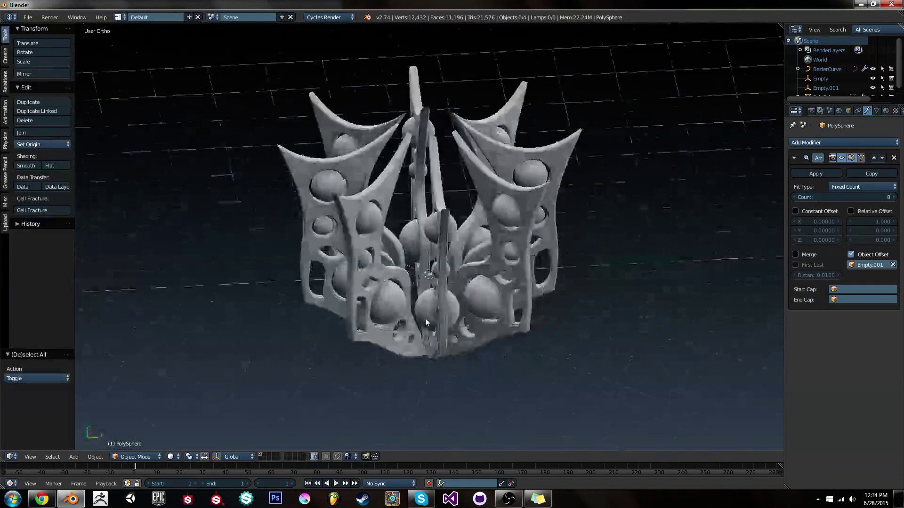
right_click(334, 267)
key("g")
key("y")
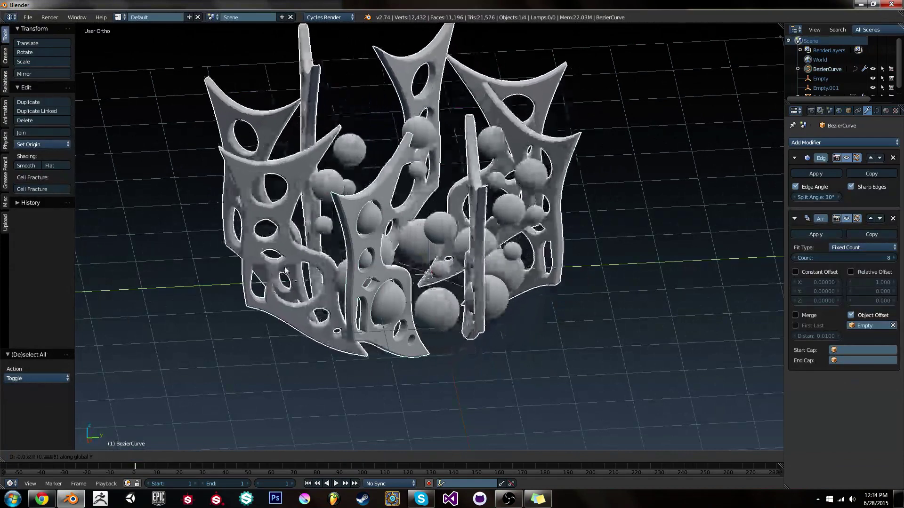
right_click(358, 271)
- Move the curve panel object 1 in X and -1 in Y with the Z axis locked
middle_click_drag(462, 221, 480, 339)
key("r")
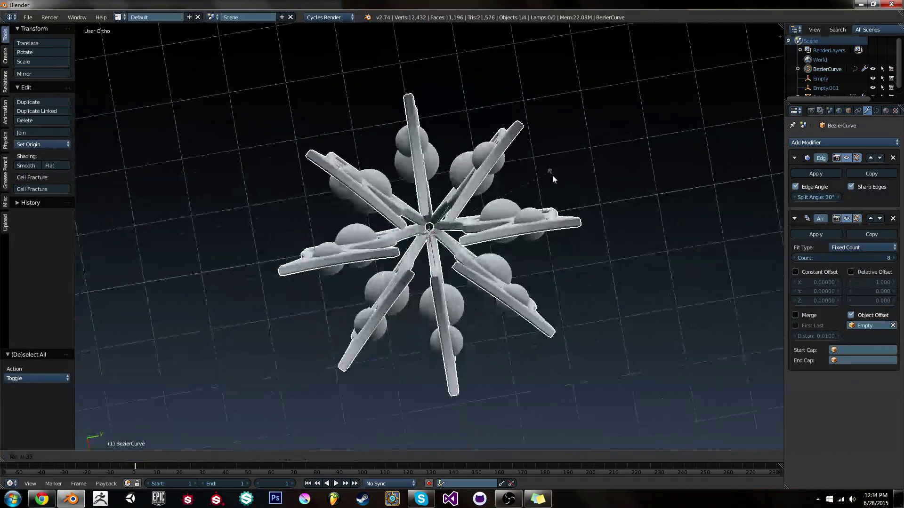
key("z")
key("shift+z")
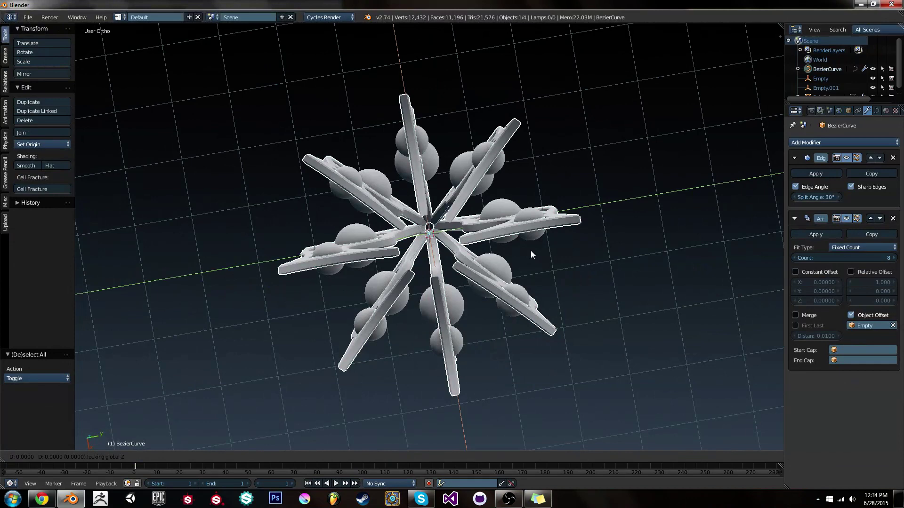
key("ctrl")
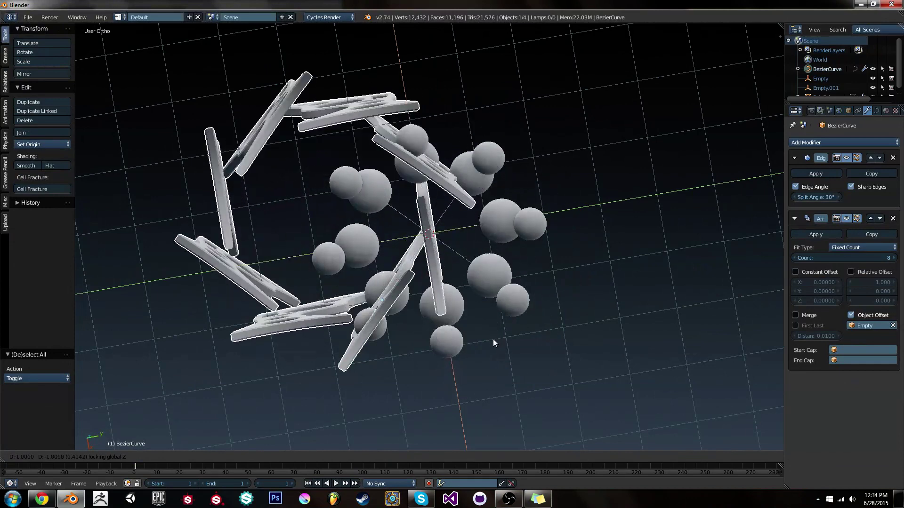
left_click(494, 304)
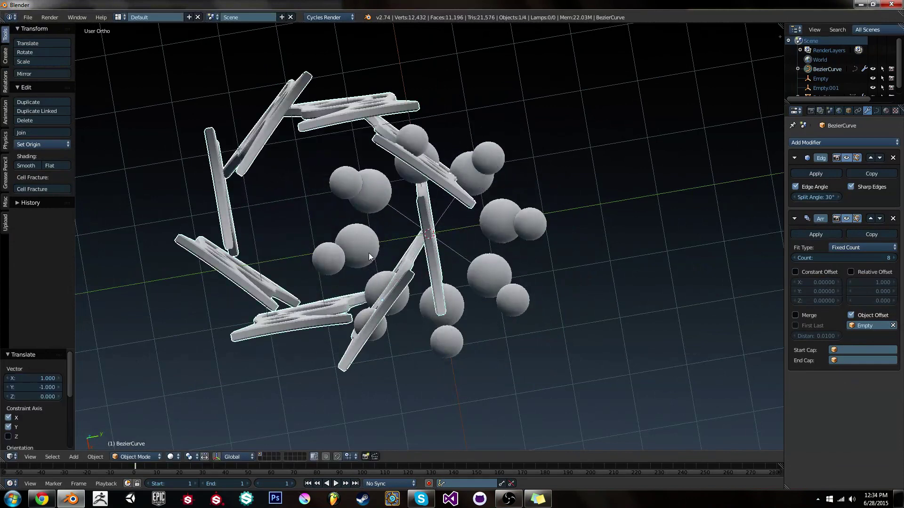
- Move the arrayed sphere object 1 in X and -1 in Y with the Z axis locked
right_click(369, 240)
key("g")
key("shift+z")
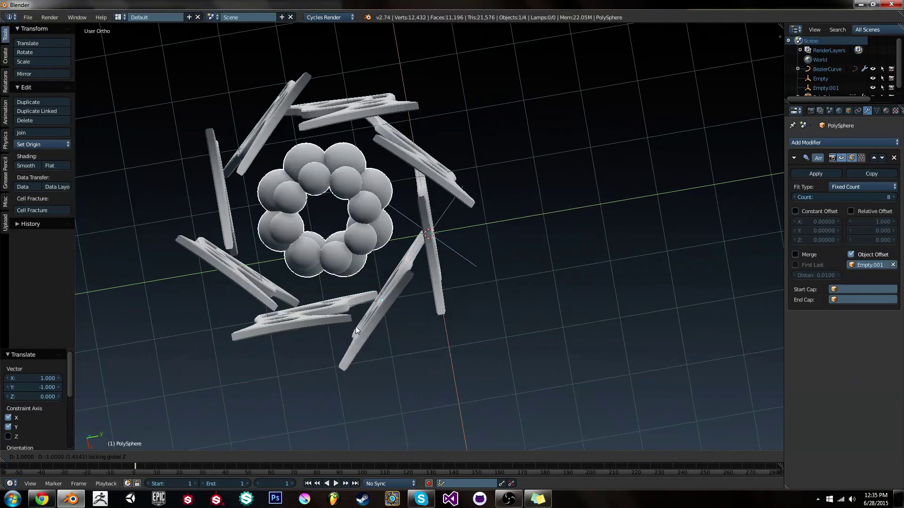
left_click(356, 303)
middle_click_drag(356, 303, 518, 281)
- Undo the moves of the spheres and the curve panels, and deselect everything
key("ctrl+z")
key("ctrl+z")
key("ctrl+z")
key("a")
scroll(518, 281, "up", 3)
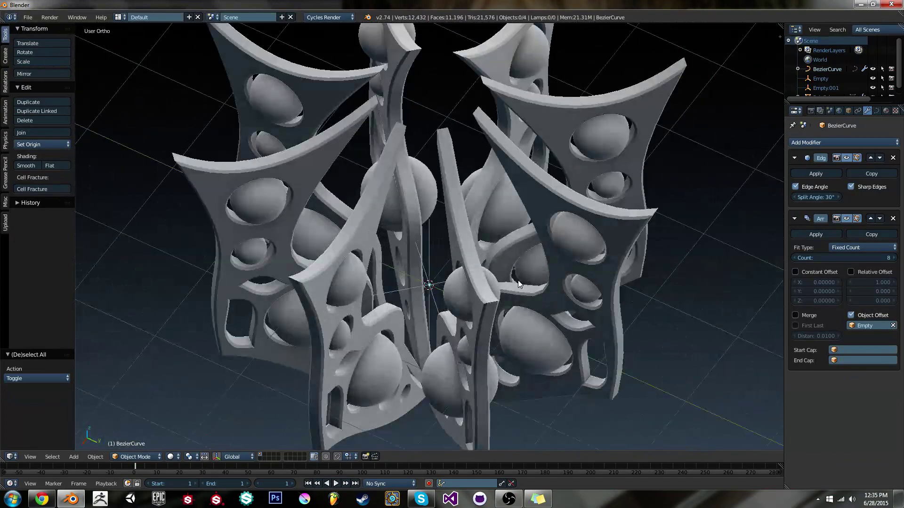
- Examine the ring of panels and fitted spheres from the front, from above and in perspective
key("KP_1")
scroll(517, 281, "down", 5)
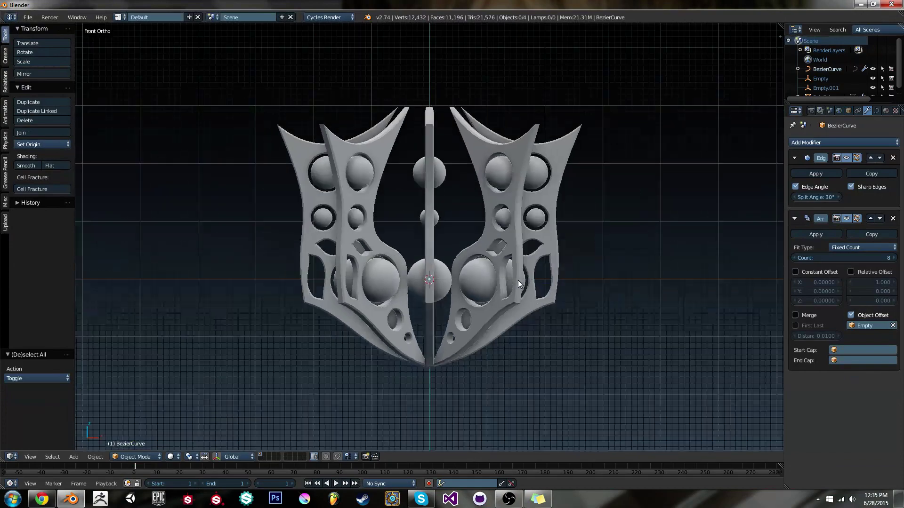
key("a")
key("a")
scroll(543, 164, "up", 3)
middle_click_drag(541, 159, 589, 232)
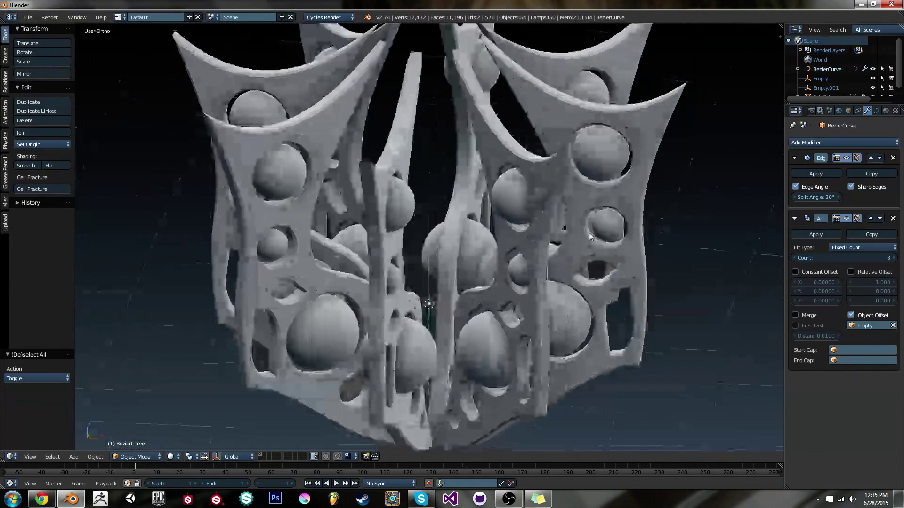
scroll(600, 221, "down", 4)
middle_click_drag(584, 200, 332, 232)
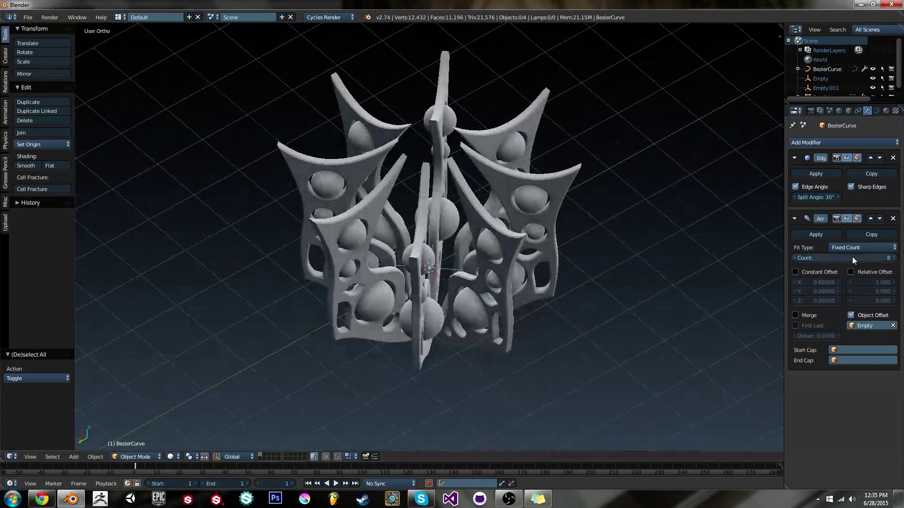
middle_click_drag(578, 269, 640, 217)
scroll(553, 259, "up", 2)
scroll(541, 246, "down", 4)
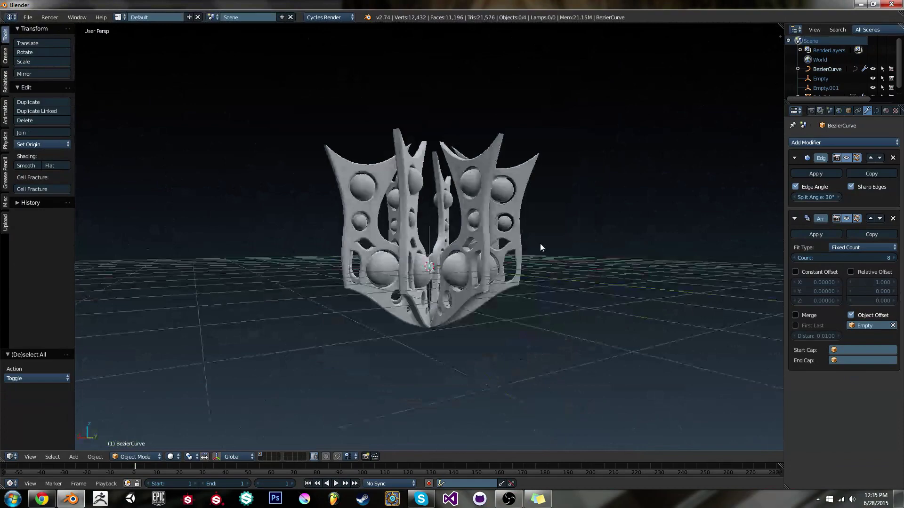
middle_click_drag(541, 246, 490, 265)
right_click(490, 264)
right_click(437, 280)
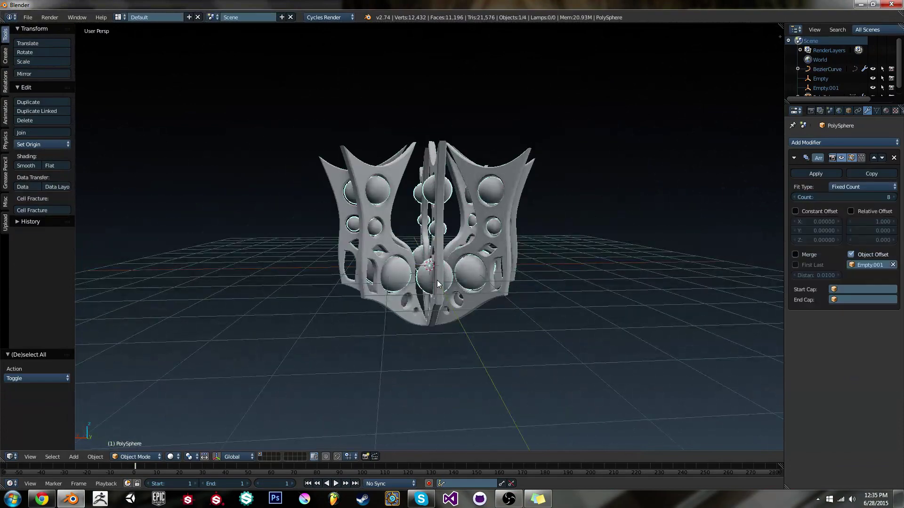
right_click(471, 264)
right_click(472, 261)
middle_click_drag(511, 207, 519, 249)
- Edit the Bezier curve and duplicate the upper round hole's outline, scaling the copy by 0.435 and placing it in the panel's upper inner corner
right_click(484, 245)
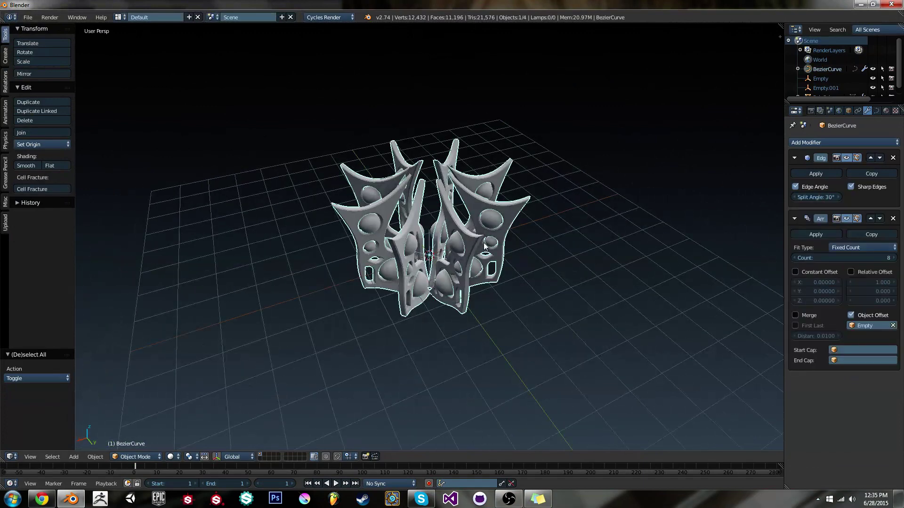
scroll(513, 198, "up", 3)
middle_click_drag(487, 224, 367, 170)
key("Tab")
key("a")
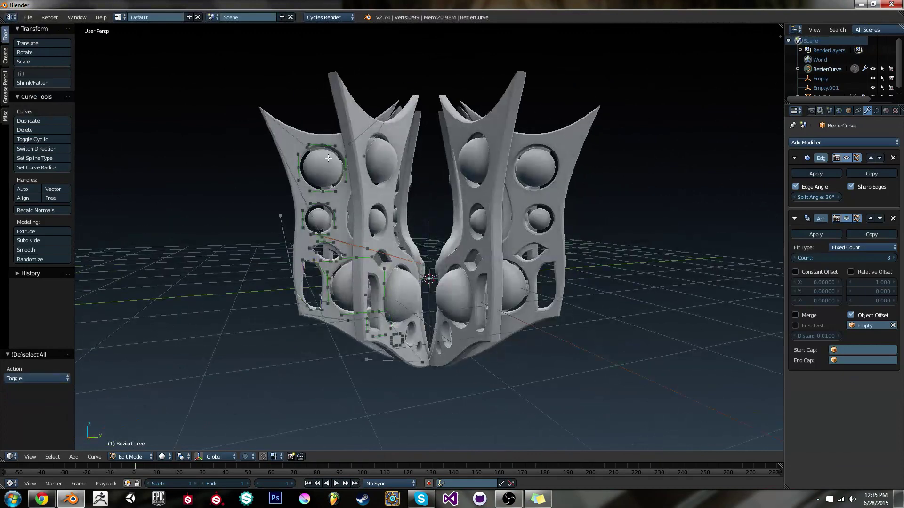
key("shift+d")
left_click(371, 138)
key("s")
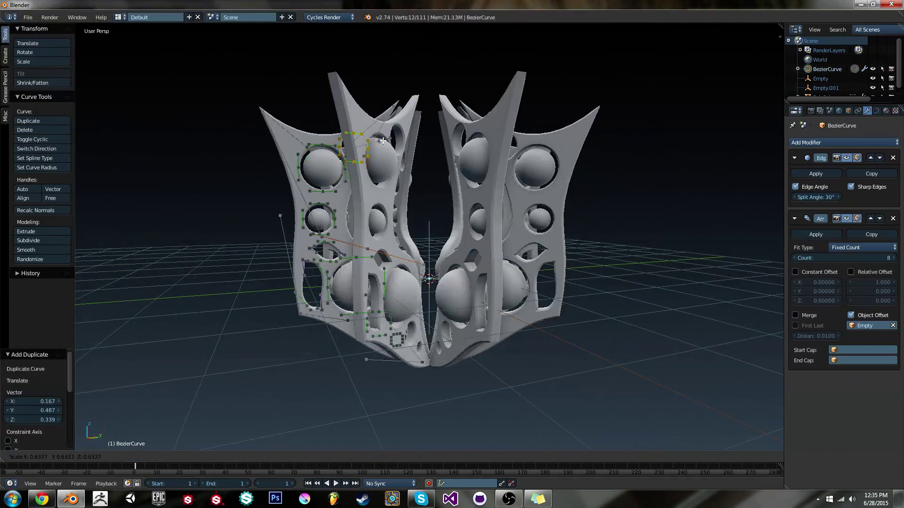
scroll(382, 142, "up", 4)
key("g")
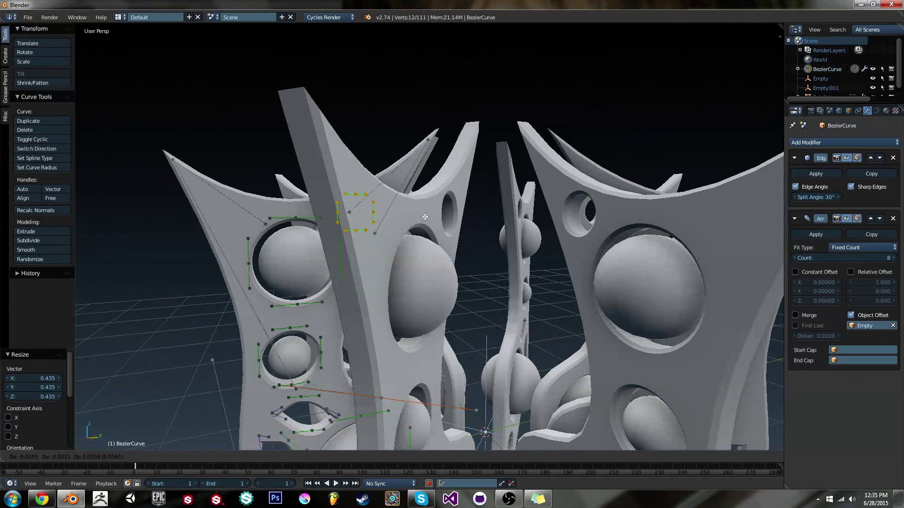
- Duplicate the small corner hole into the panel's upper outer corner and slightly enlarge the copy
middle_click_drag(424, 218, 511, 251)
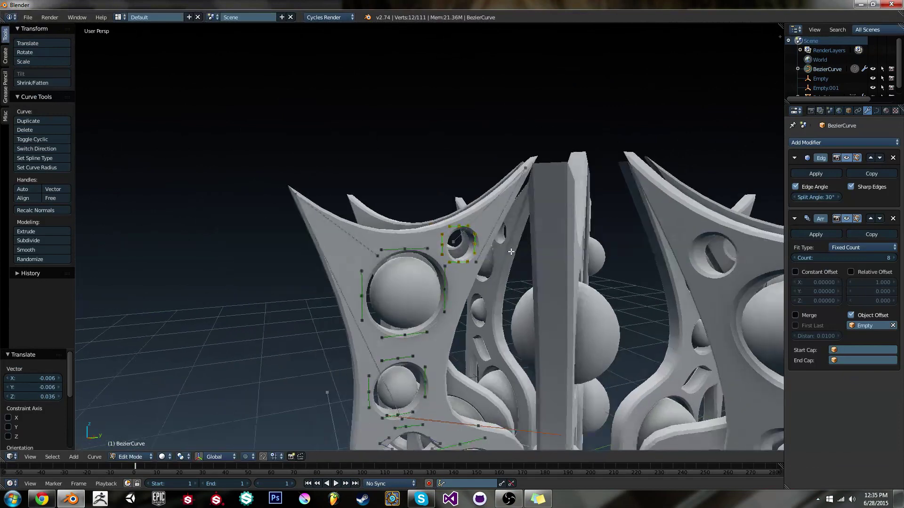
key("s")
right_click(385, 252)
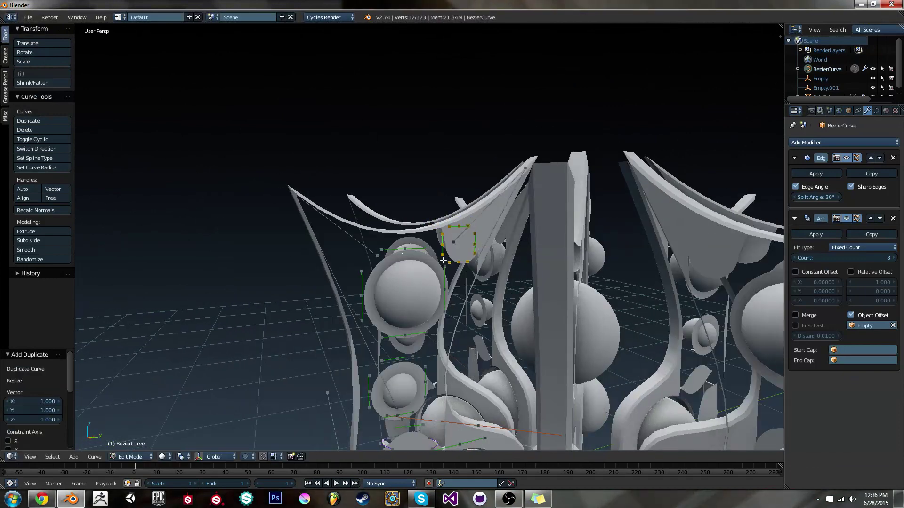
key("g")
left_click(391, 252)
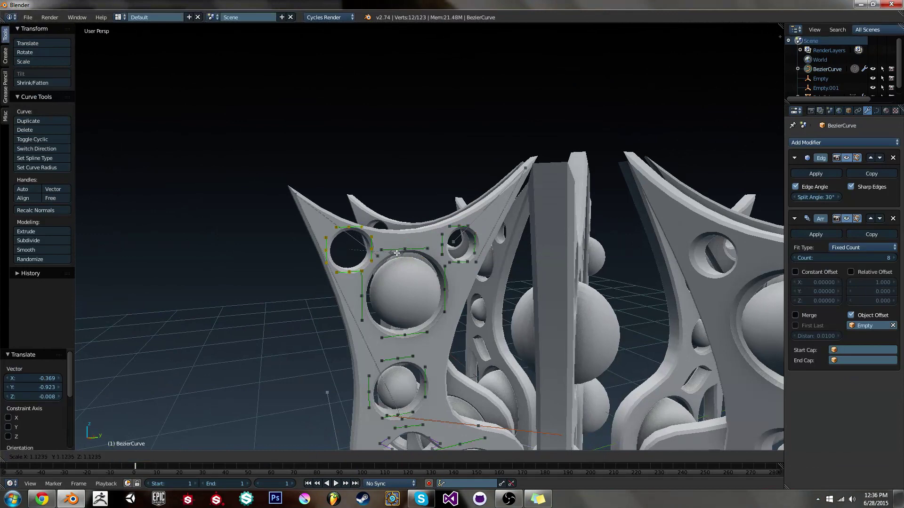
- Duplicate the outer corner hole's outline, scale it by 0.693 inside the hole, copy it into the inner corner hole and finish curve editing
key("shift+d")
key("Escape")
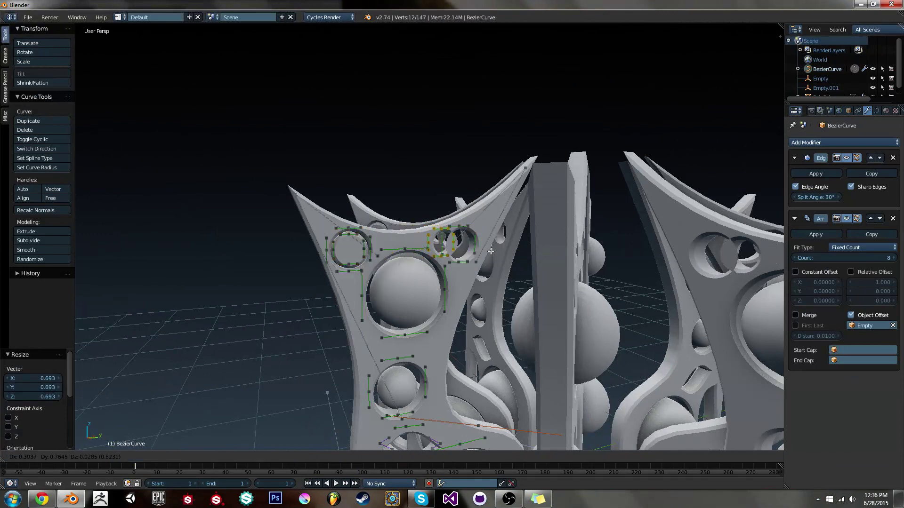
left_click(510, 253)
key("Tab")
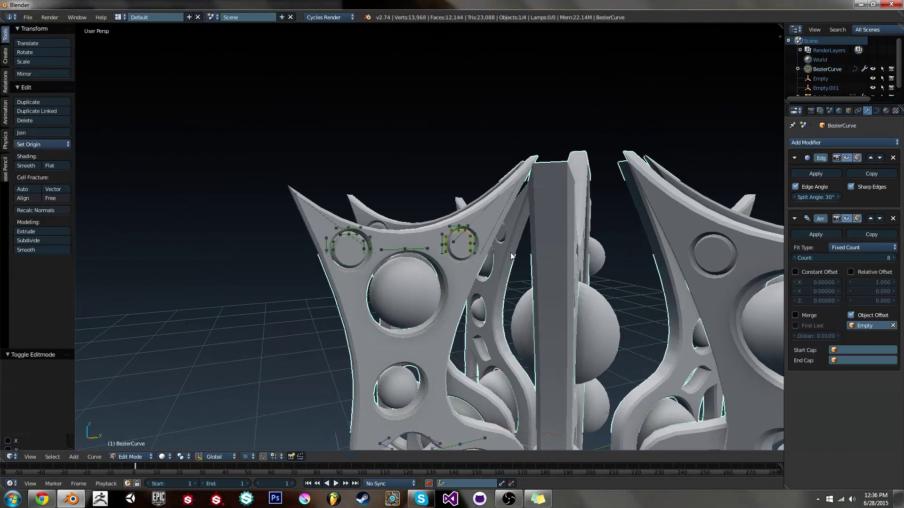